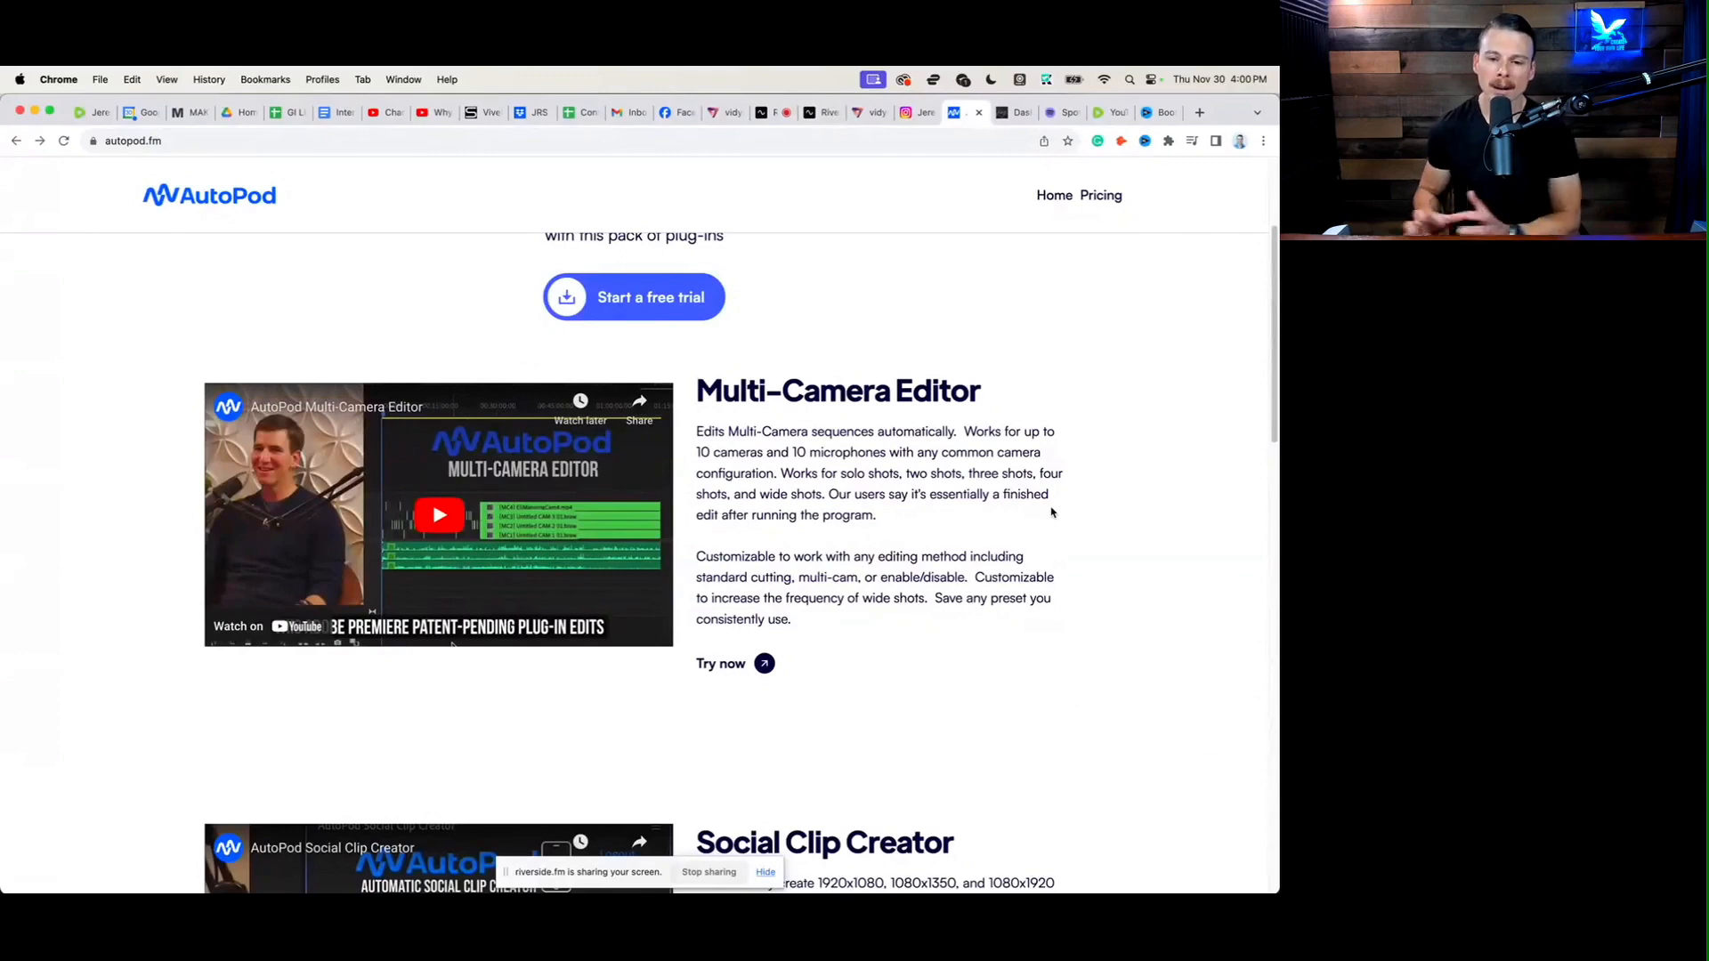
pyautogui.scroll(-5, 1014, 614)
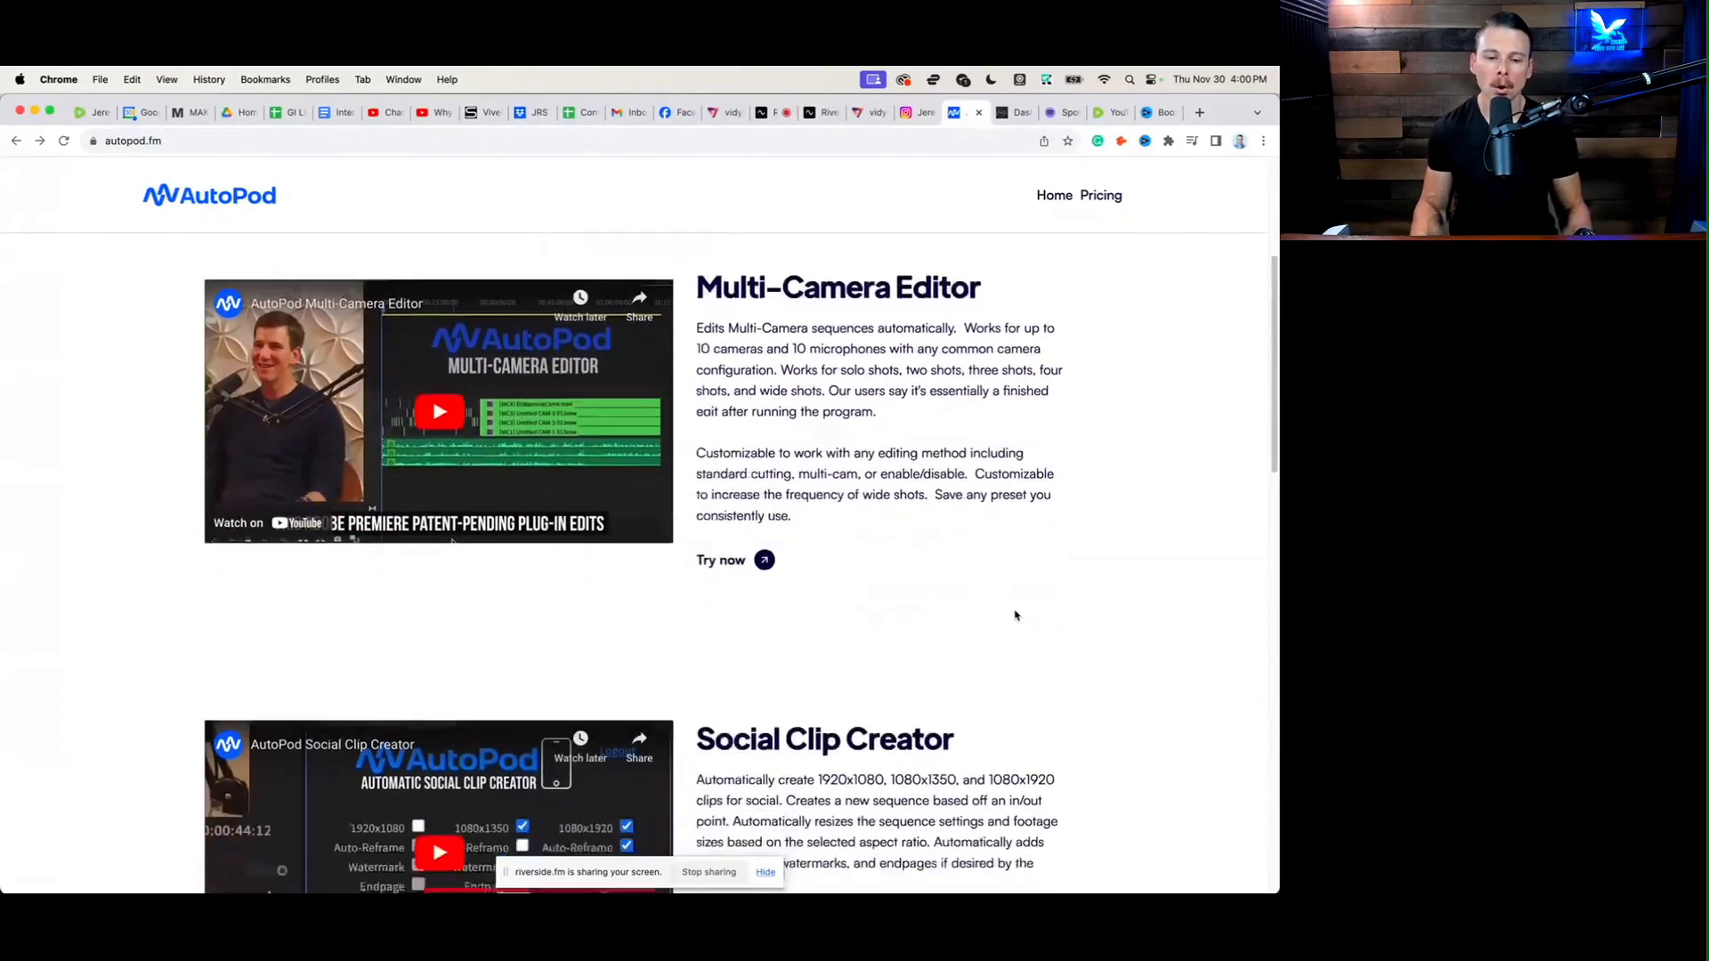
pyautogui.scroll(-3, 1003, 605)
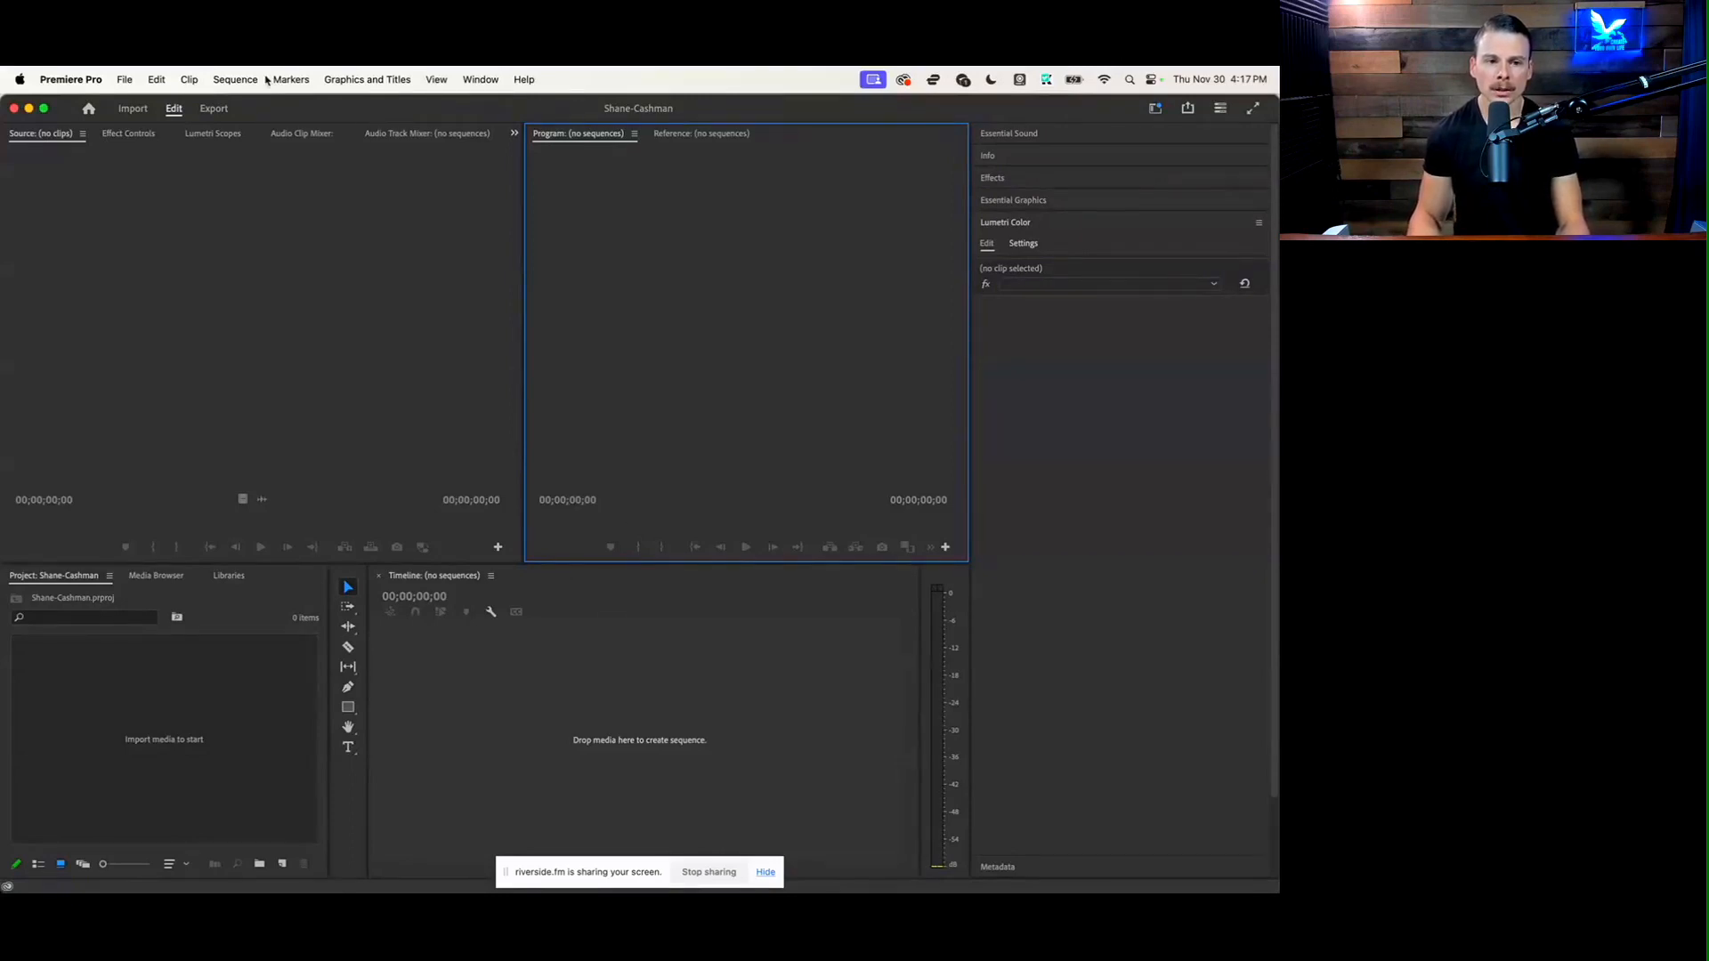
# Import export.xml from the interview's folder in Downloads and open the imported sequence in the timeline
pyautogui.click(126, 79)
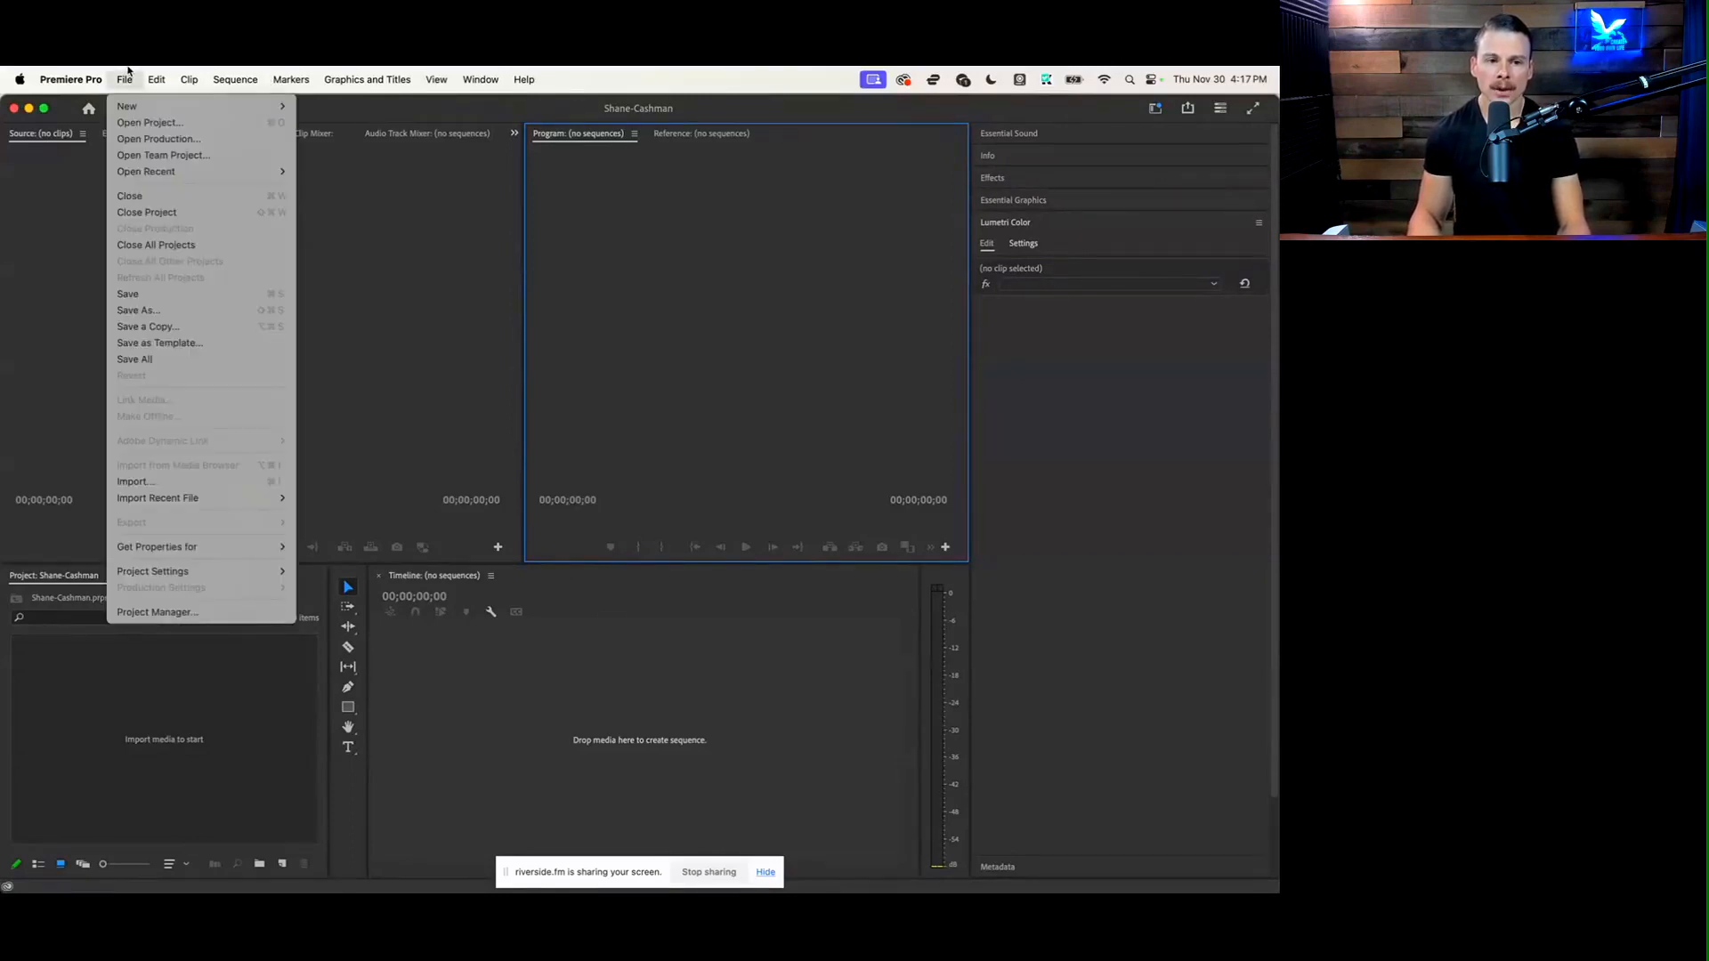
pyautogui.click(184, 485)
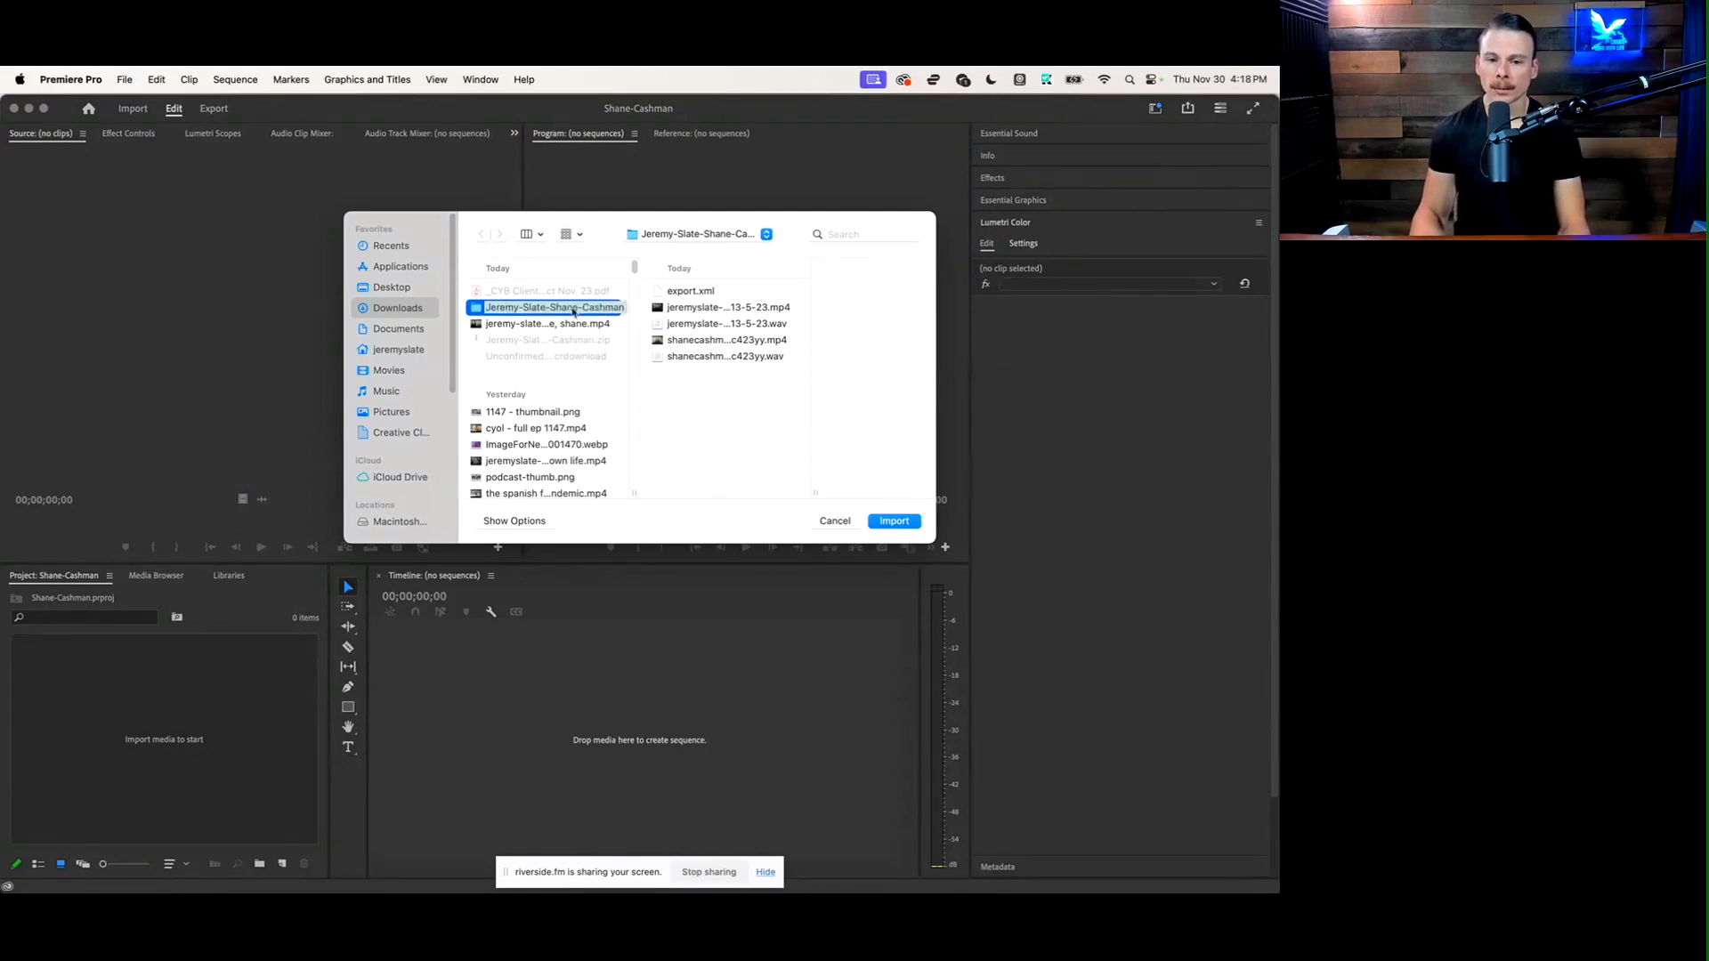
pyautogui.click(699, 291)
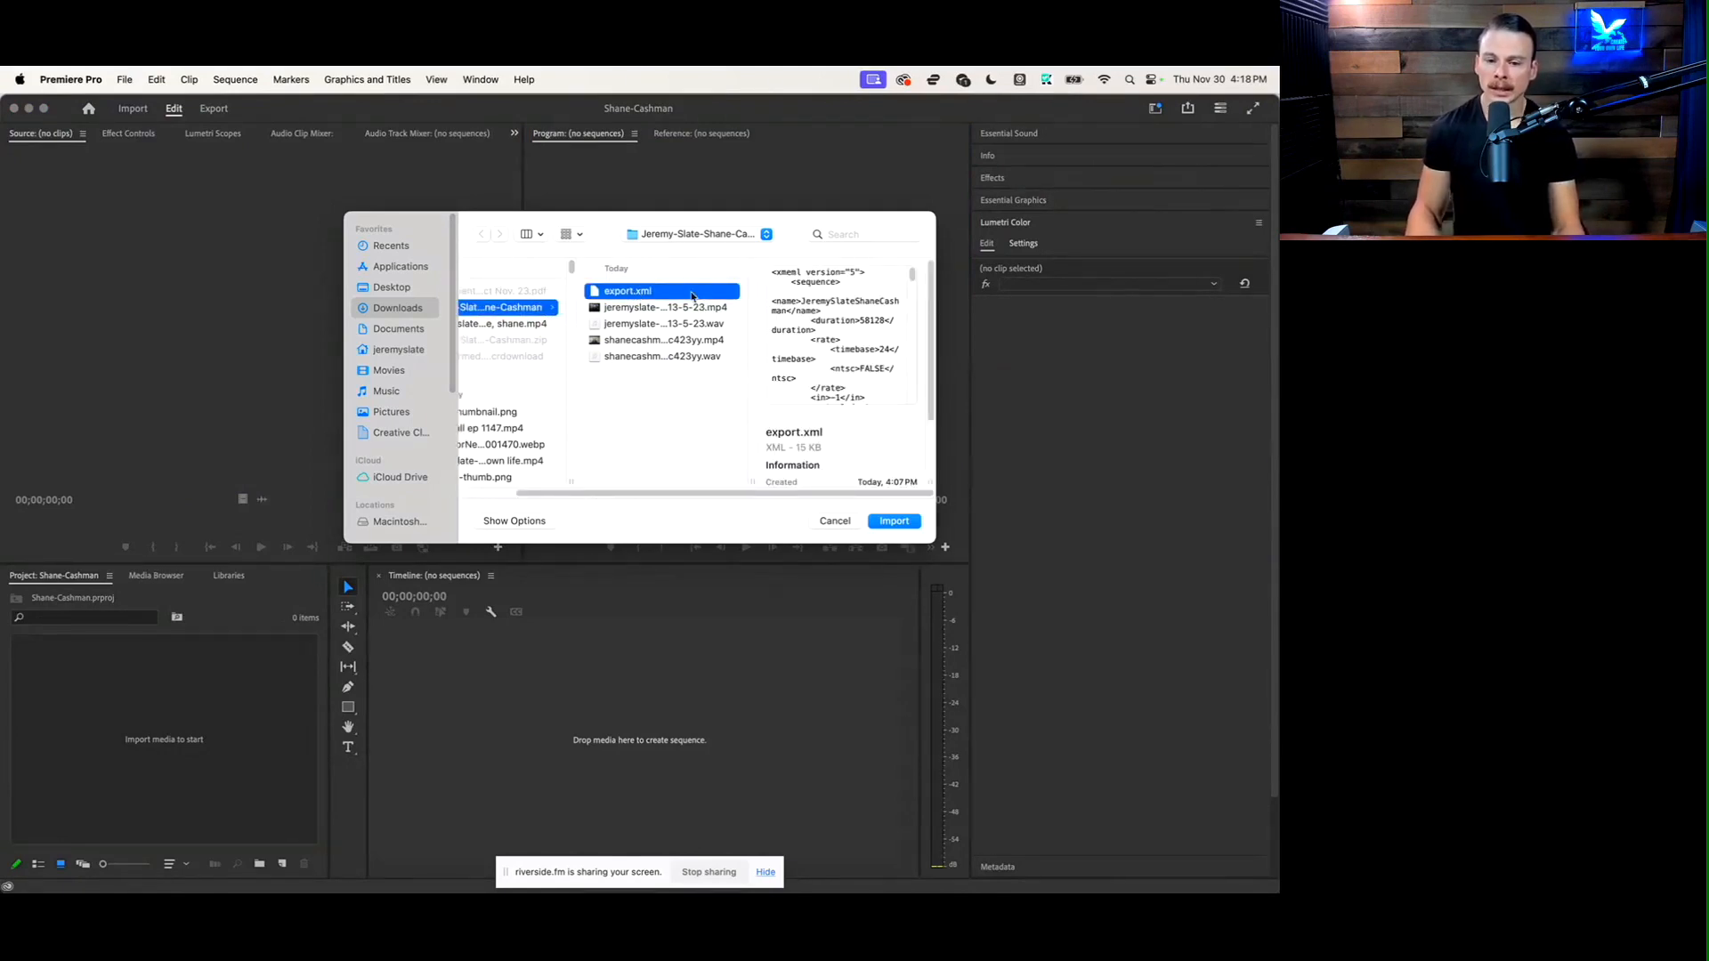
pyautogui.click(893, 520)
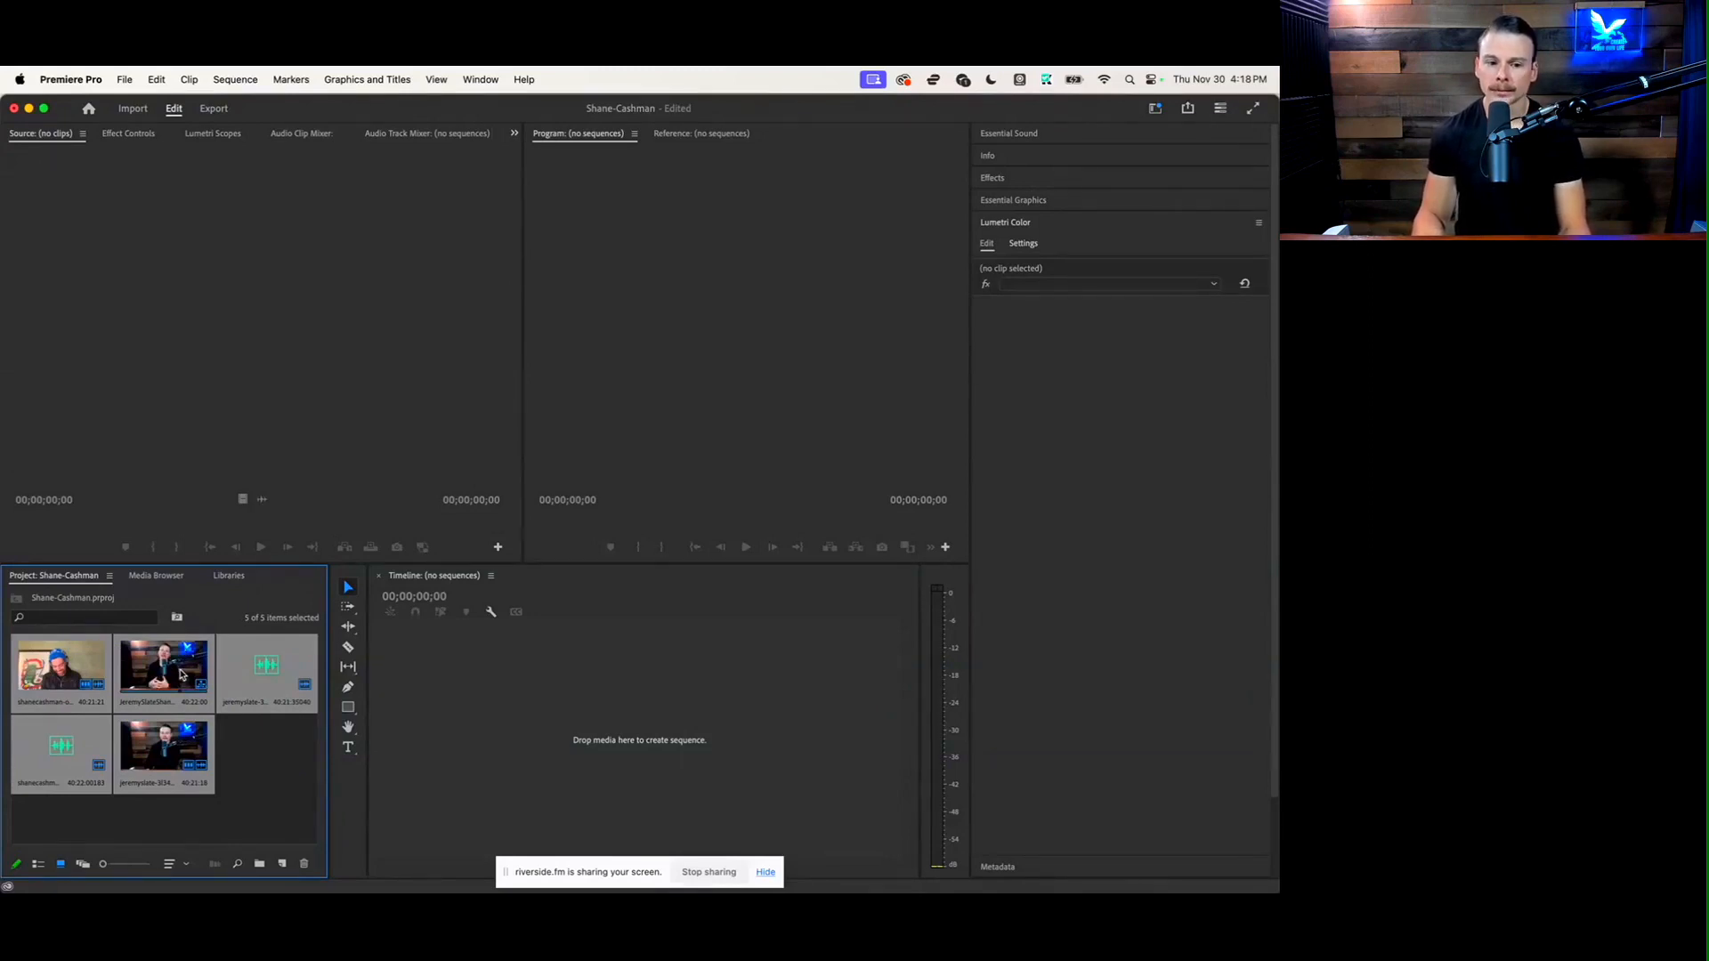
pyautogui.doubleClick(181, 674)
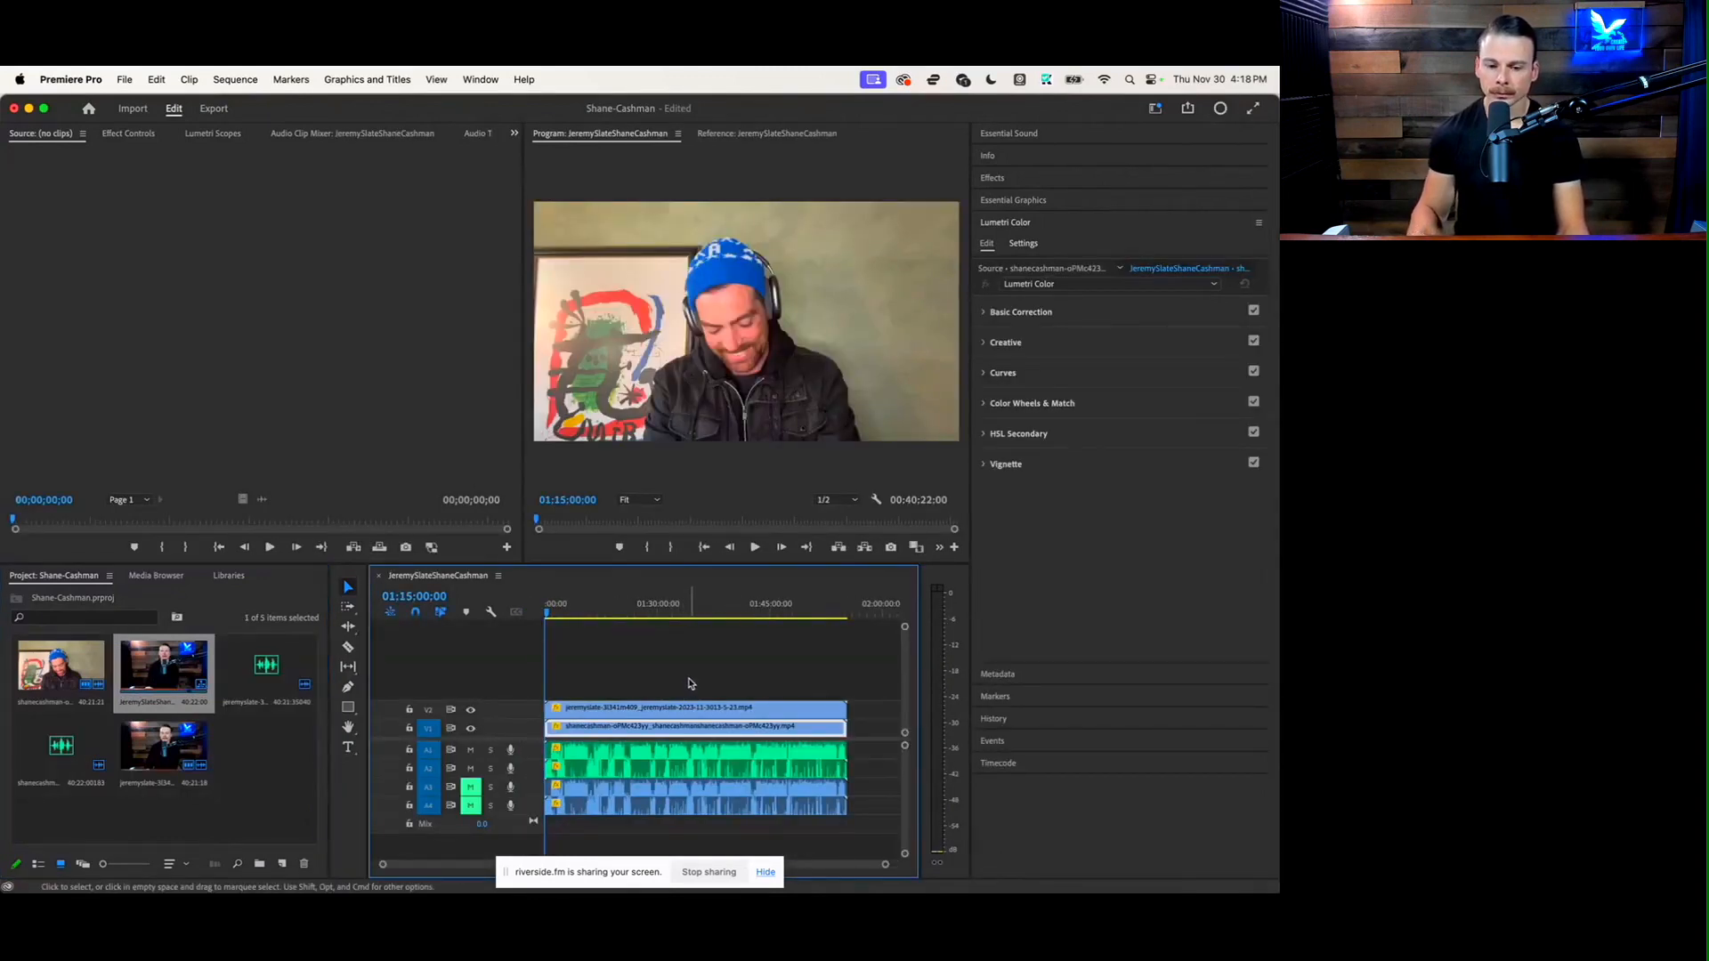
# Add the combined side-by-side interview video from Downloads to track V3, aligned with the start of the sequence
pyautogui.moveTo(2, 699)
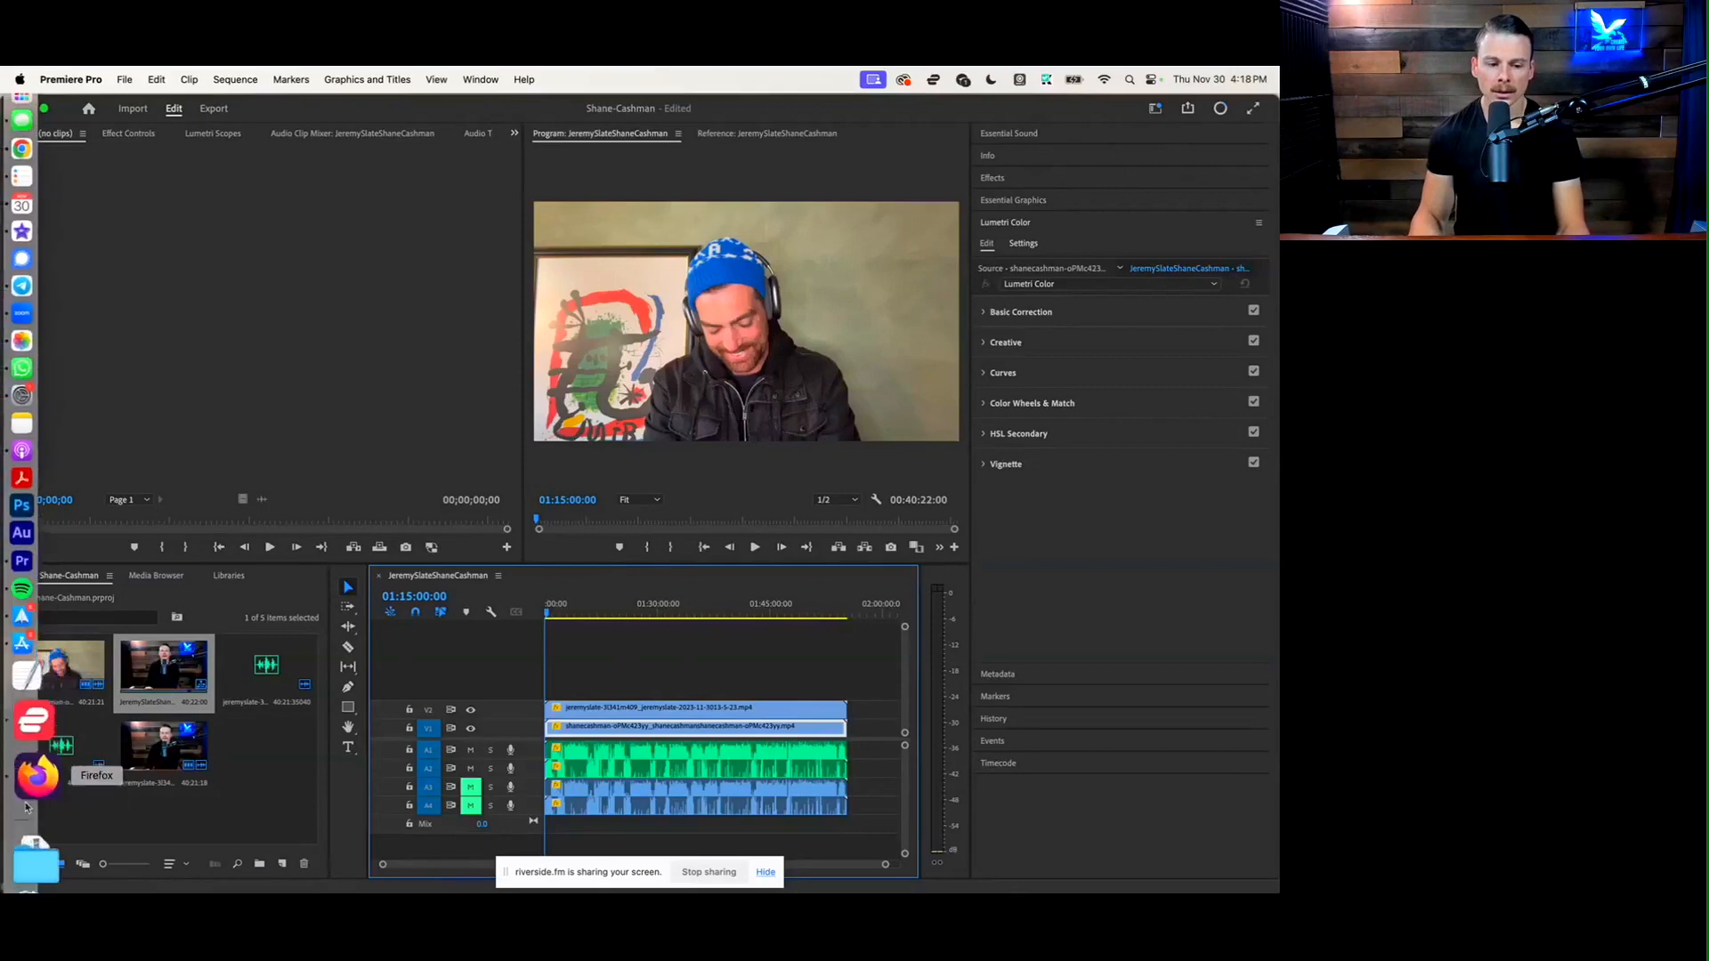
pyautogui.click(41, 835)
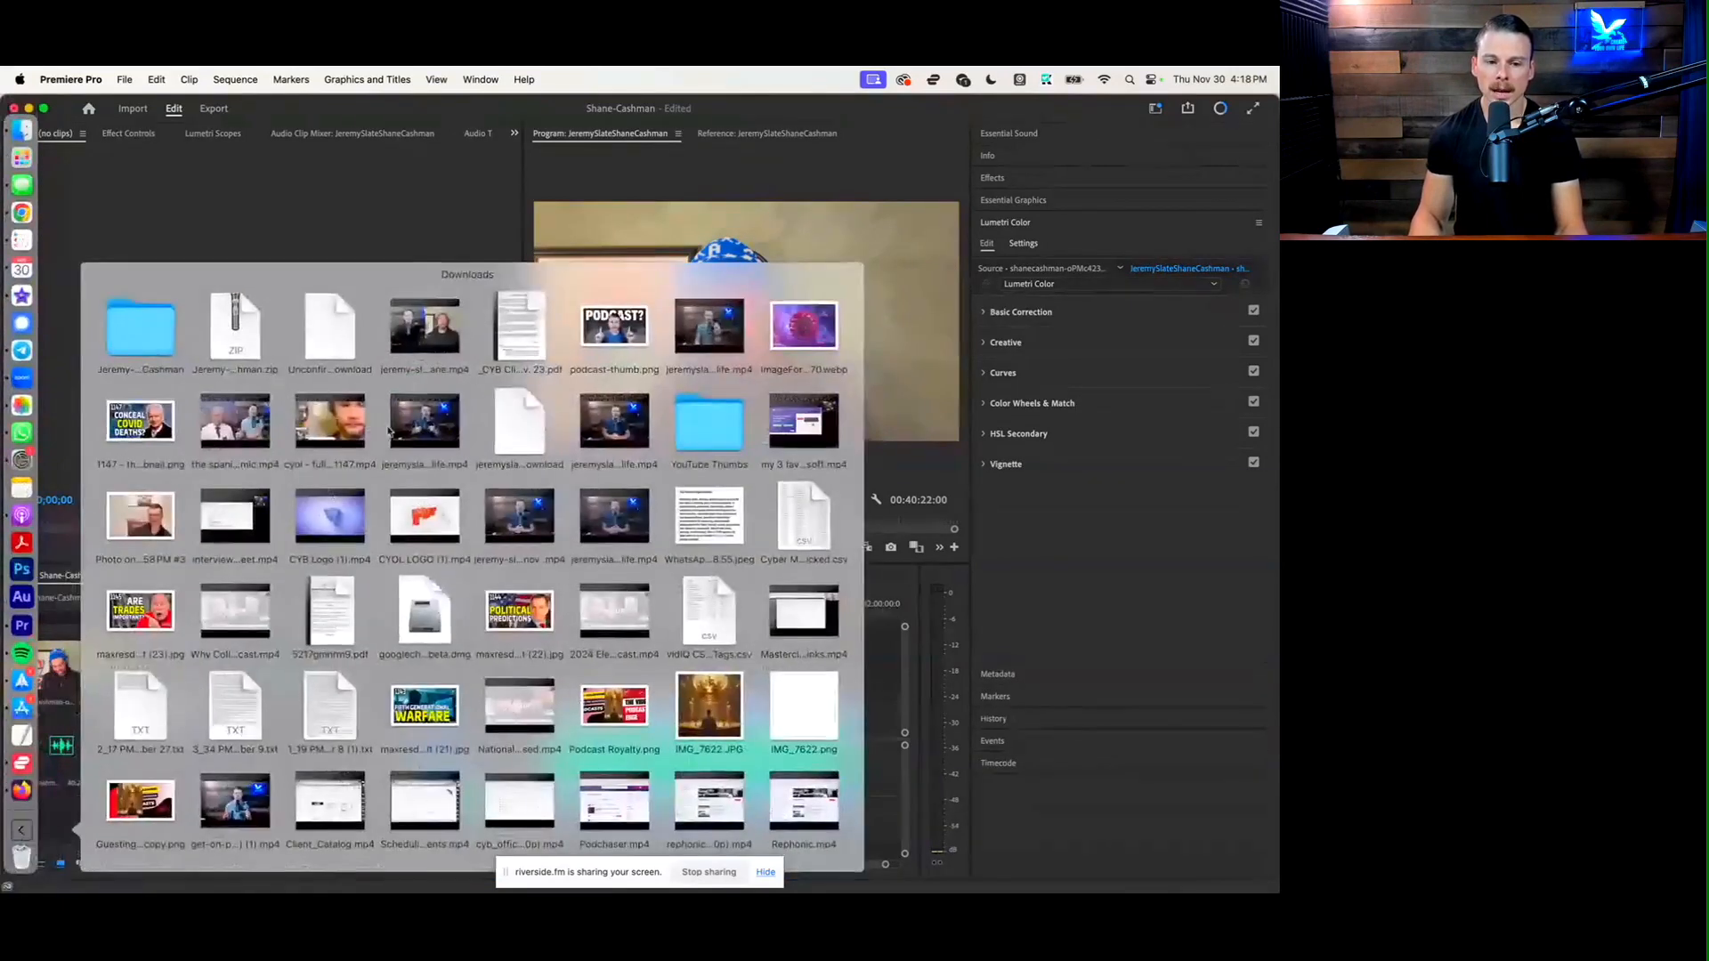
pyautogui.moveTo(424, 331); pyautogui.dragTo(611, 642)
# Cut the clips on all video and audio tracks at 01:15:01:23, just before the speech begins
pyautogui.press('c')
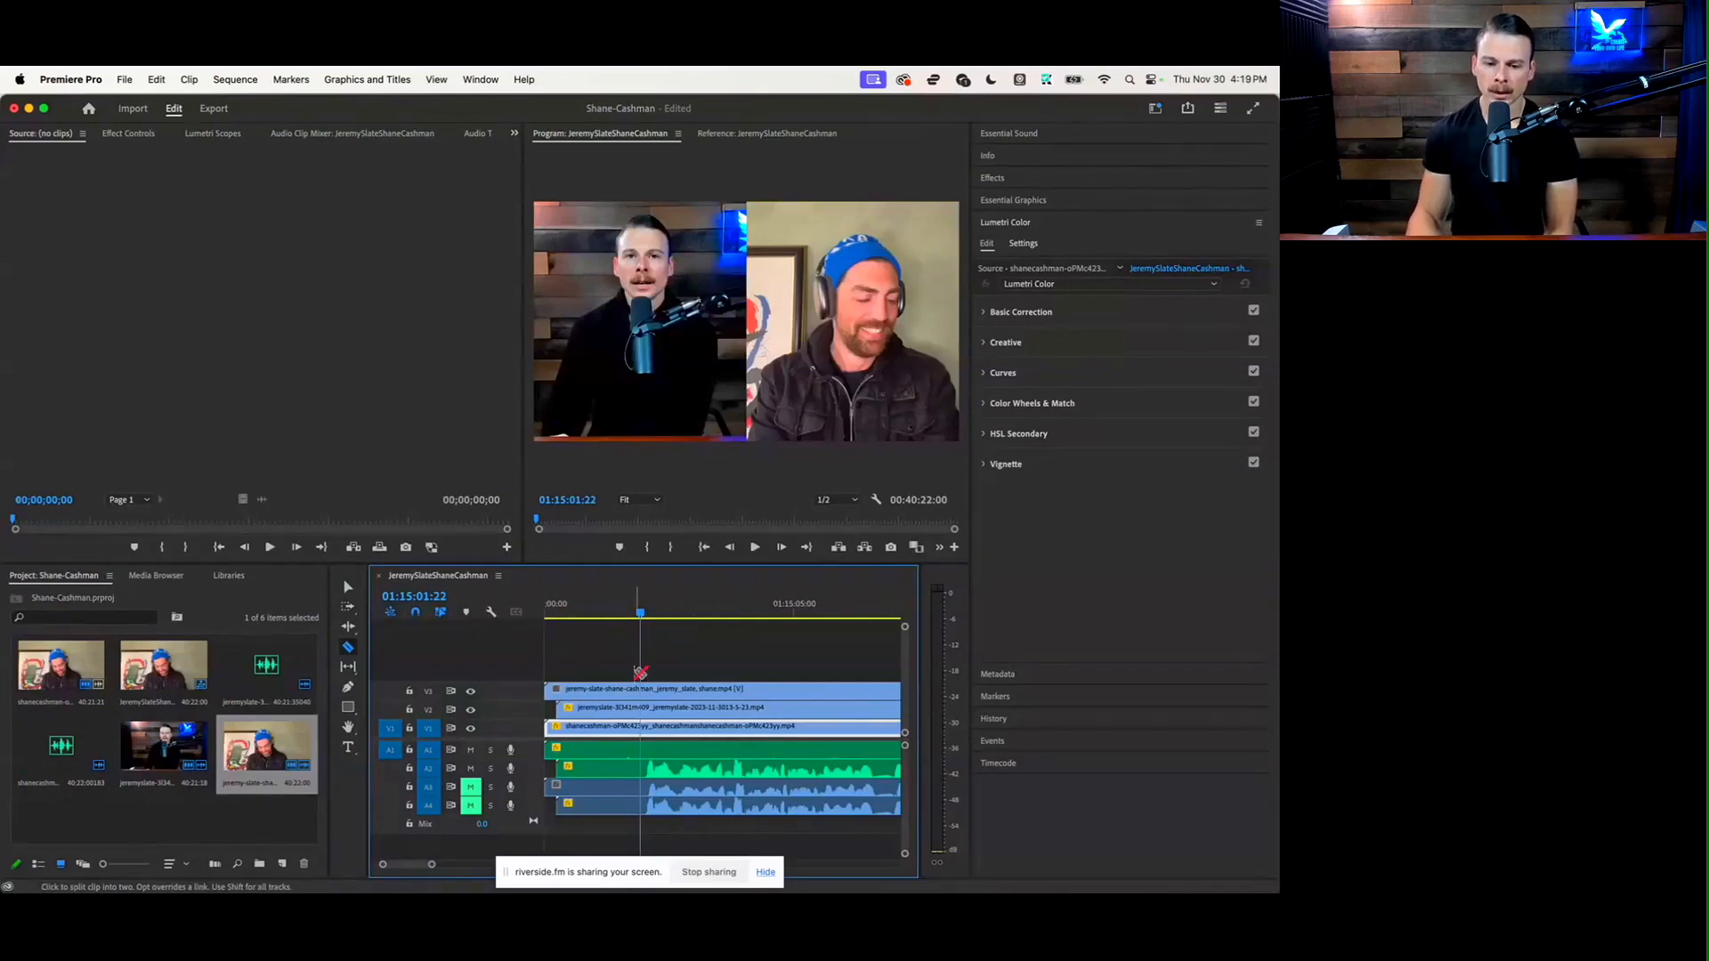
pyautogui.moveTo(640, 614)
pyautogui.mouseDown()
pyautogui.moveTo(574, 616)
pyautogui.moveTo(644, 615)
pyautogui.mouseUp()
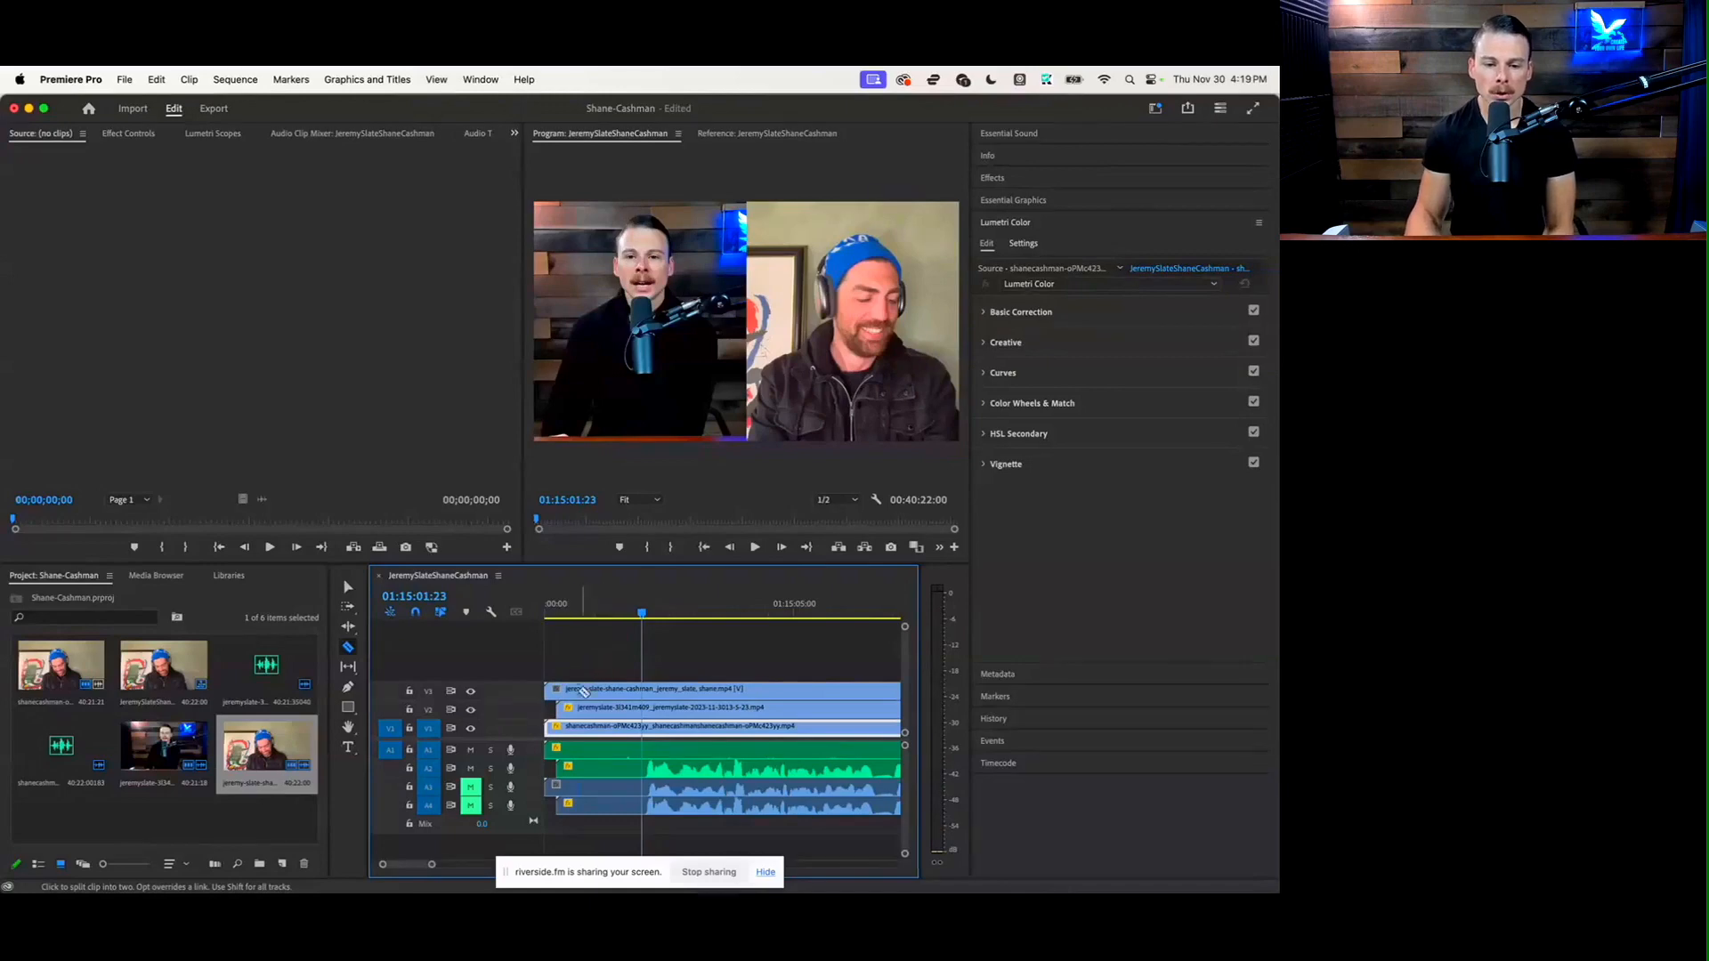
pyautogui.click(644, 767)
pyautogui.click(643, 749)
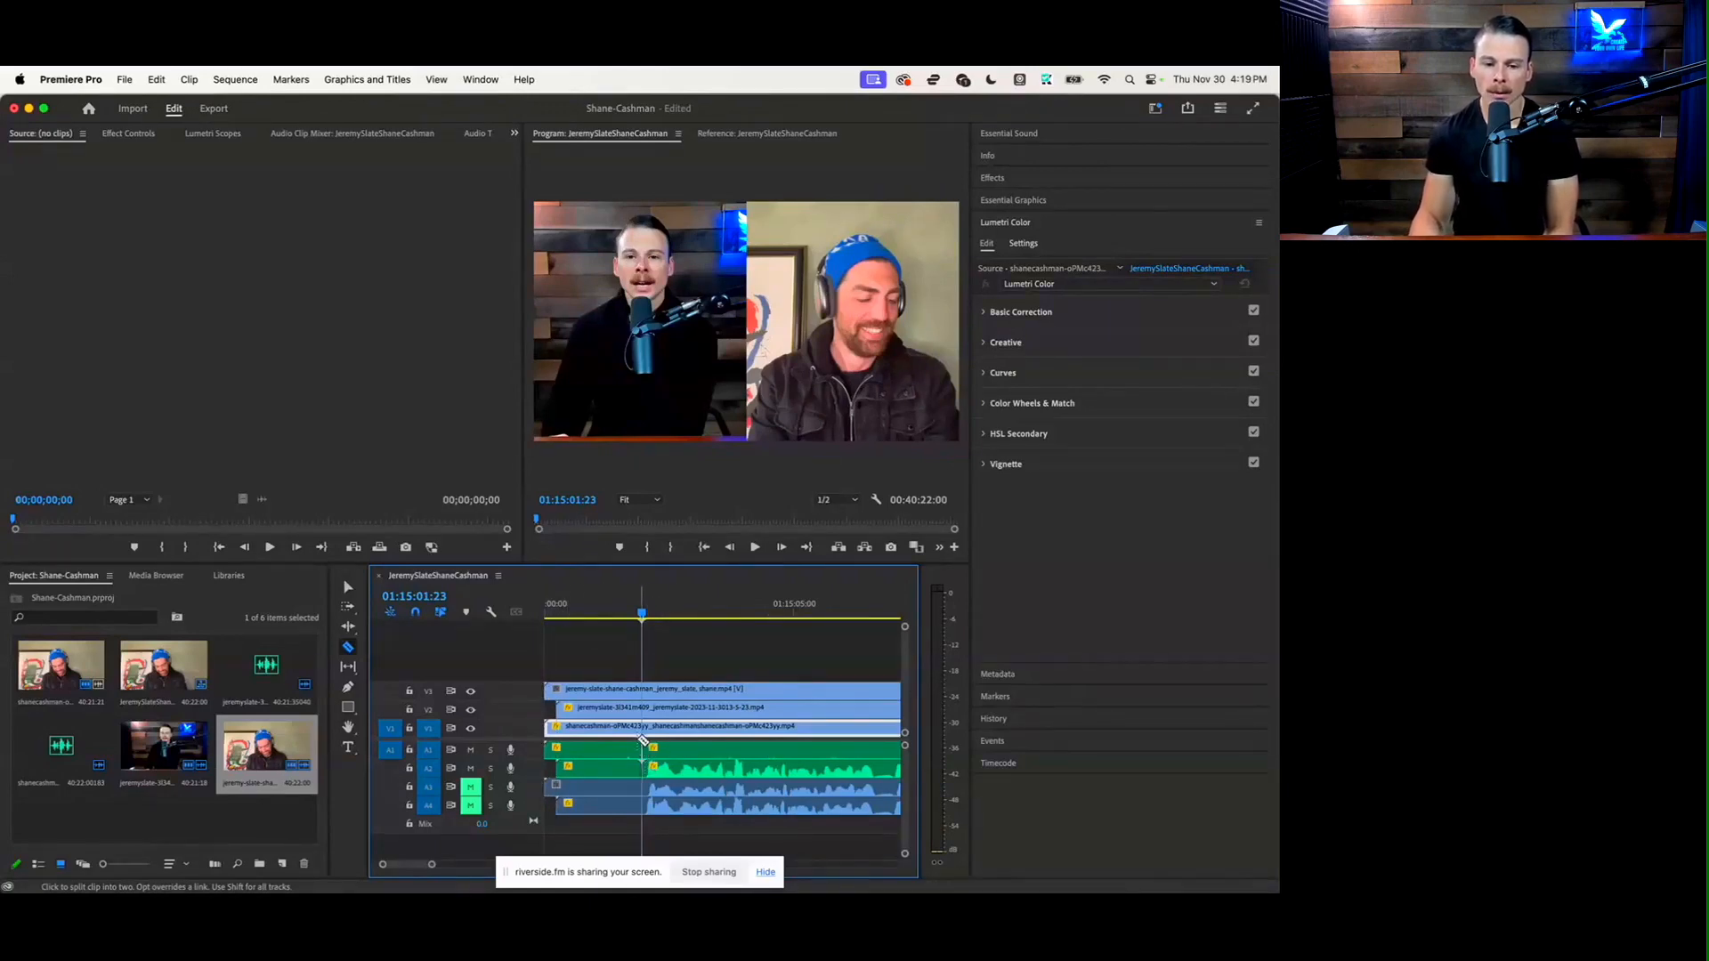
pyautogui.click(645, 727)
pyautogui.click(646, 707)
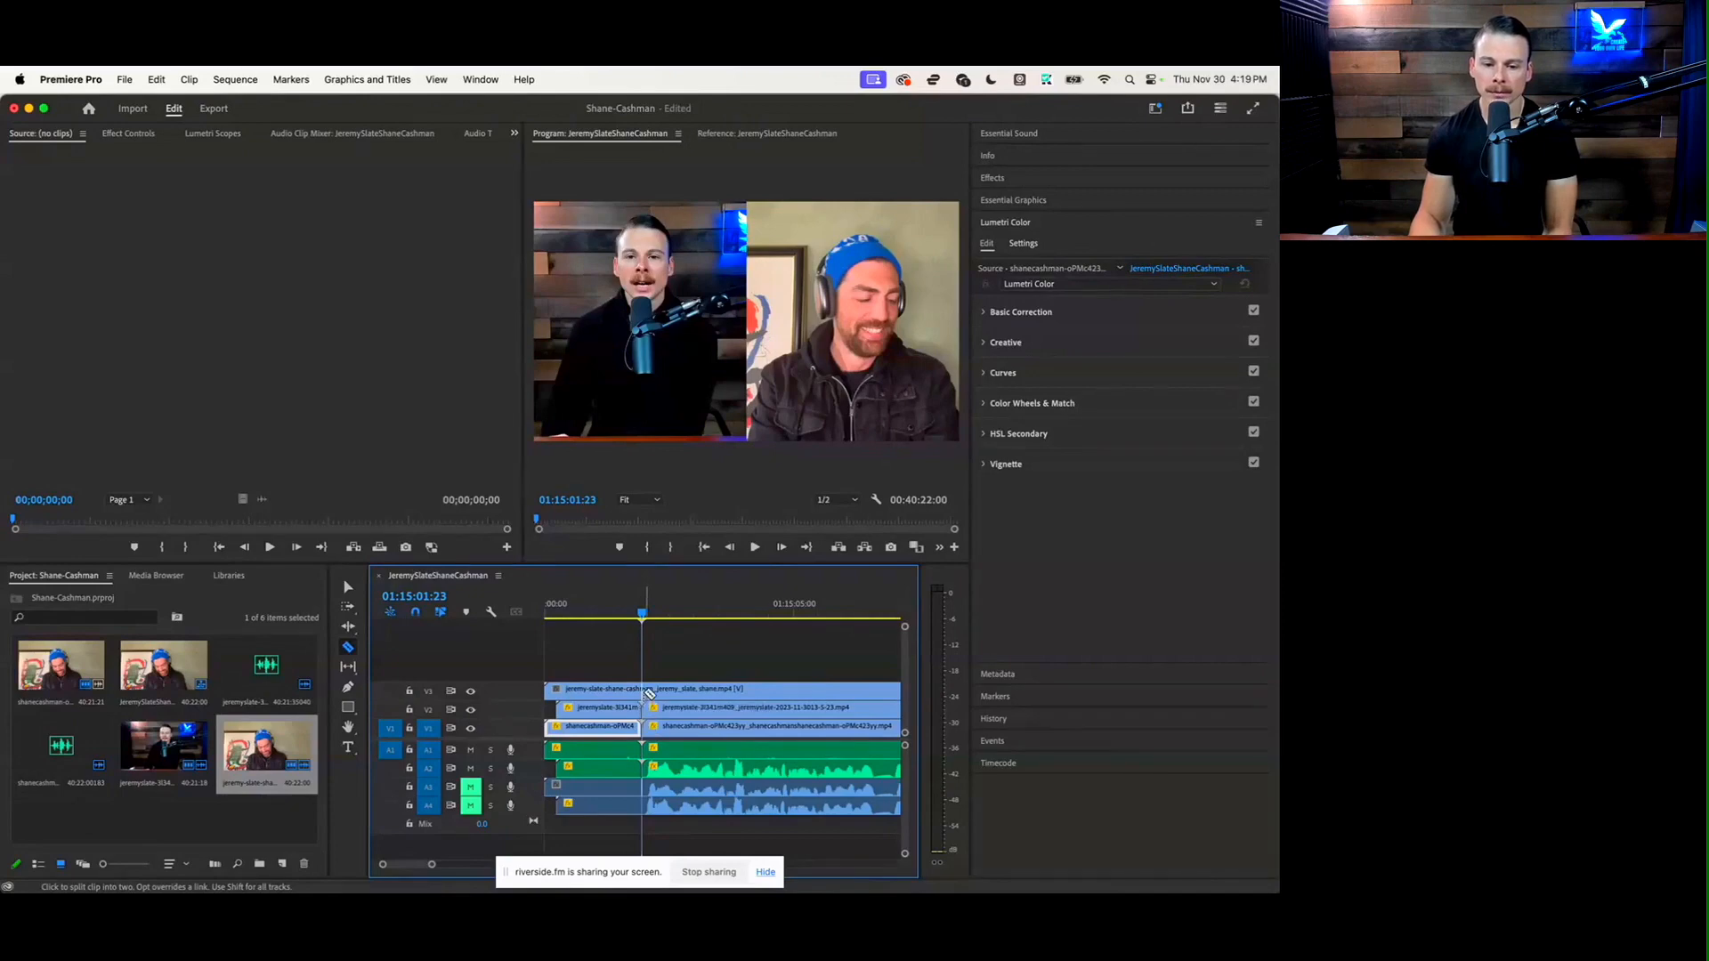
pyautogui.click(647, 690)
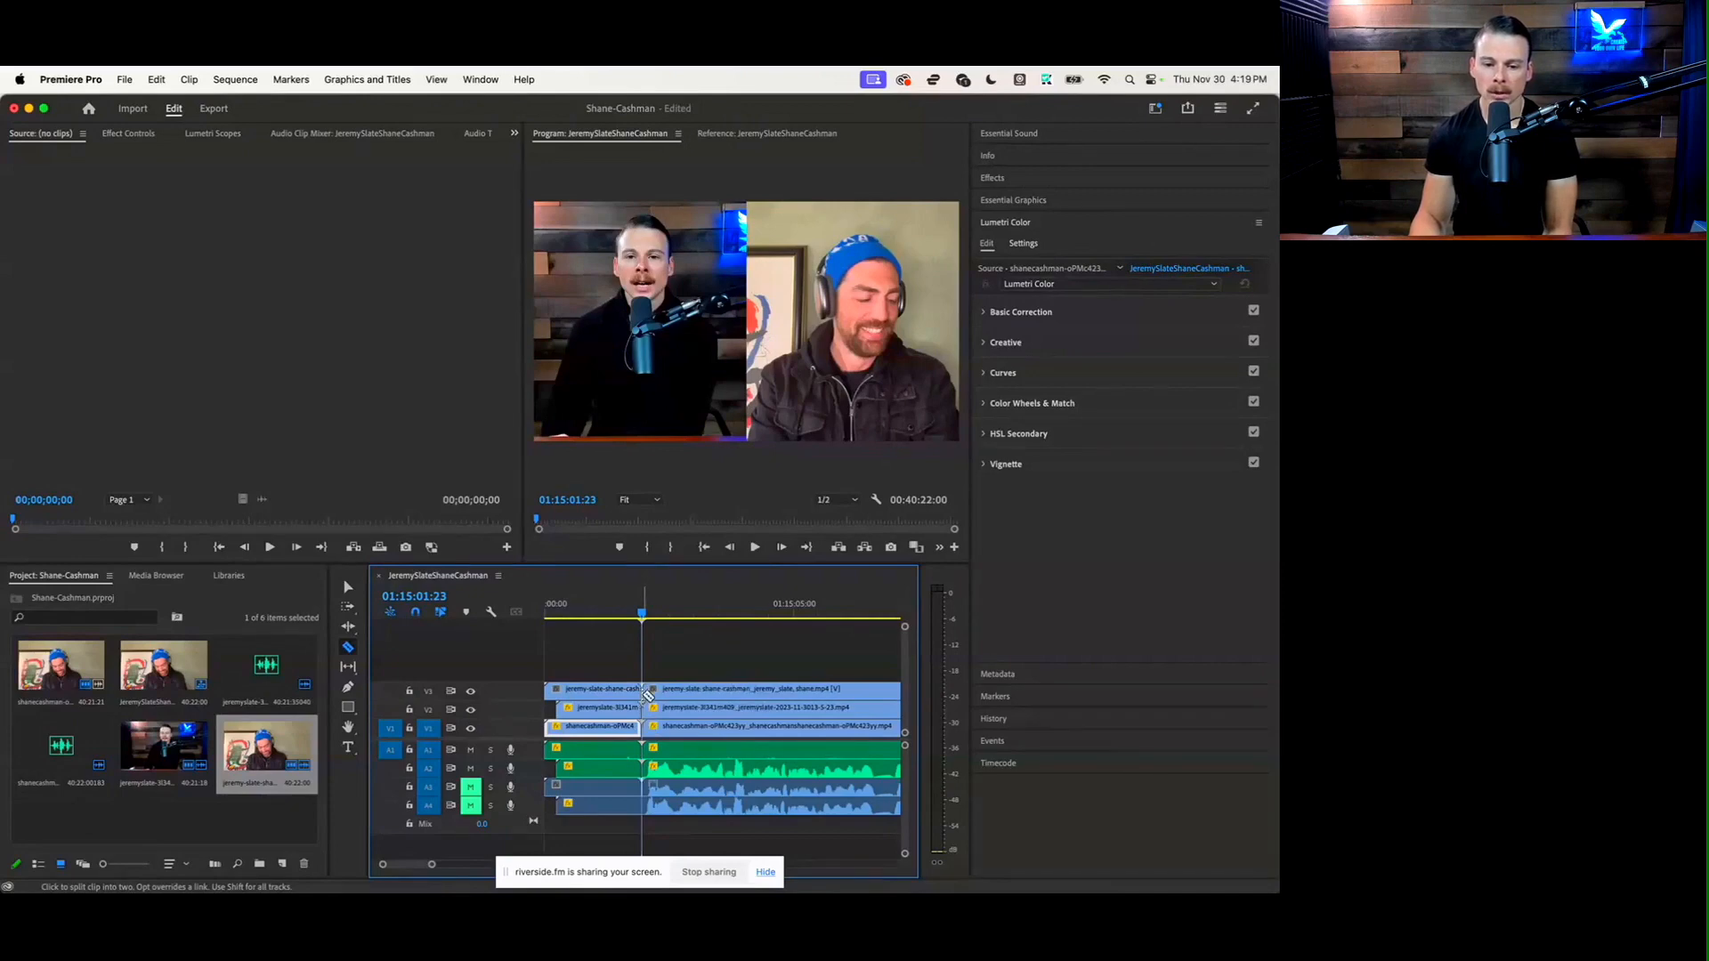
pyautogui.click(648, 787)
pyautogui.click(646, 804)
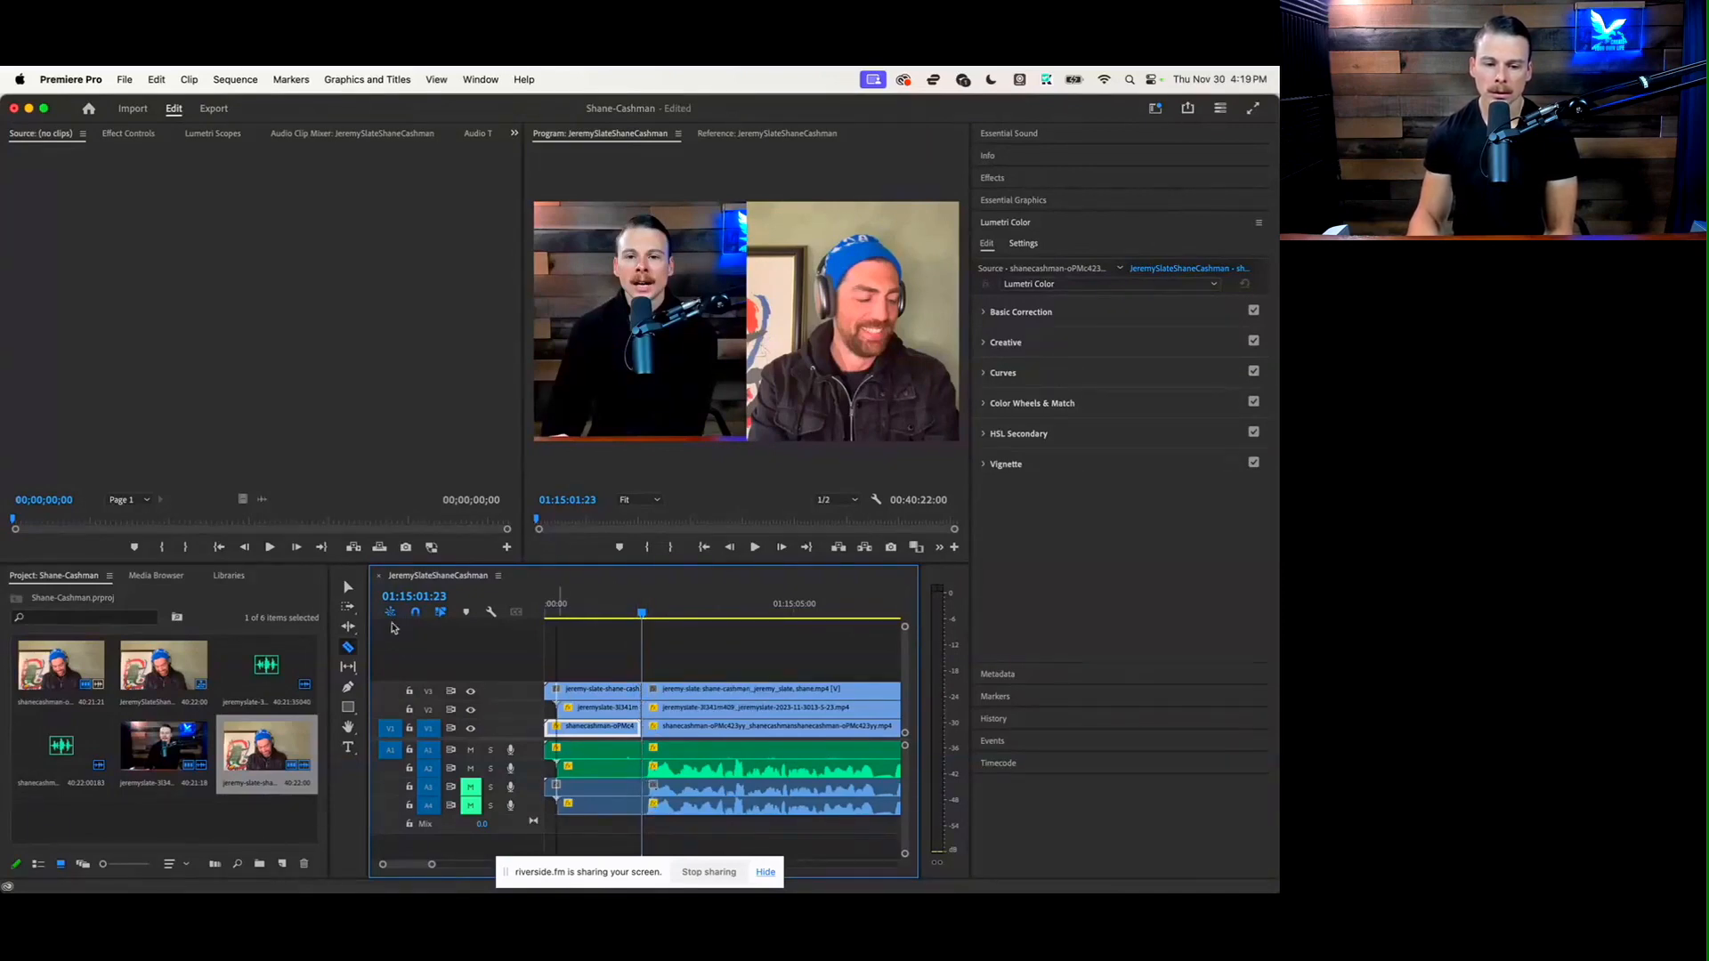
# Delete the segments before the opening cut on every track and move the remaining clips back to the sequence start
pyautogui.click(344, 588)
pyautogui.moveTo(598, 676); pyautogui.dragTo(621, 829)
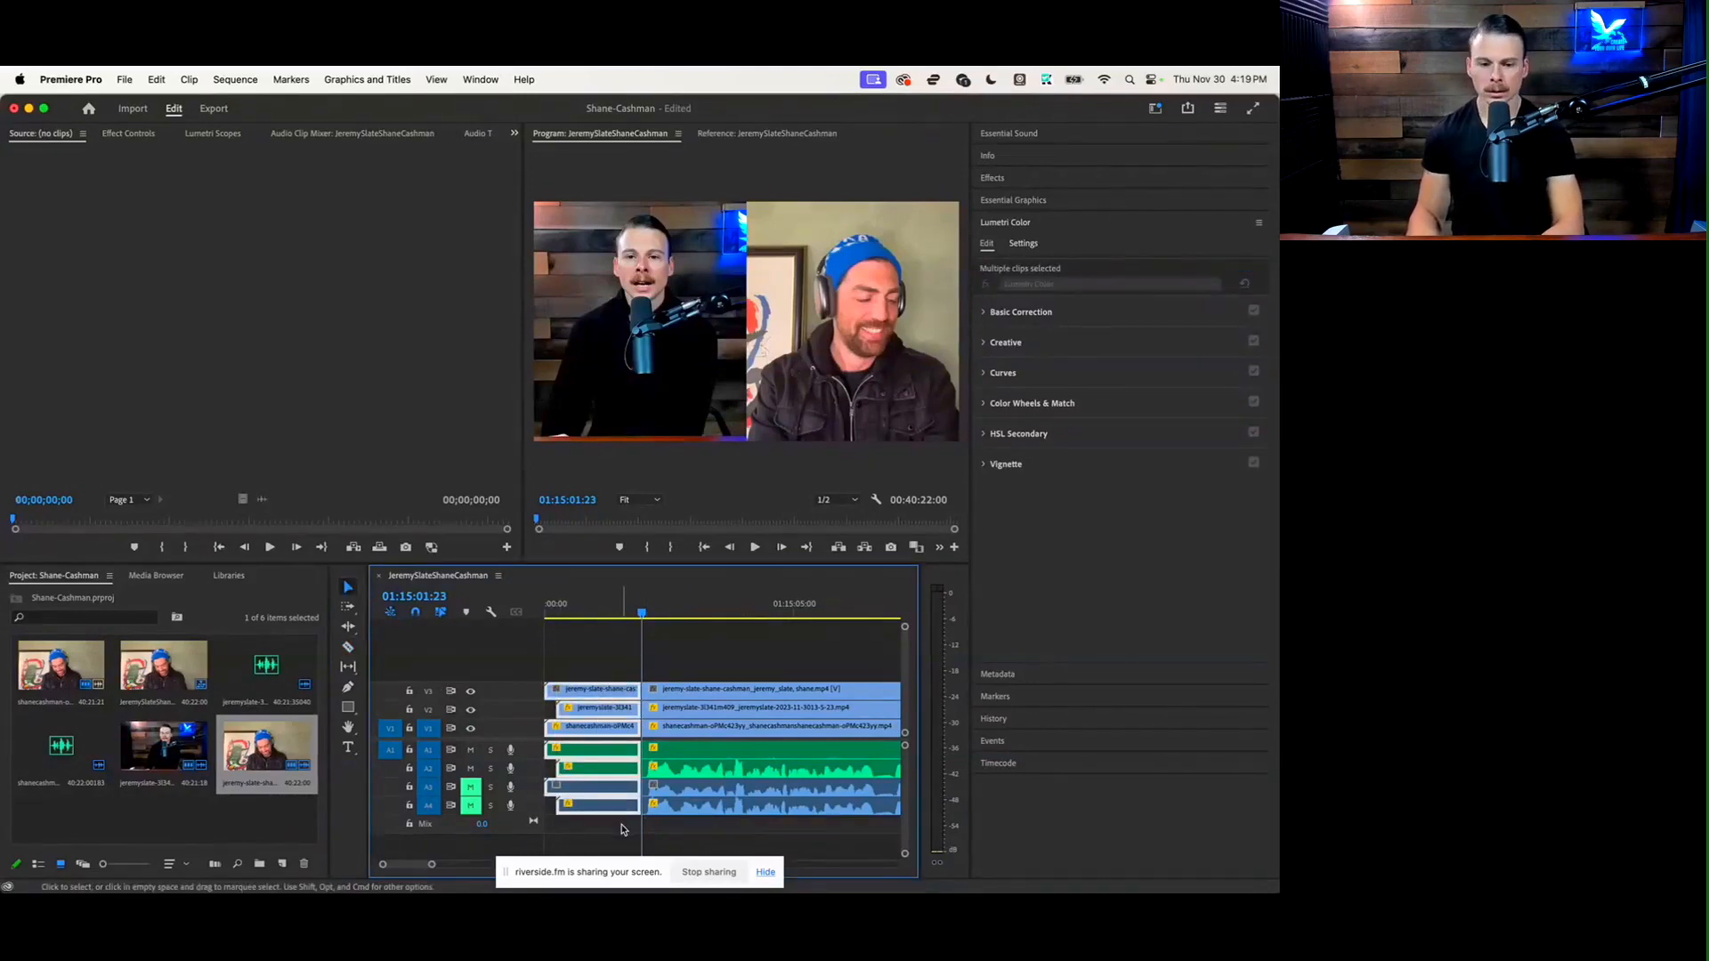
pyautogui.press('Delete')
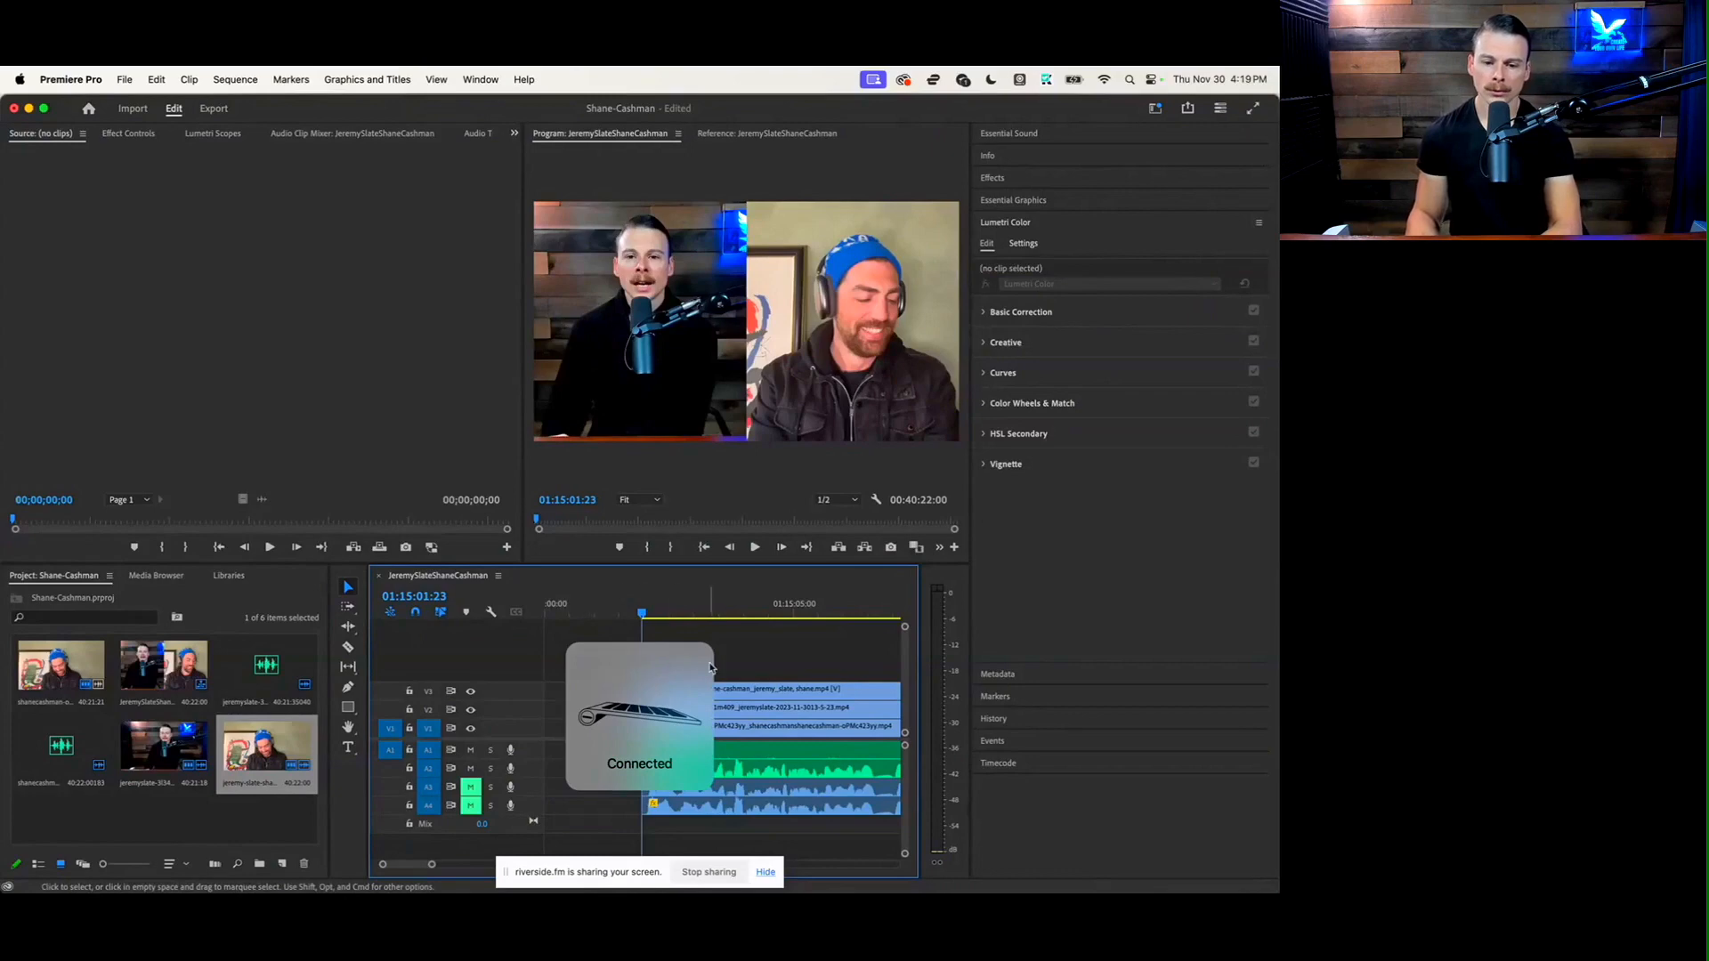
pyautogui.moveTo(736, 806); pyautogui.dragTo(636, 810)
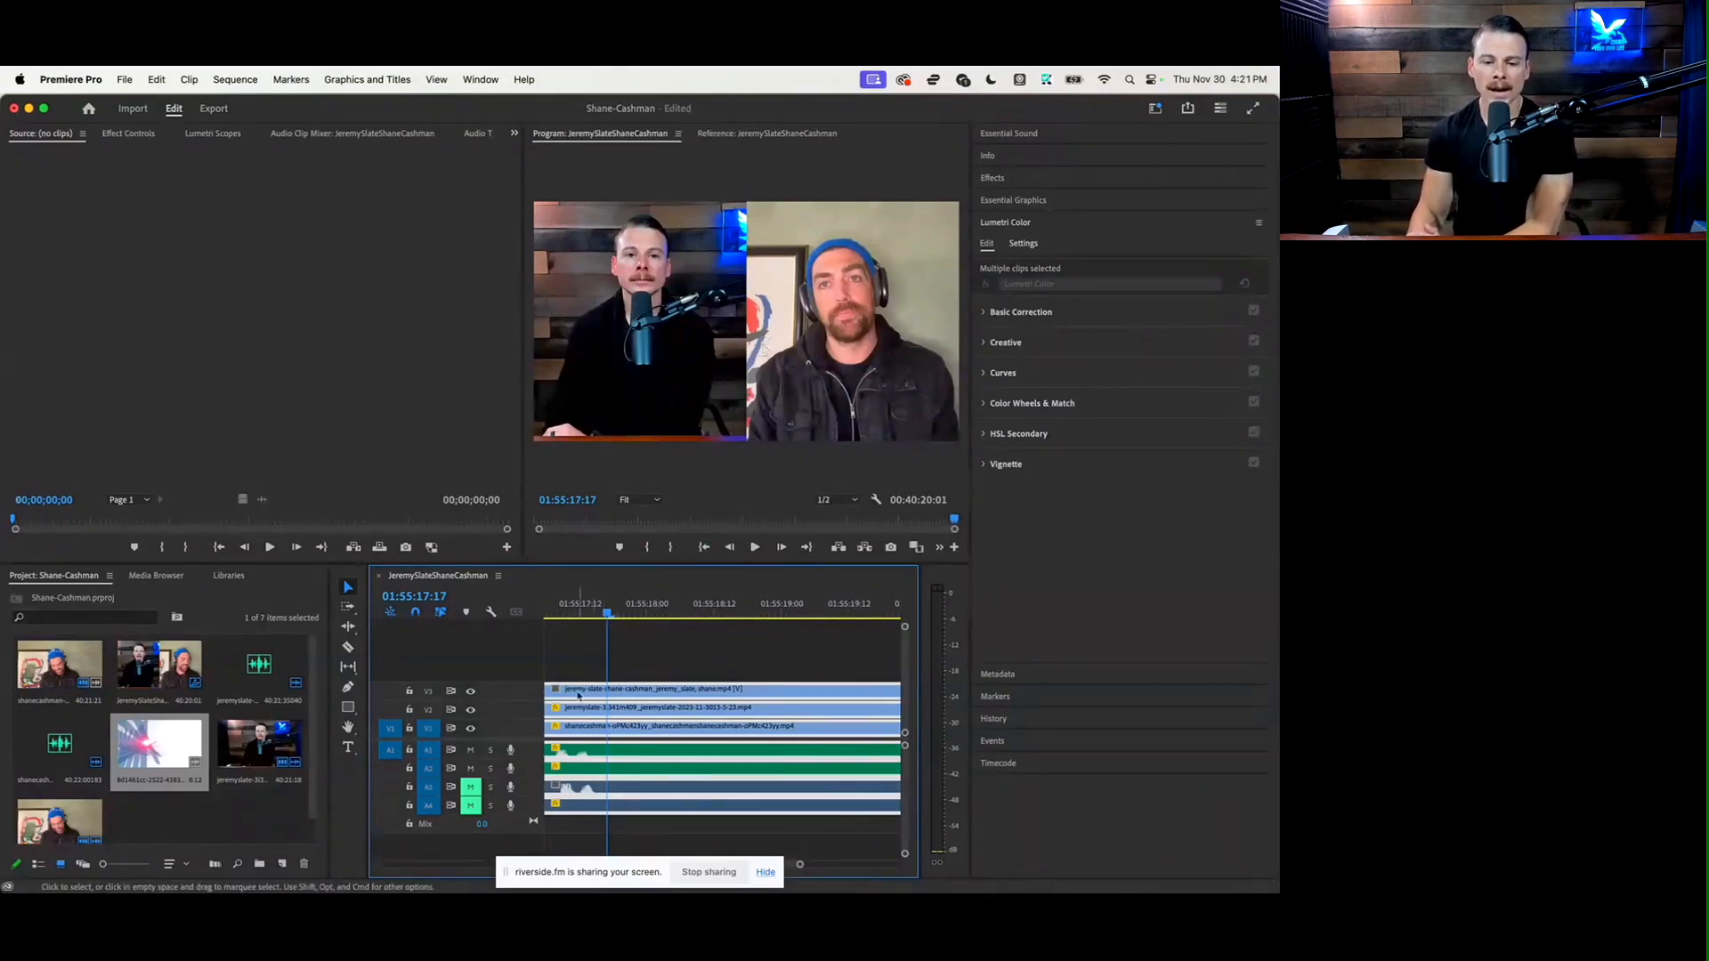
# Cut the clips on V1, V2, V3, A1, A3 and A4 at 01:55:17:17, where the conversation ends
pyautogui.click(348, 648)
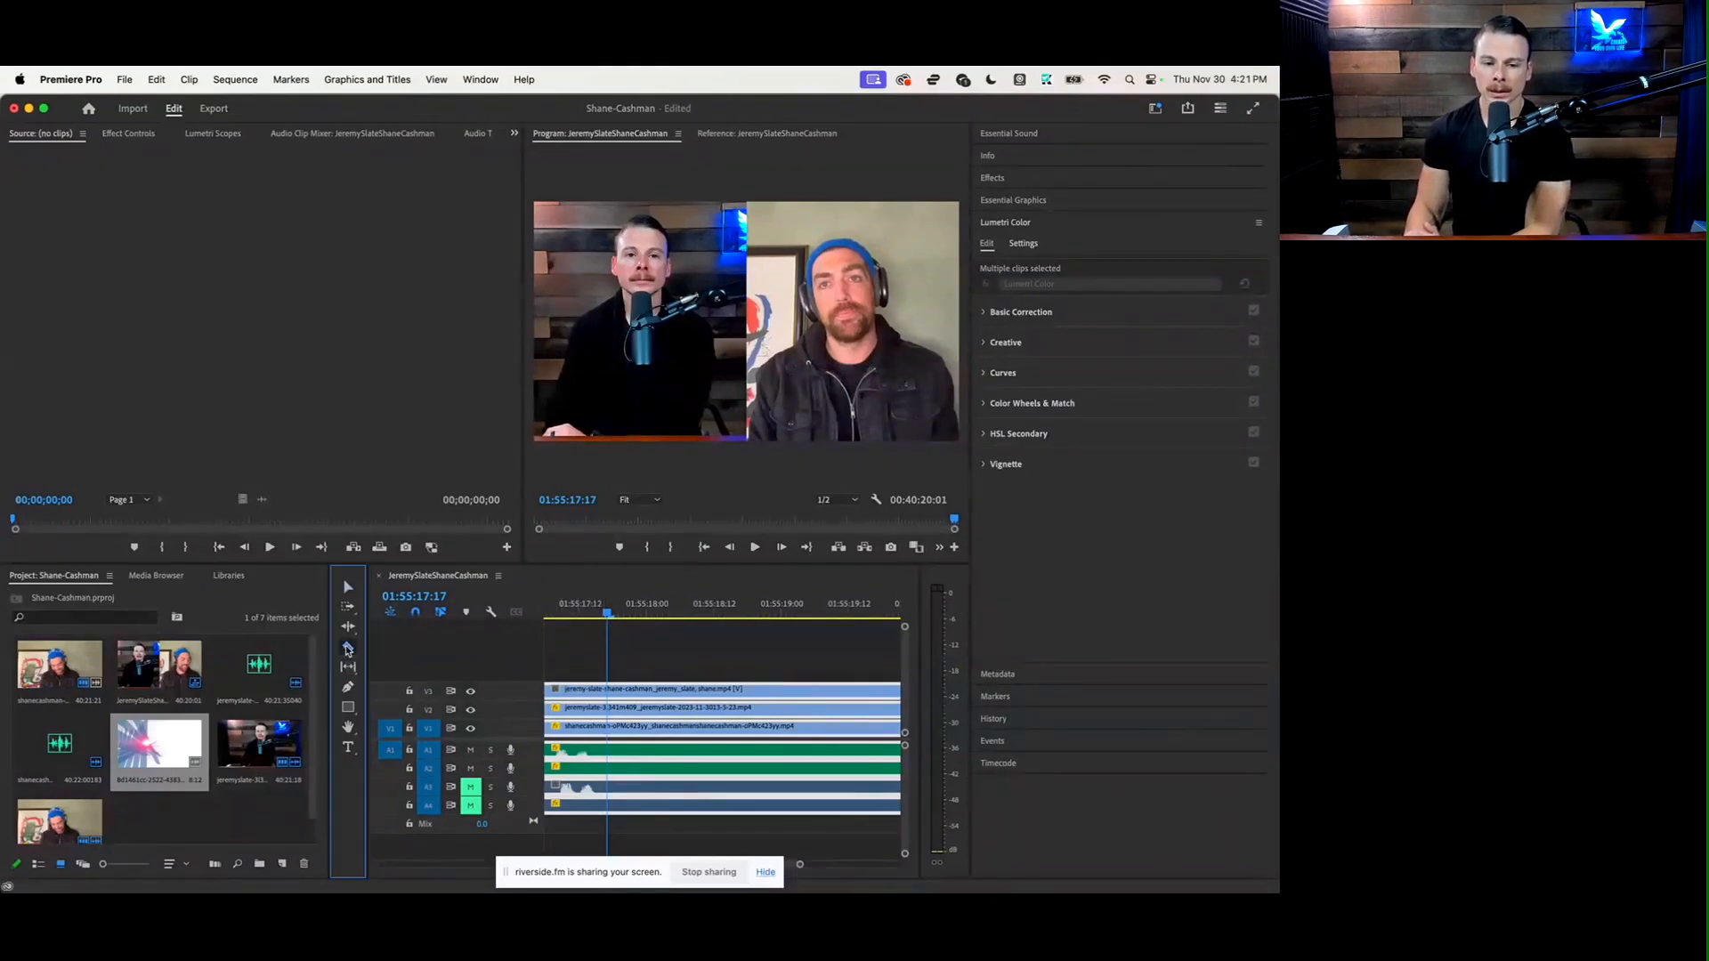
pyautogui.click(616, 692)
pyautogui.click(613, 707)
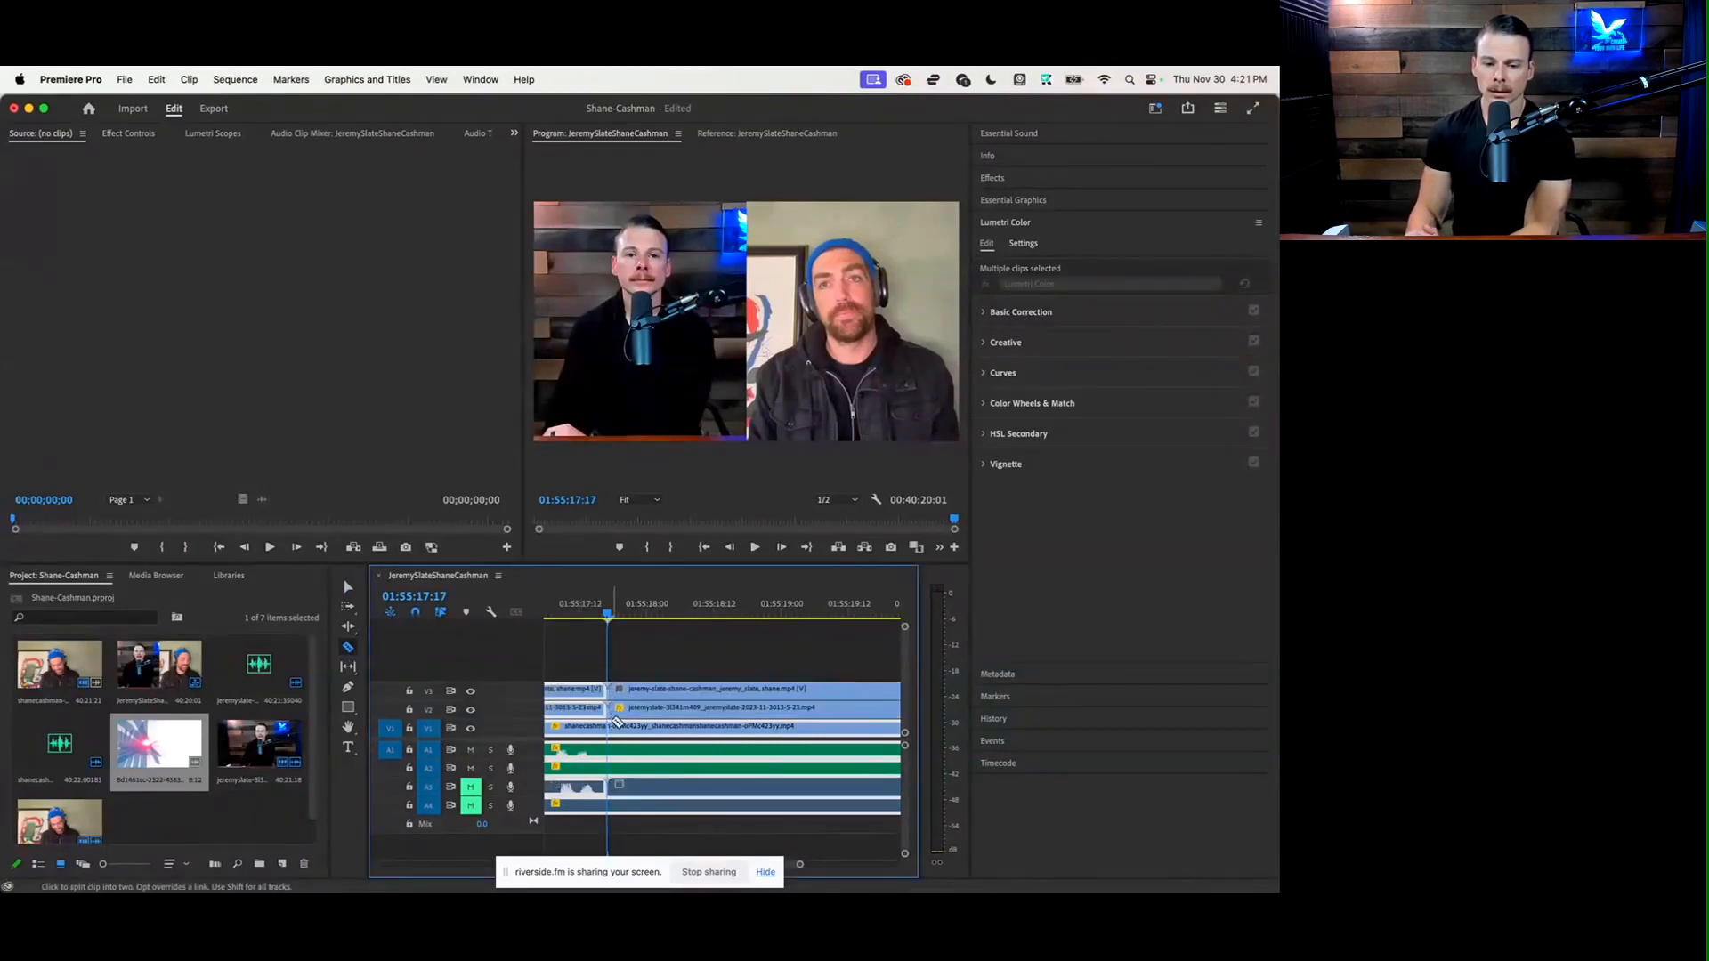
pyautogui.click(616, 725)
pyautogui.click(613, 751)
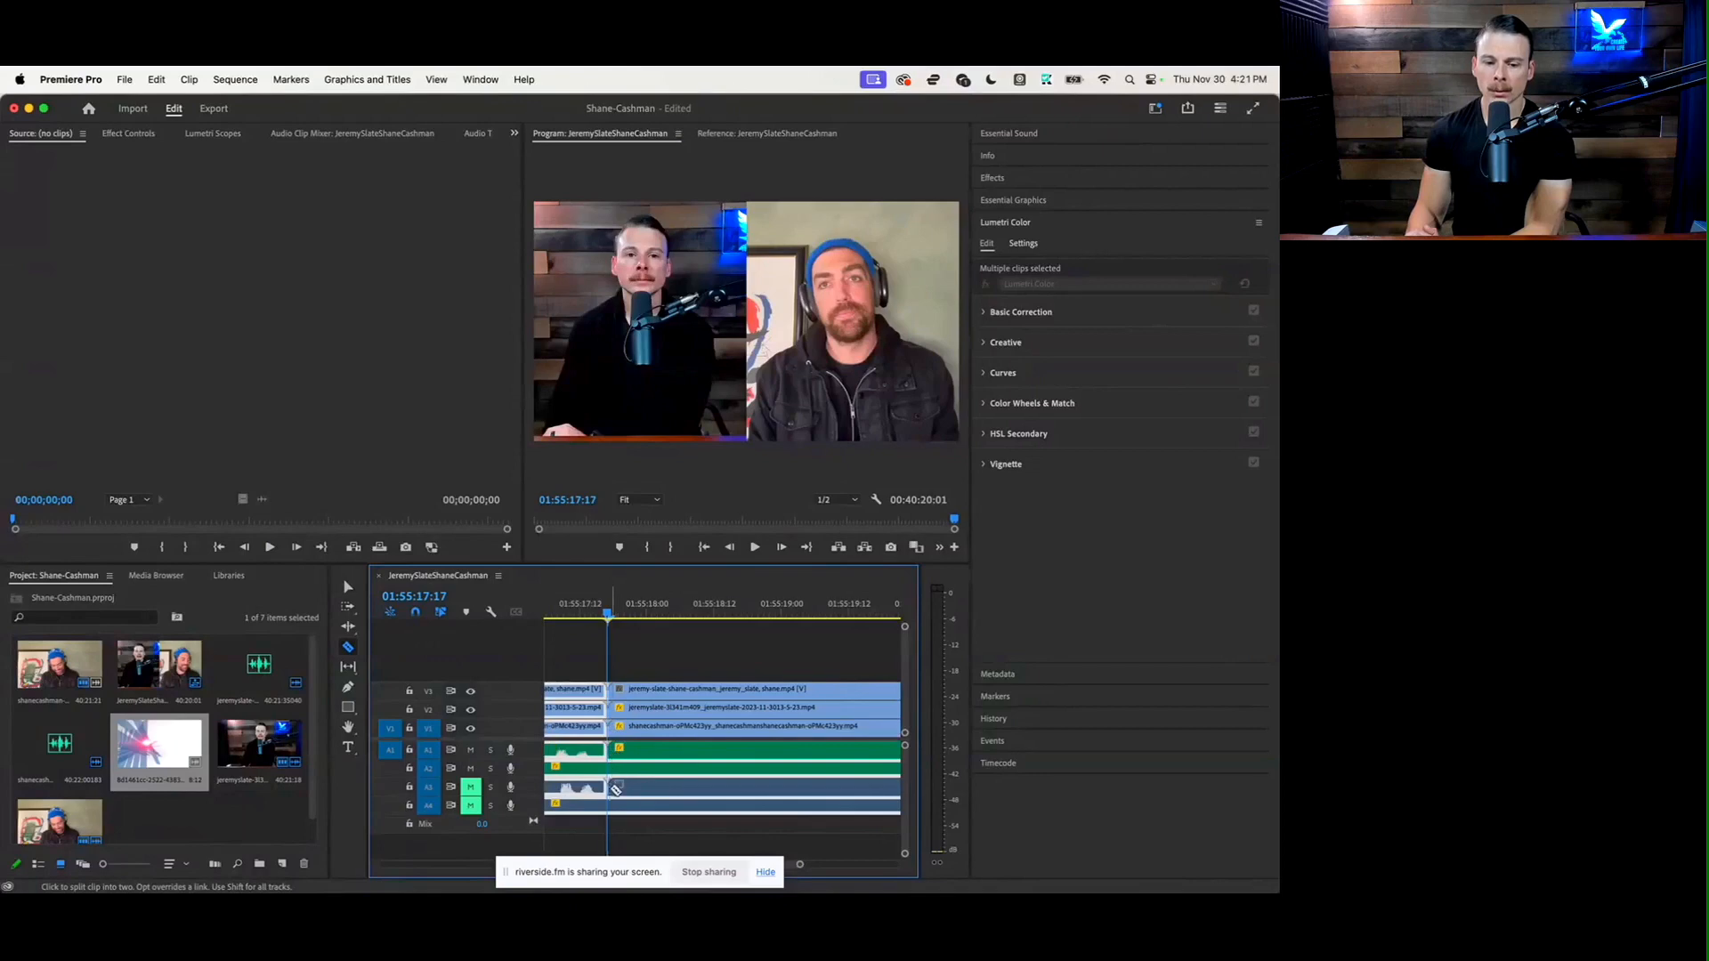
pyautogui.click(614, 804)
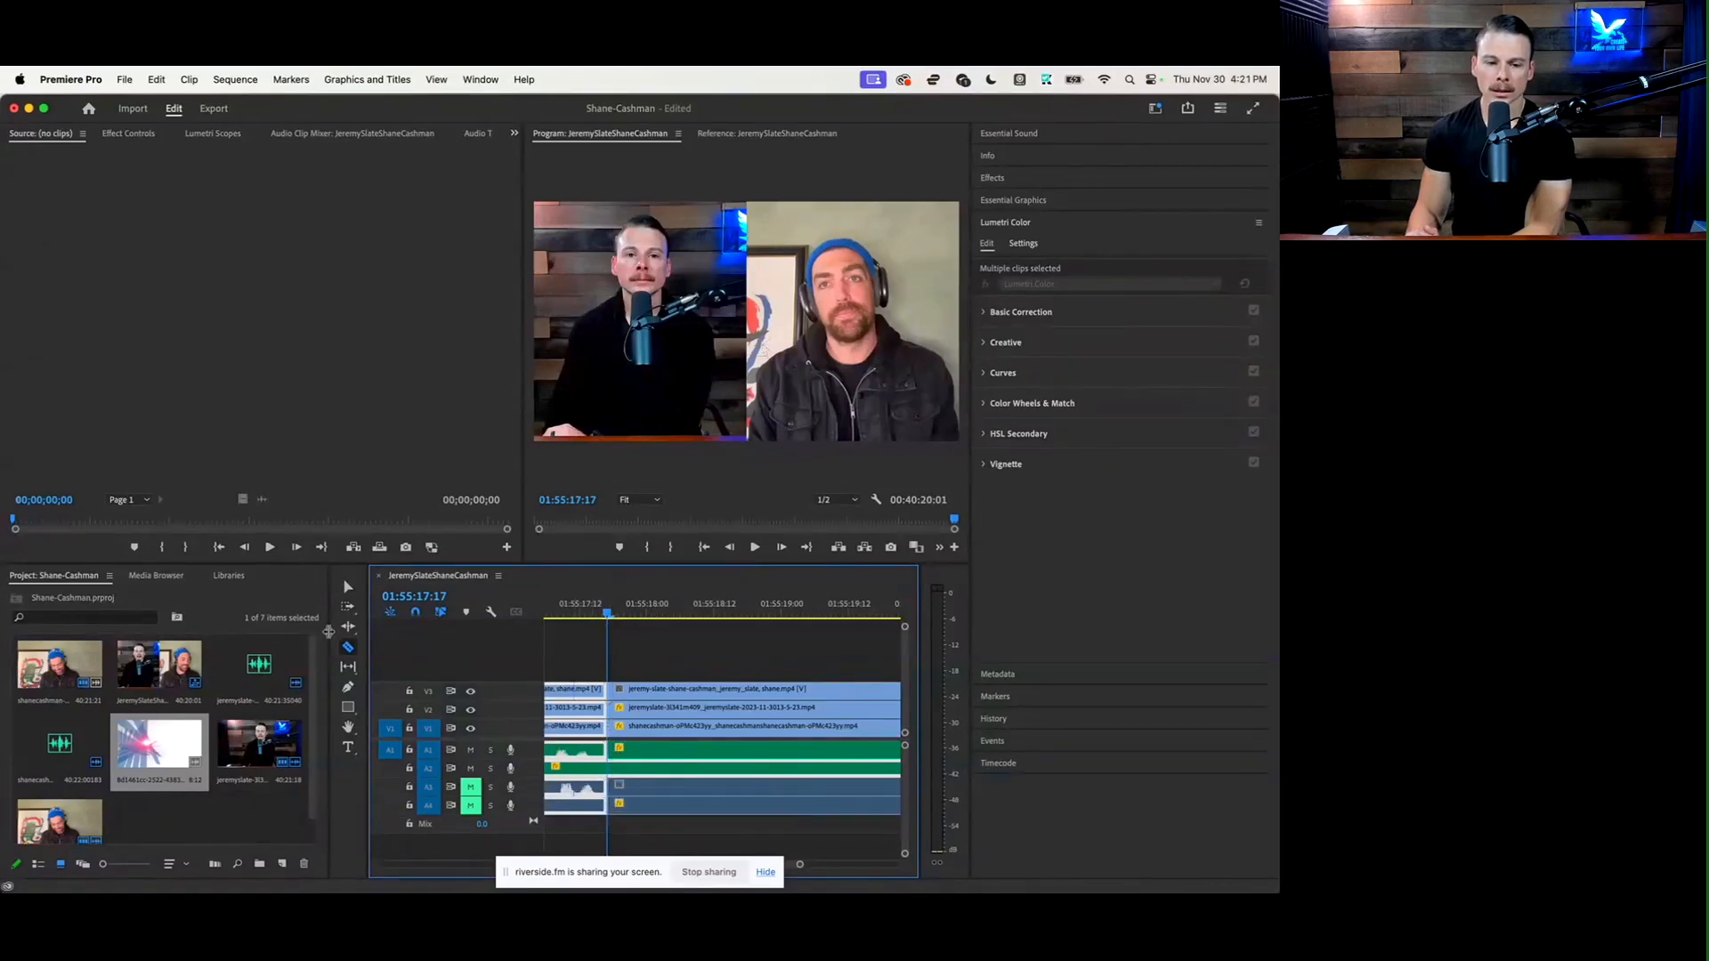
pyautogui.click(348, 587)
pyautogui.moveTo(697, 667); pyautogui.dragTo(714, 859)
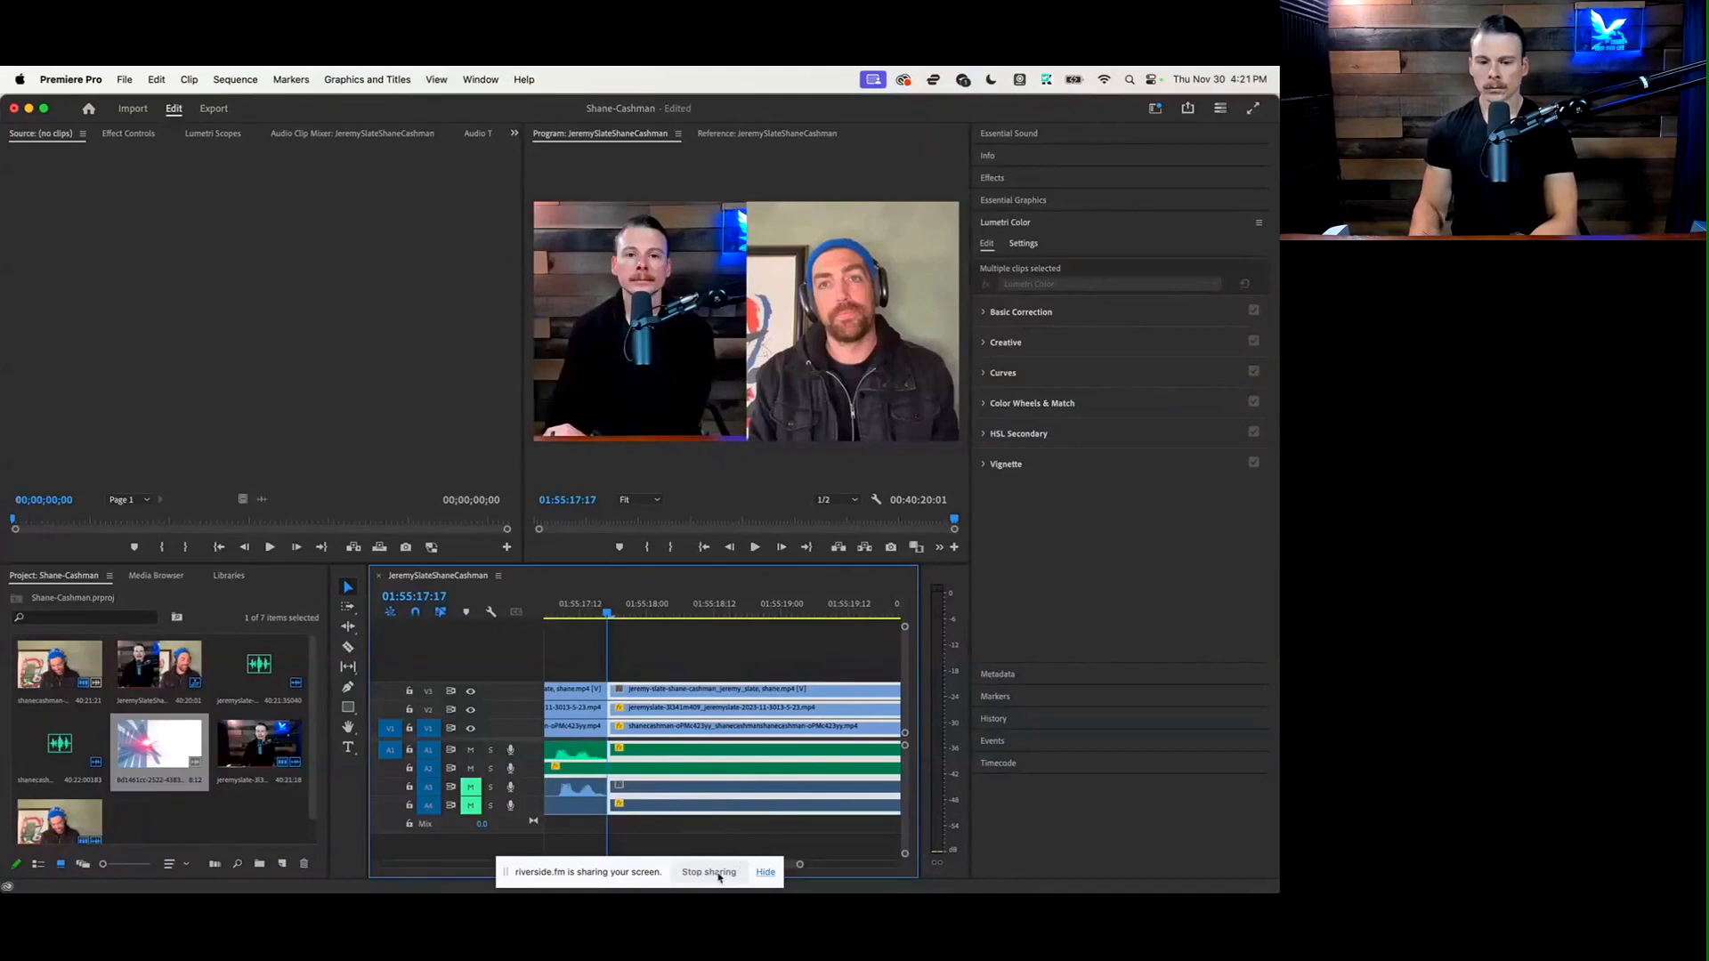
pyautogui.press('Delete')
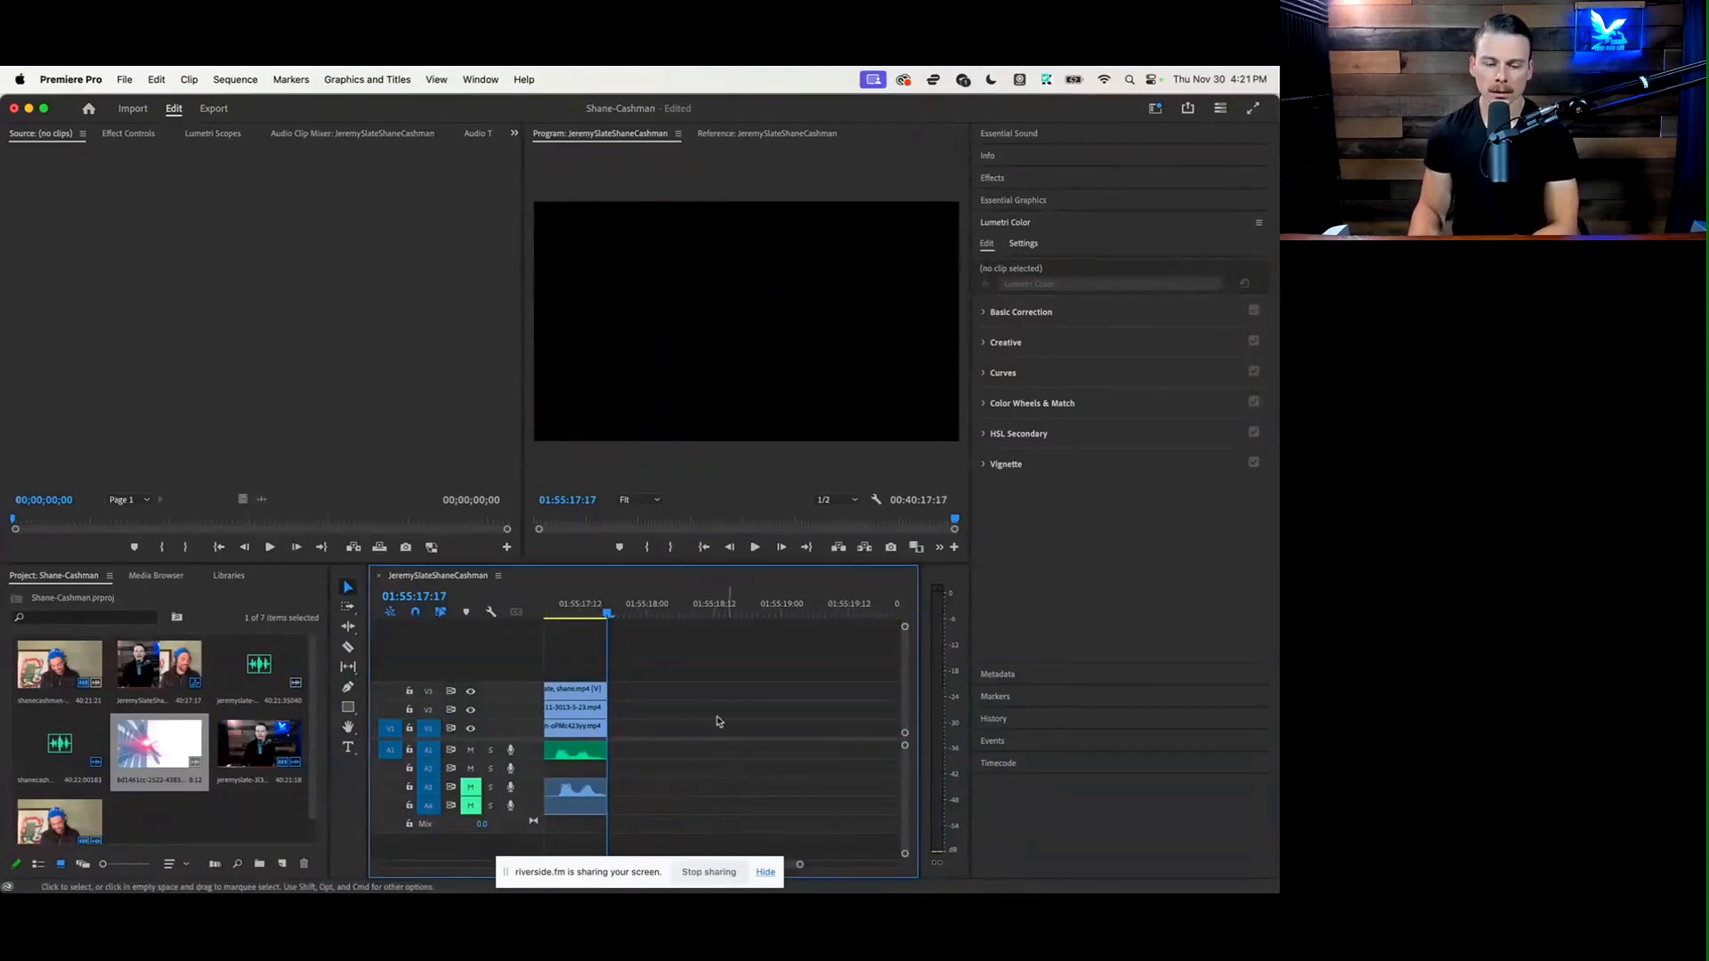
pyautogui.click(163, 76)
pyautogui.click(173, 101)
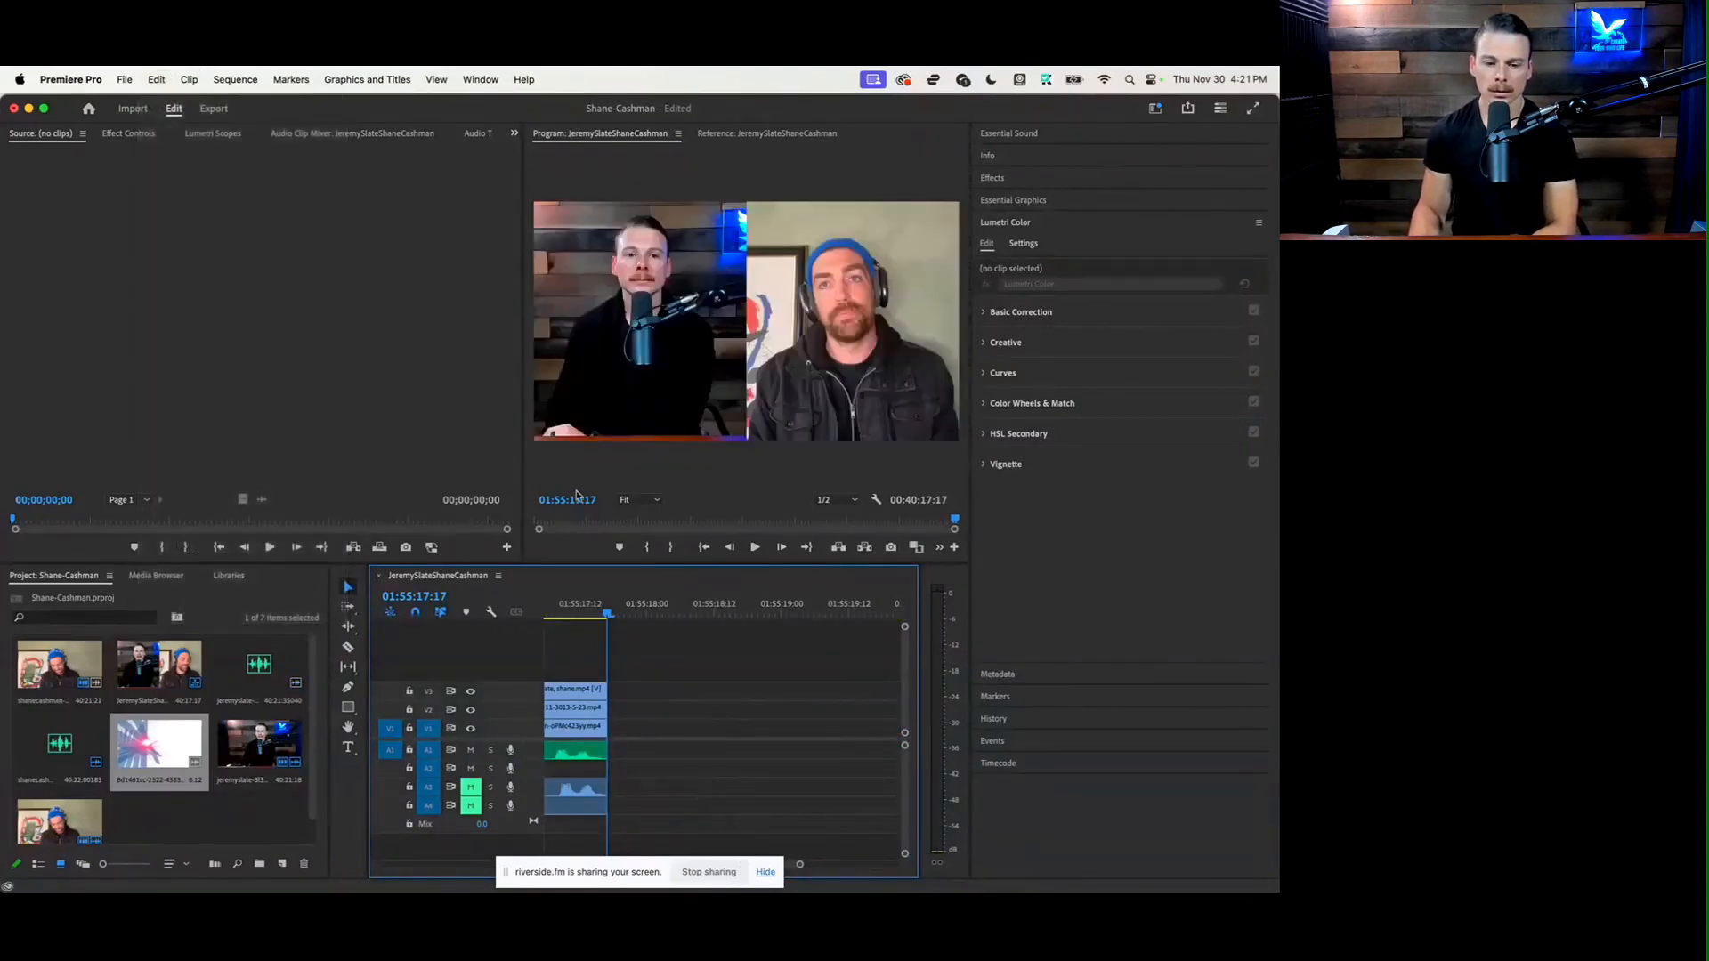
# Cut the A2 audio clip at 01:55:17:17 and delete the segments after that point on all tracks
pyautogui.click(349, 648)
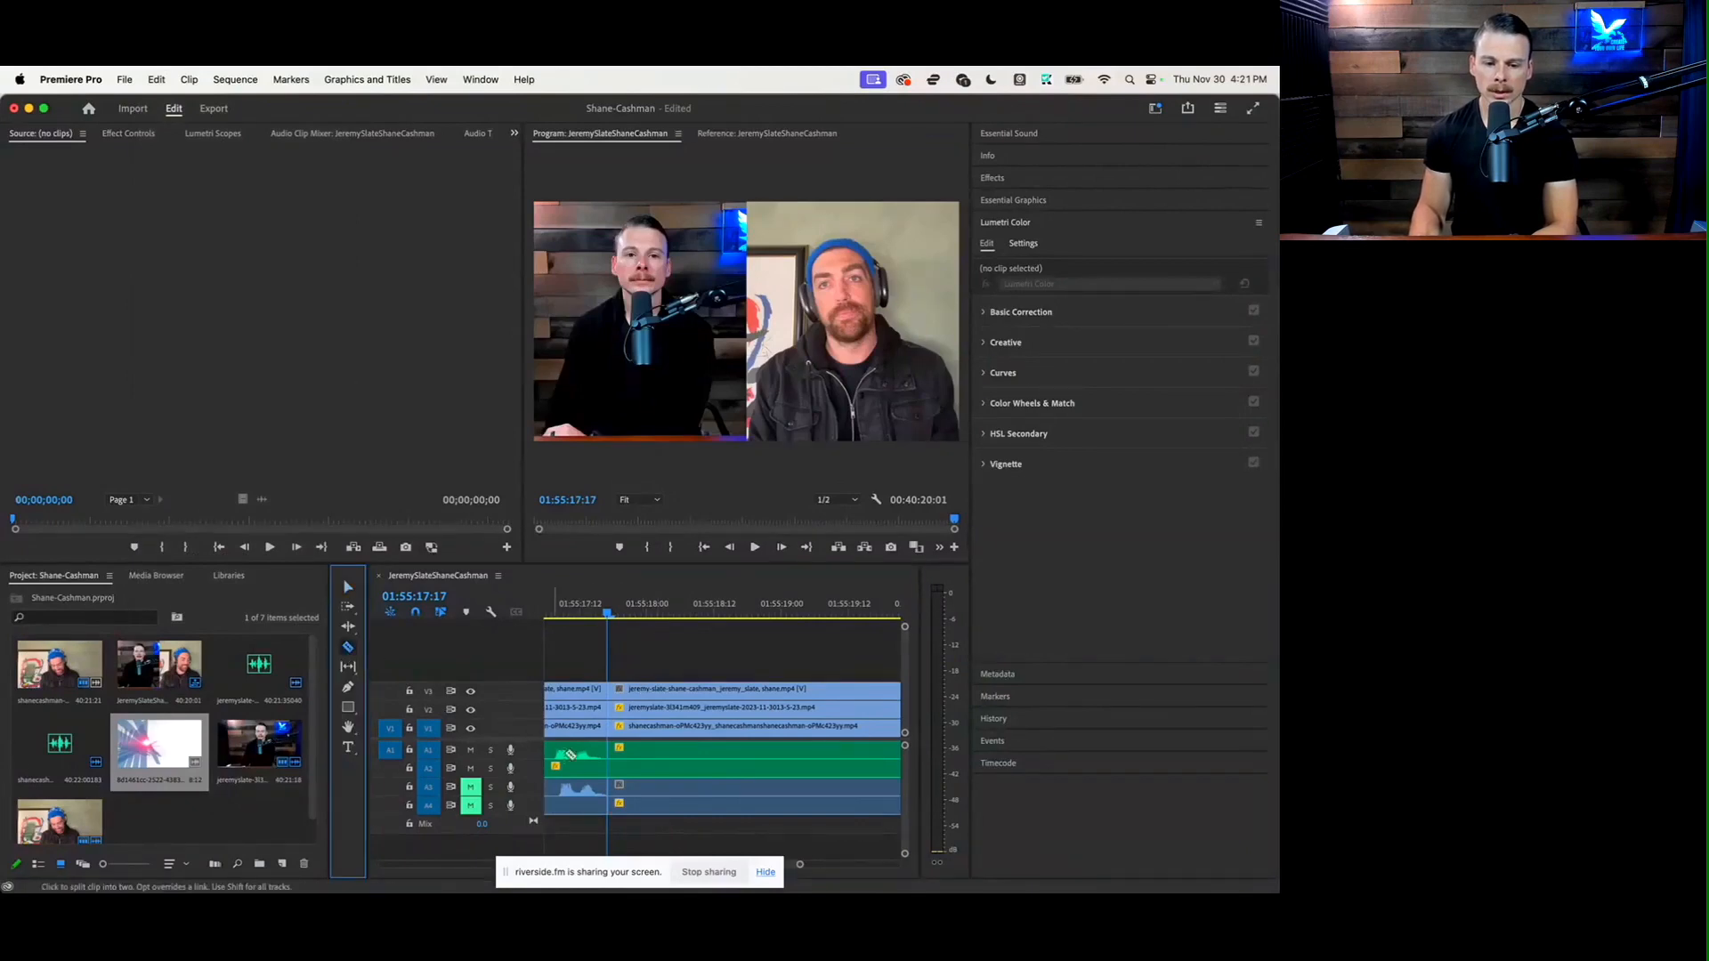
pyautogui.click(610, 772)
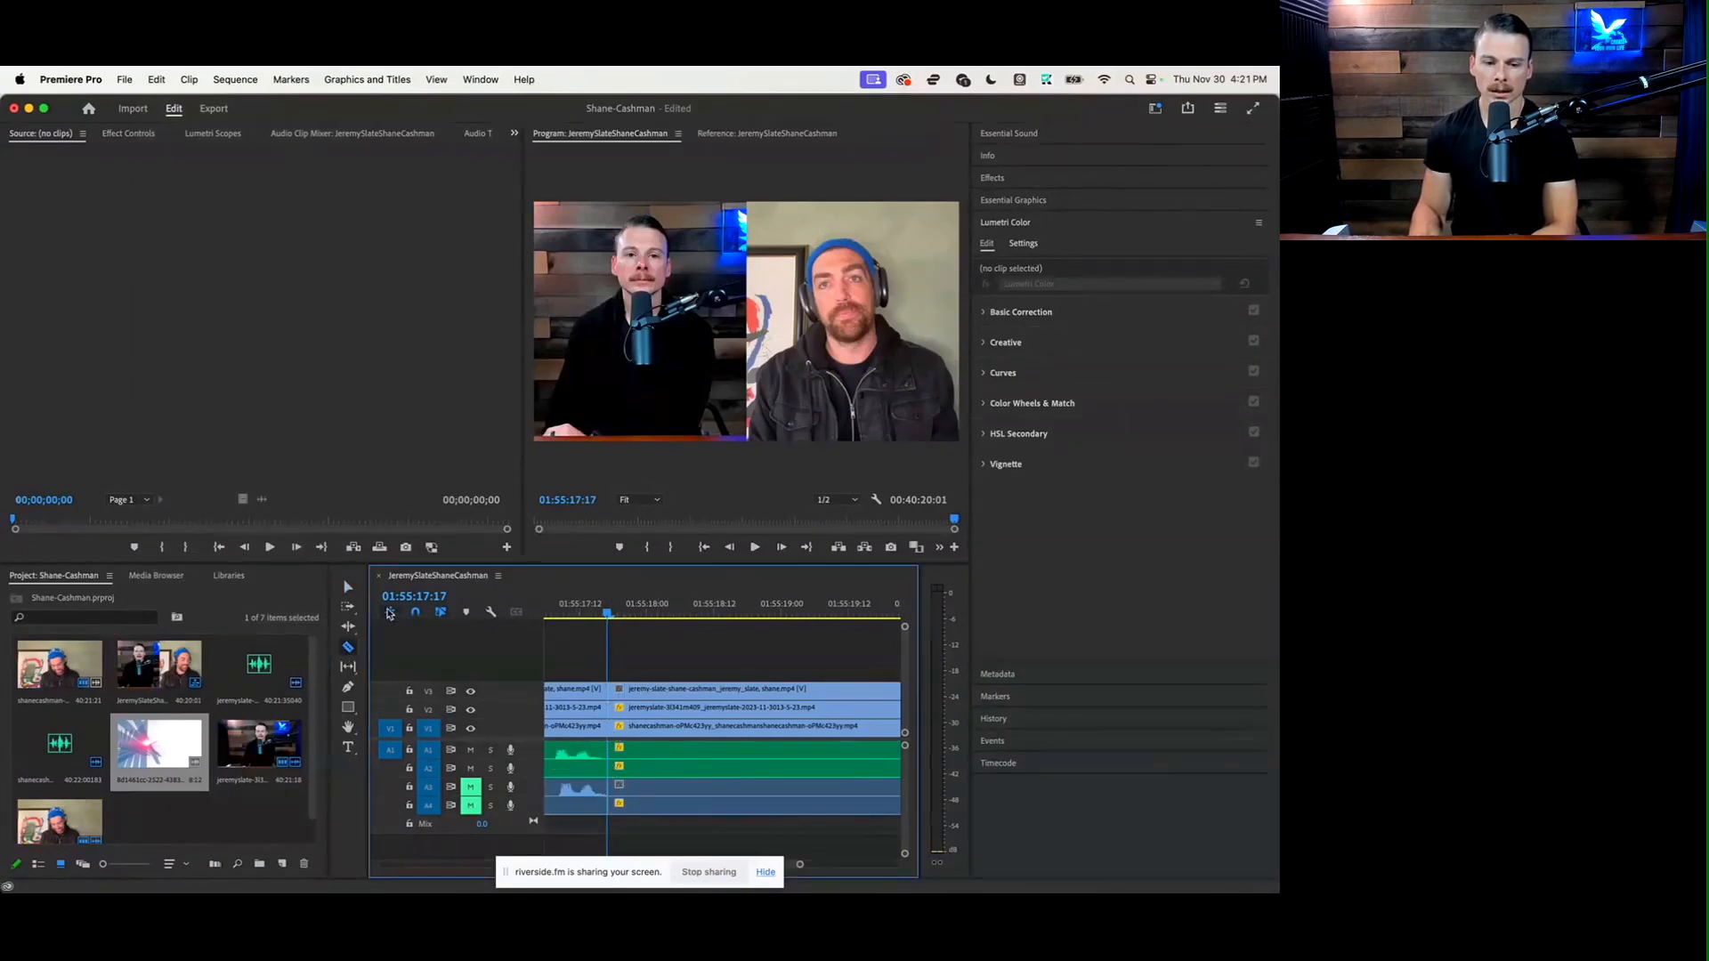
pyautogui.click(348, 588)
pyautogui.moveTo(669, 676); pyautogui.dragTo(696, 832)
pyautogui.press('Delete')
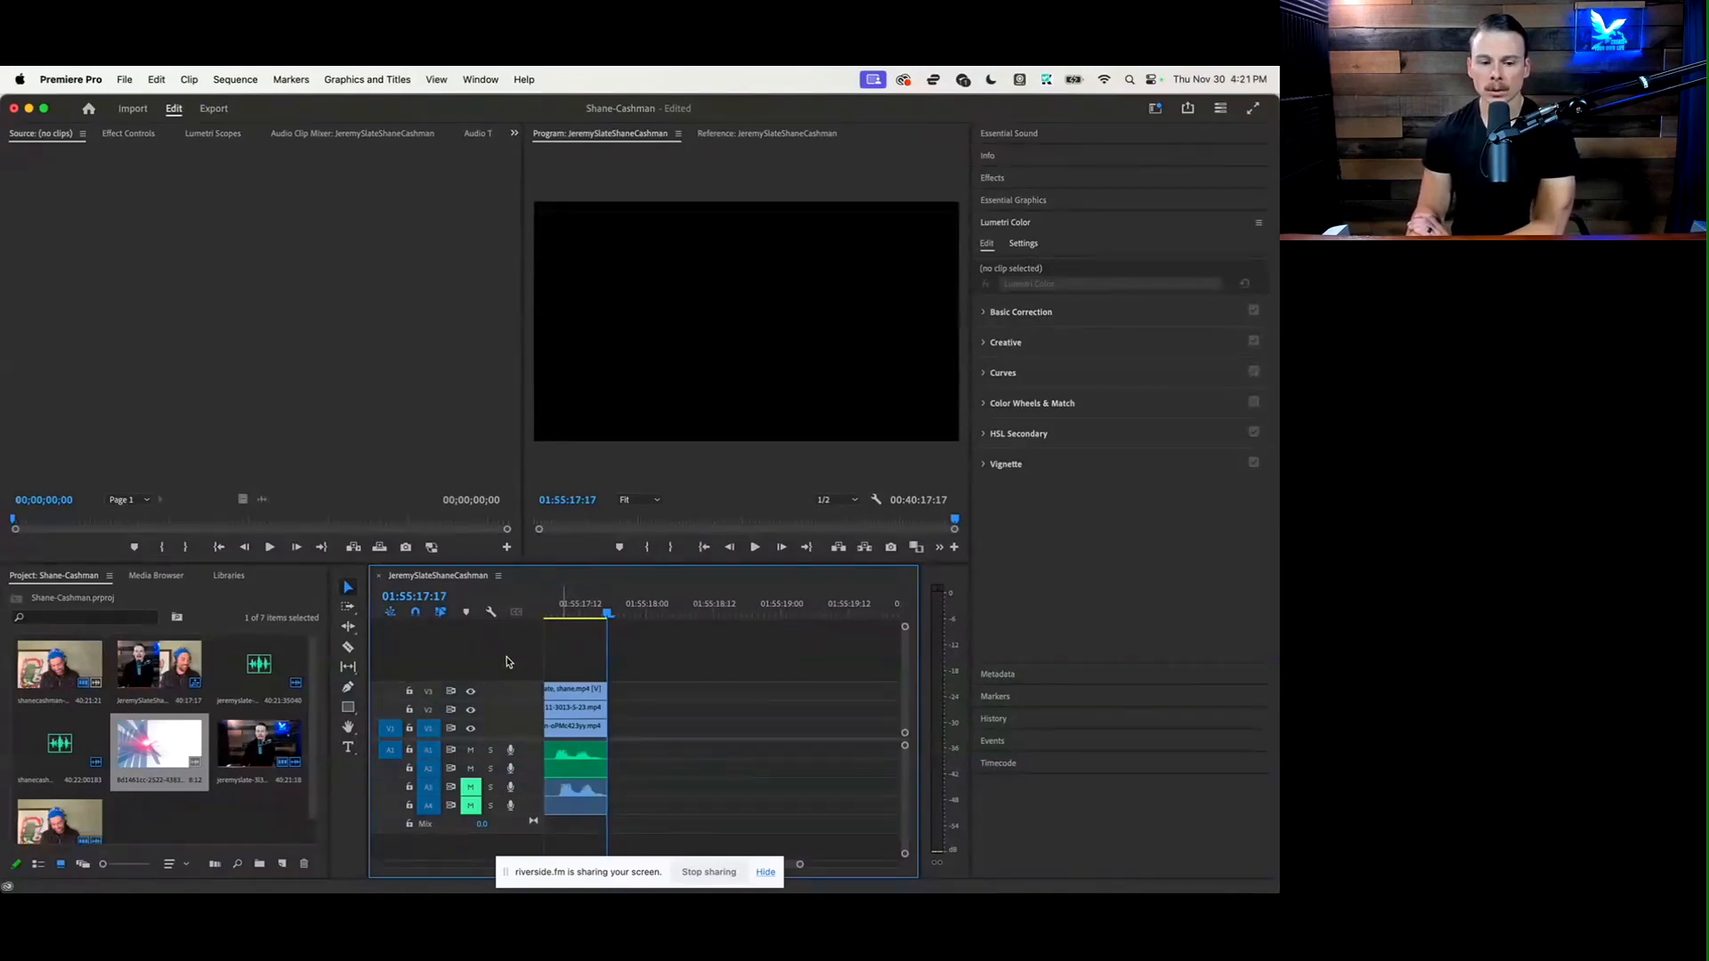
# Place the animated light-flare clip from the project on V4 at 01:55:17:17 and move its audio to A2
pyautogui.moveTo(160, 744); pyautogui.dragTo(614, 665)
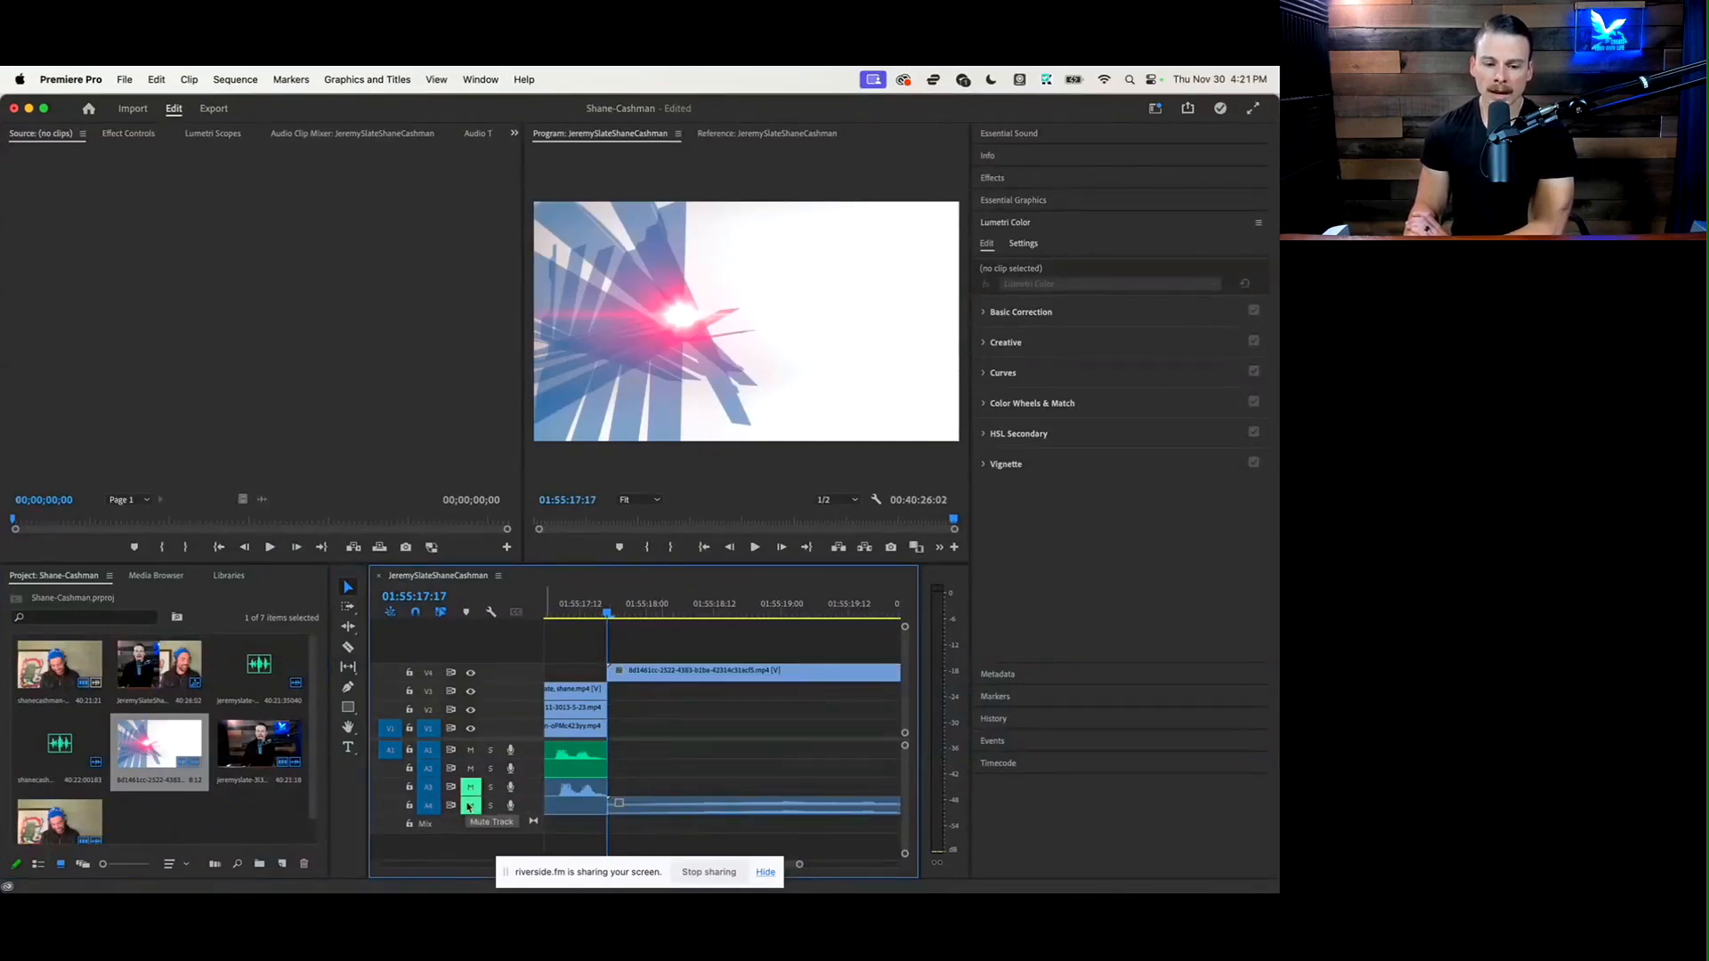
pyautogui.click(649, 811)
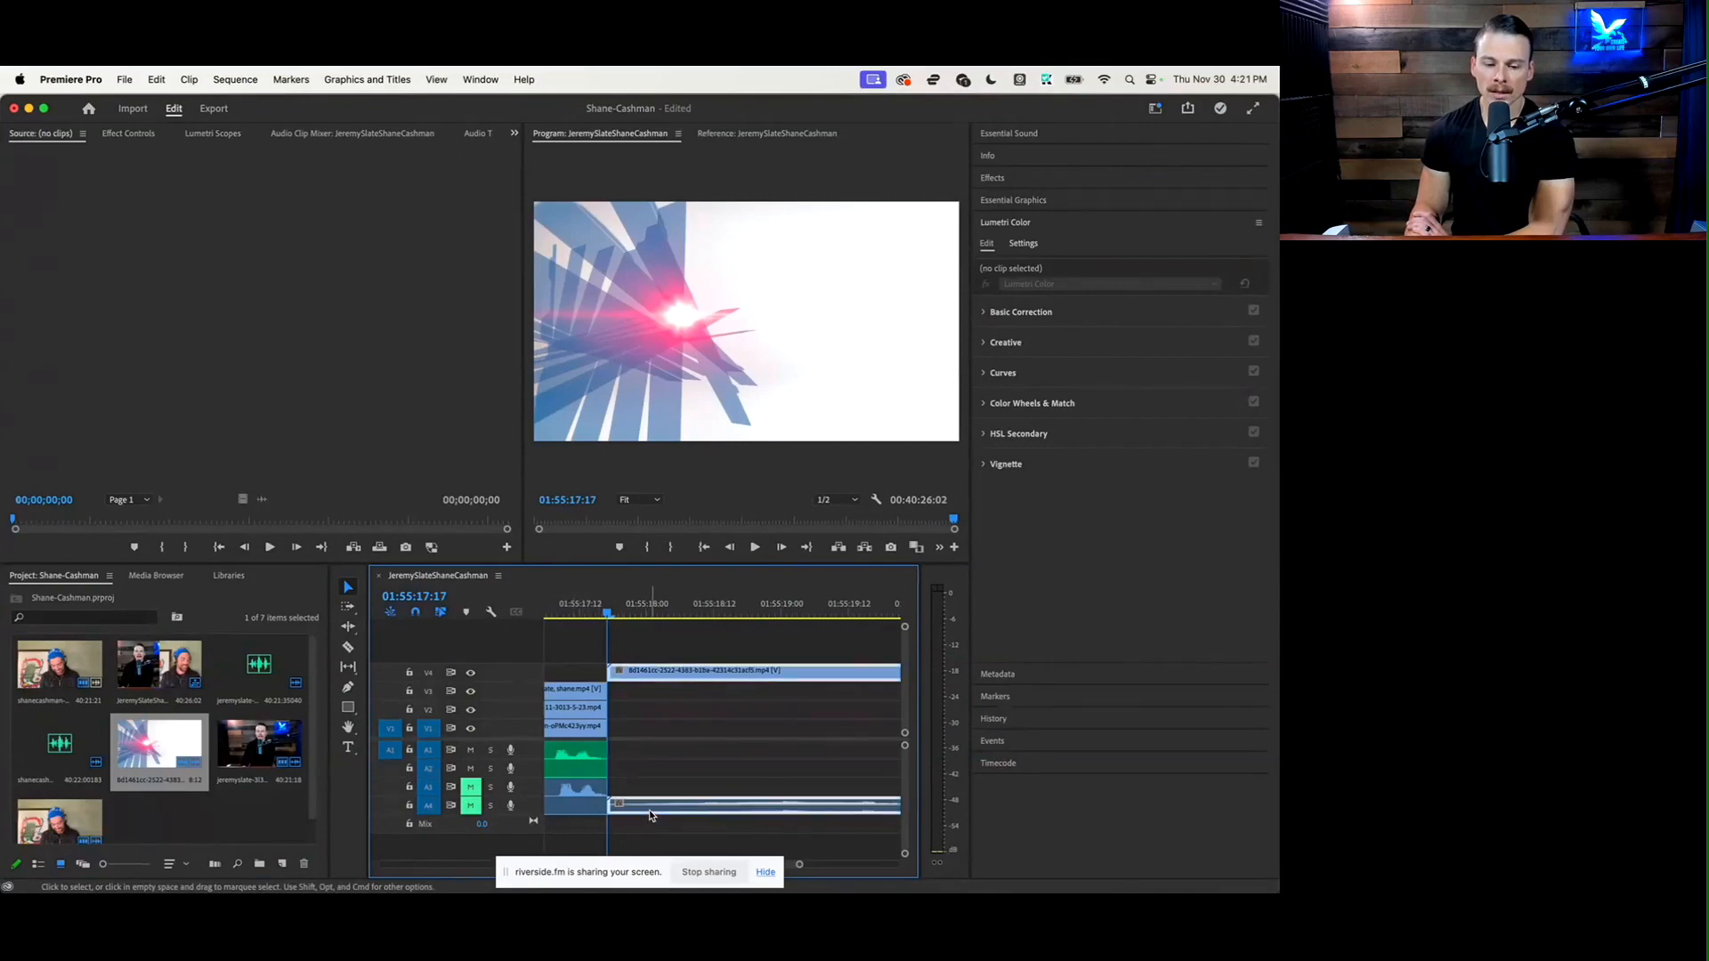
pyautogui.moveTo(651, 815); pyautogui.dragTo(641, 776)
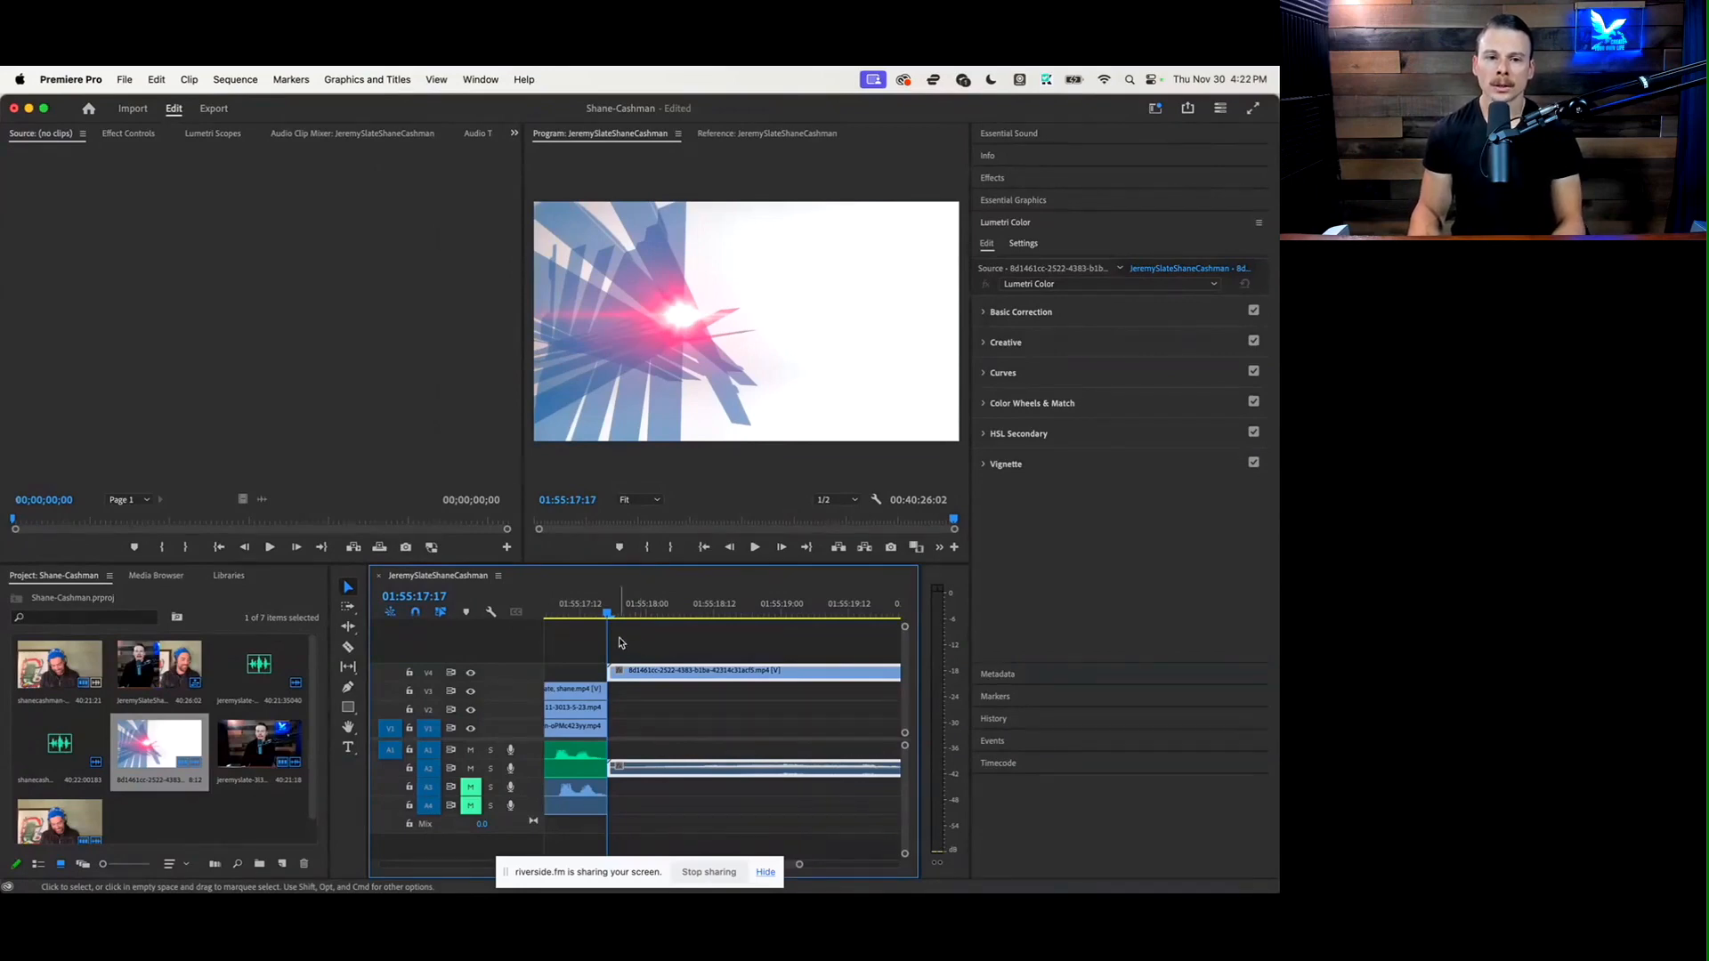
# Open the AutoPod Multi-Camera Editor extension and set its camera count to 3 Cameras
pyautogui.click(469, 79)
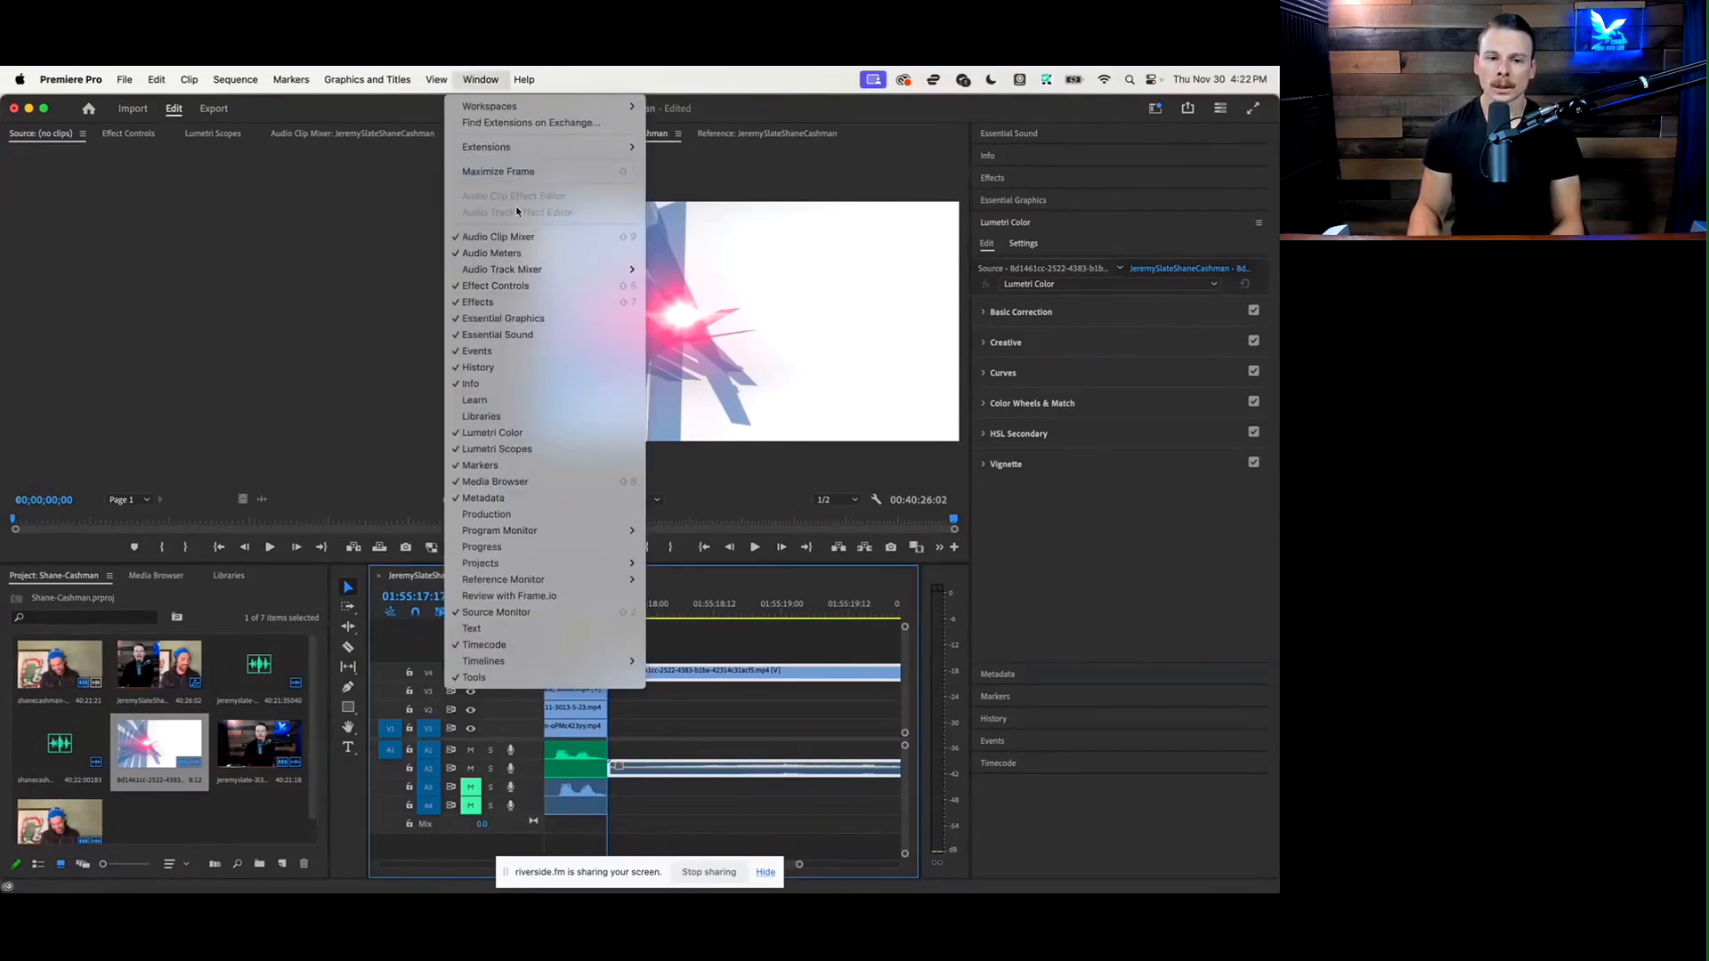
pyautogui.moveTo(524, 154)
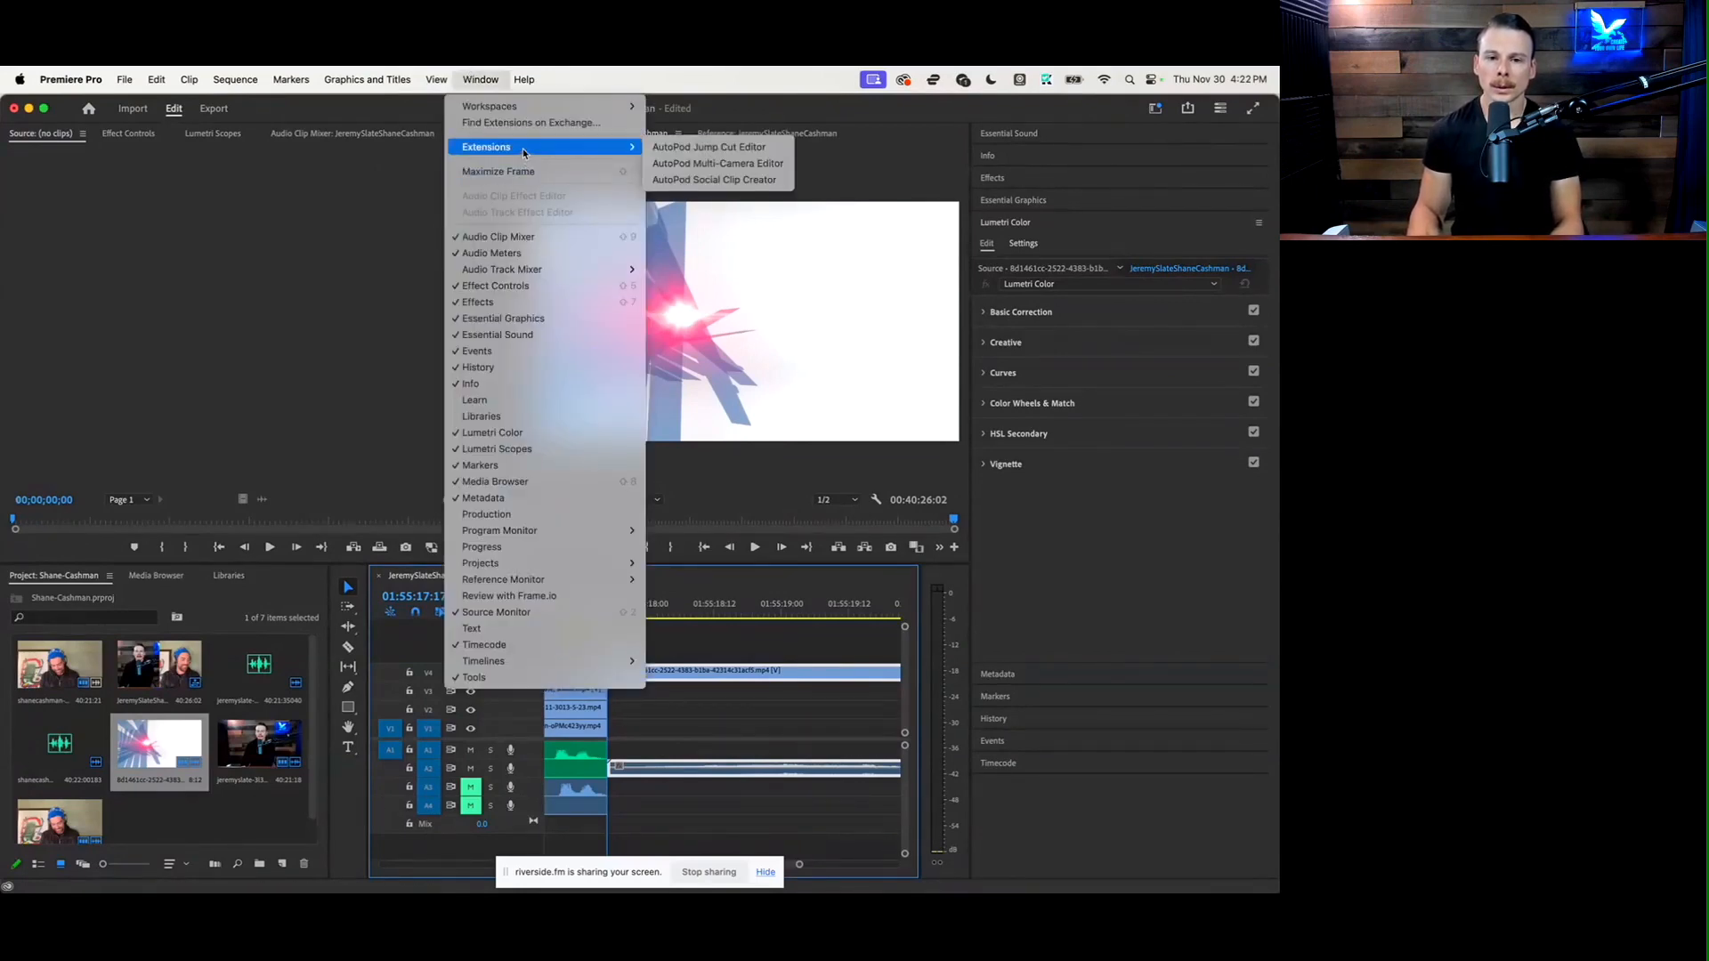
pyautogui.click(777, 165)
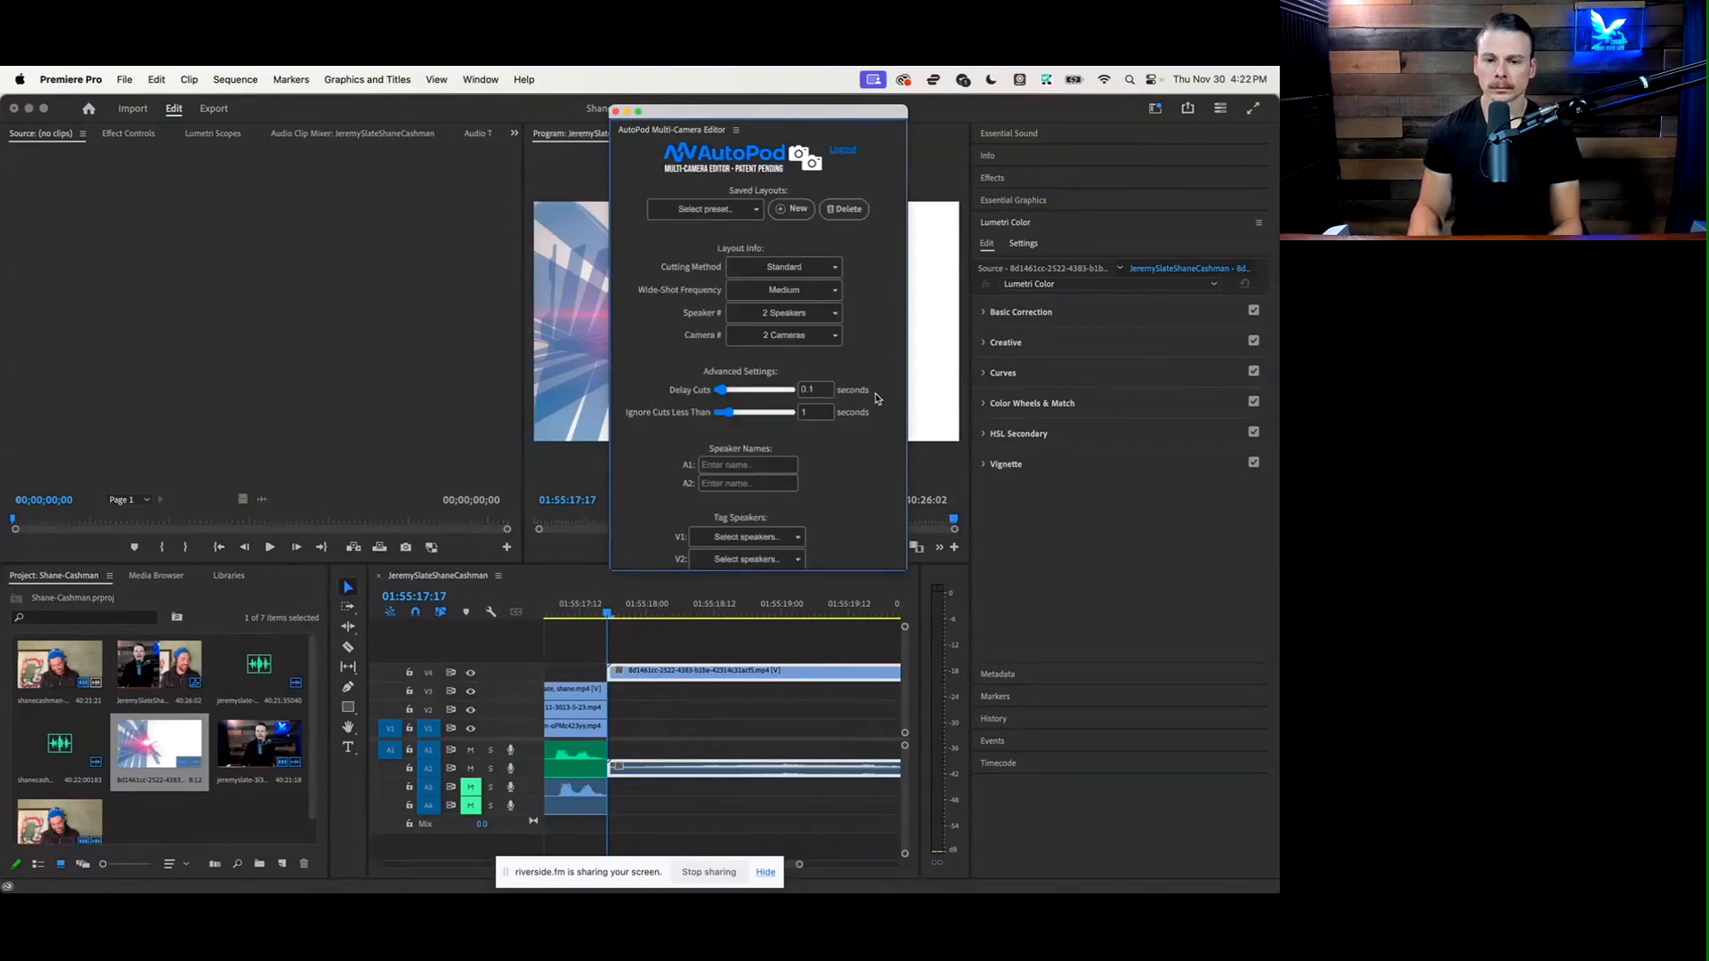
pyautogui.click(798, 337)
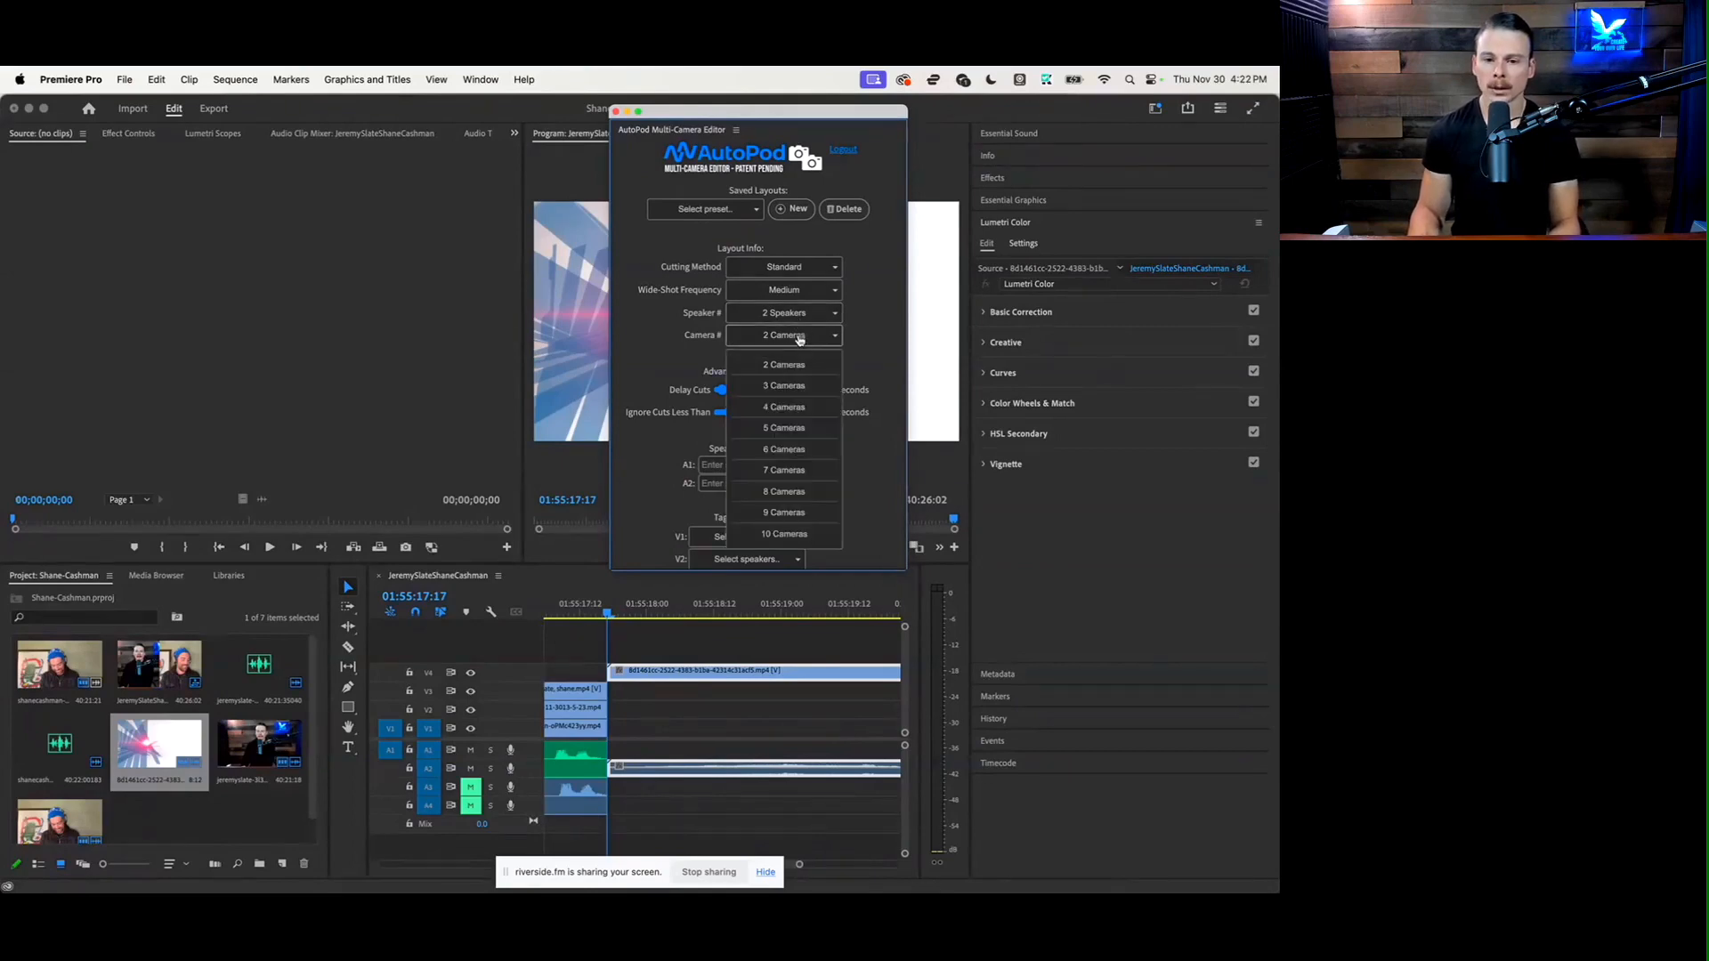
pyautogui.click(805, 388)
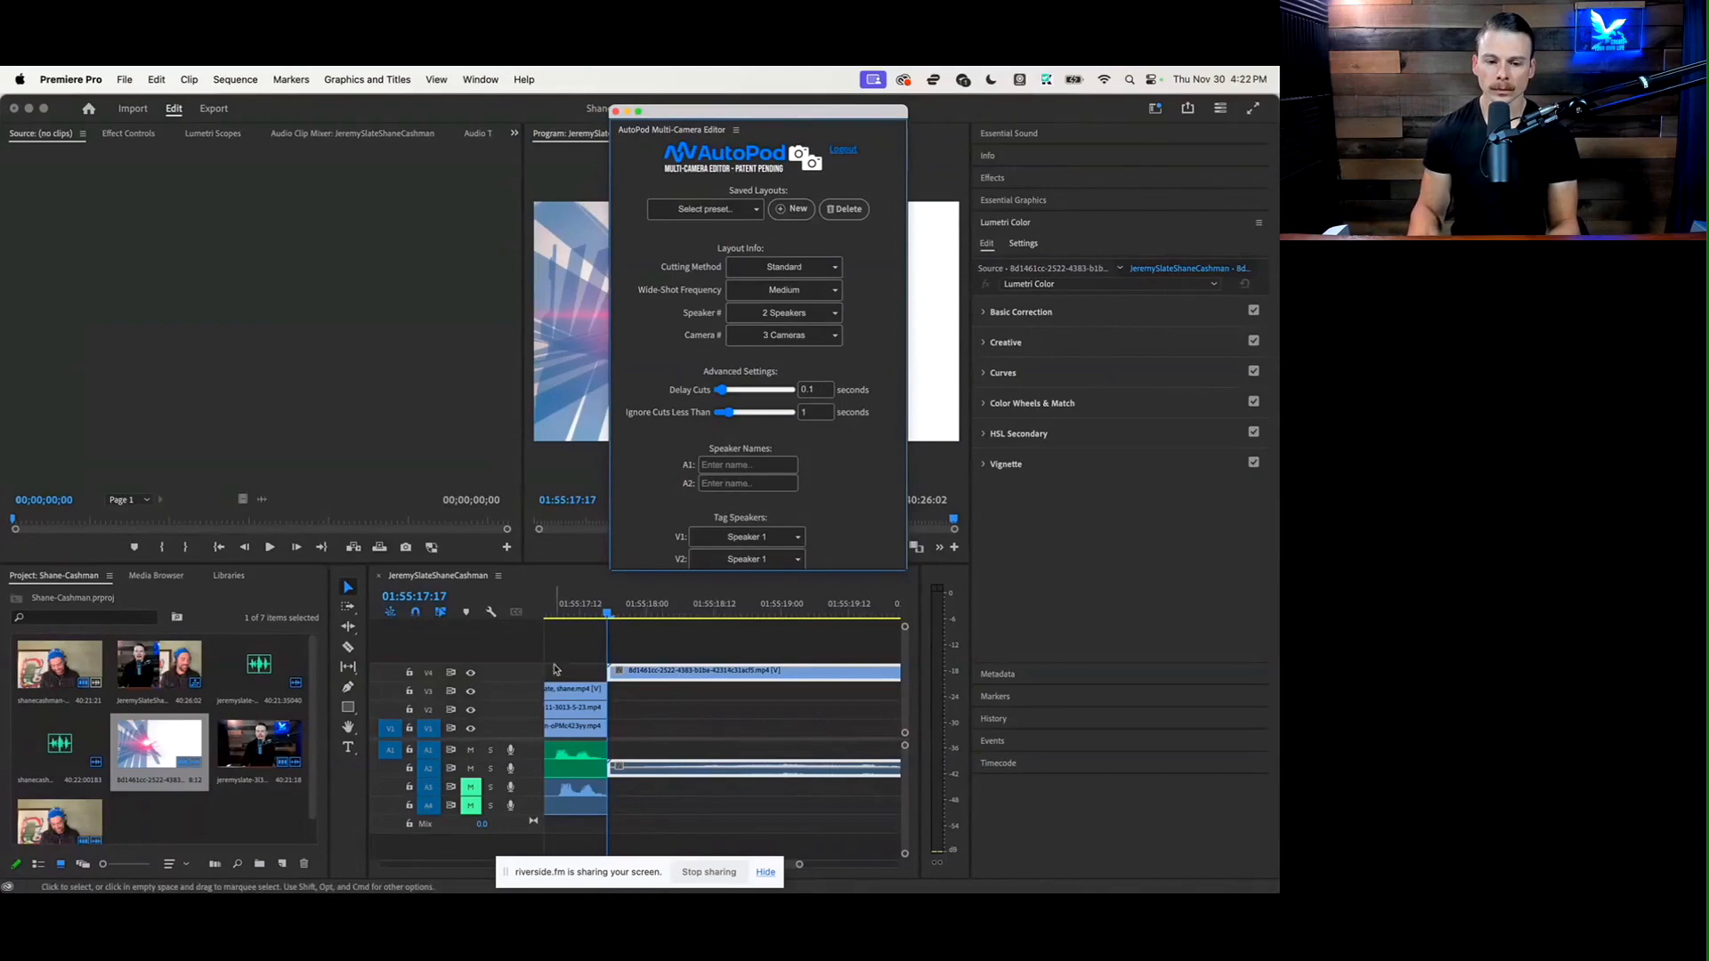
# Check which speaker's clips are on the tracks at the sequence start, and enter the matching speaker first names for A1 and A2
pyautogui.click(574, 621)
pyautogui.click(574, 617)
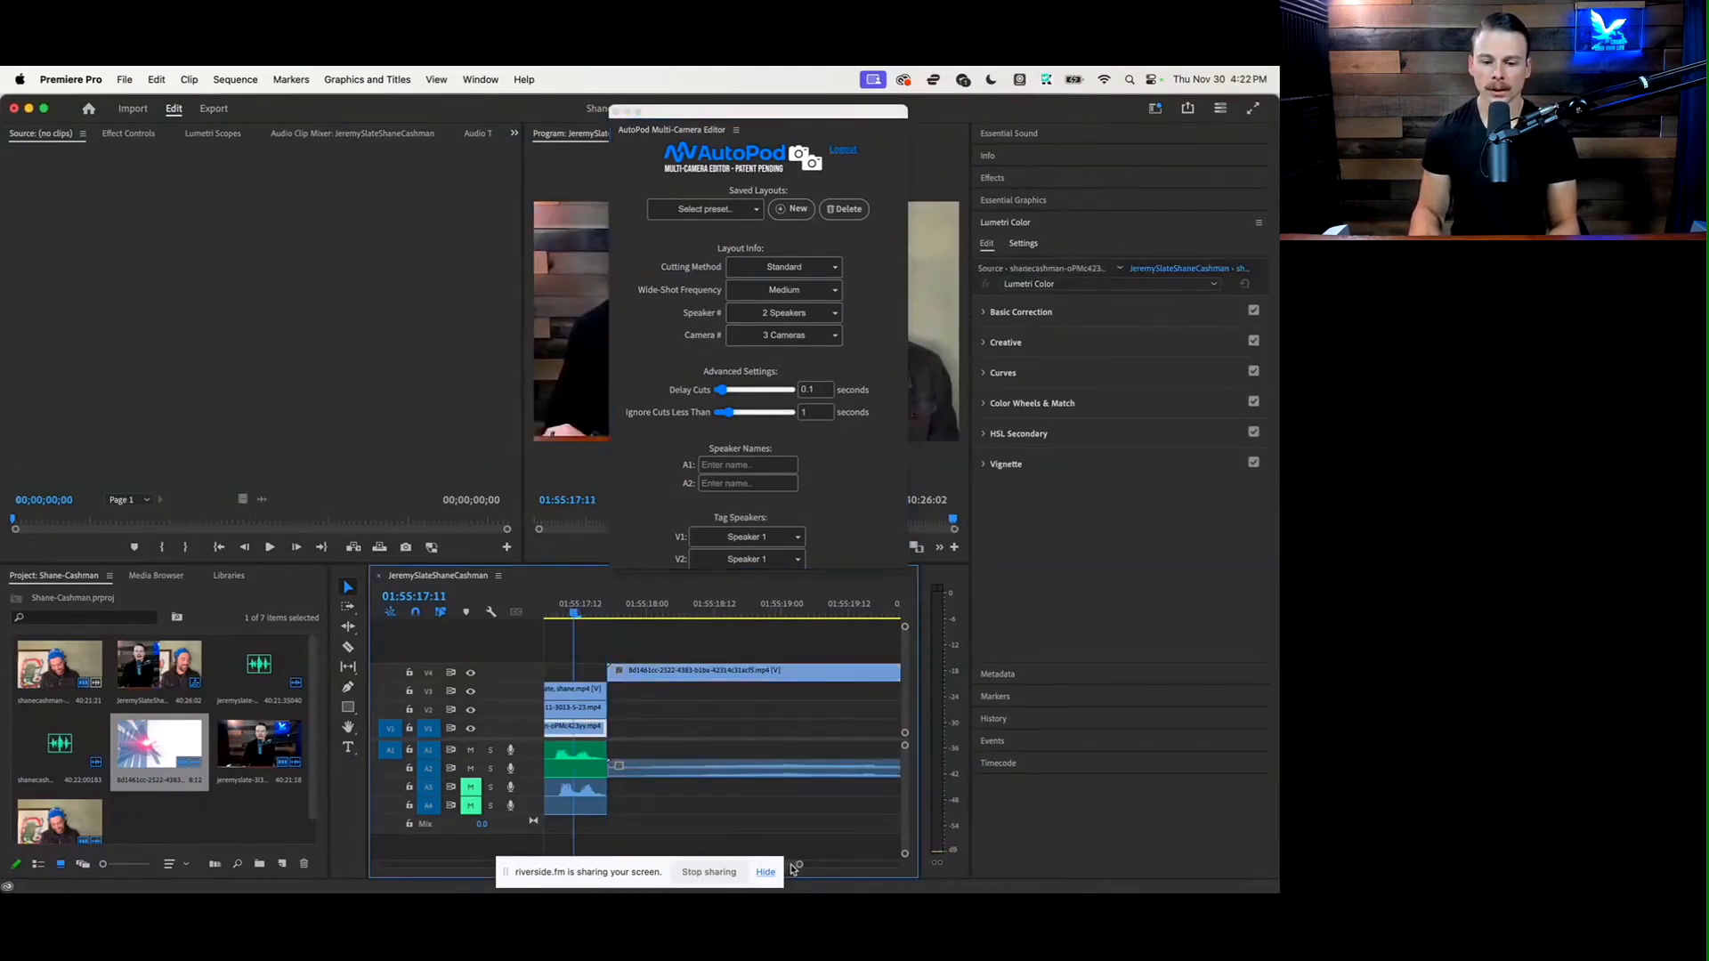
pyautogui.moveTo(792, 867); pyautogui.dragTo(380, 866)
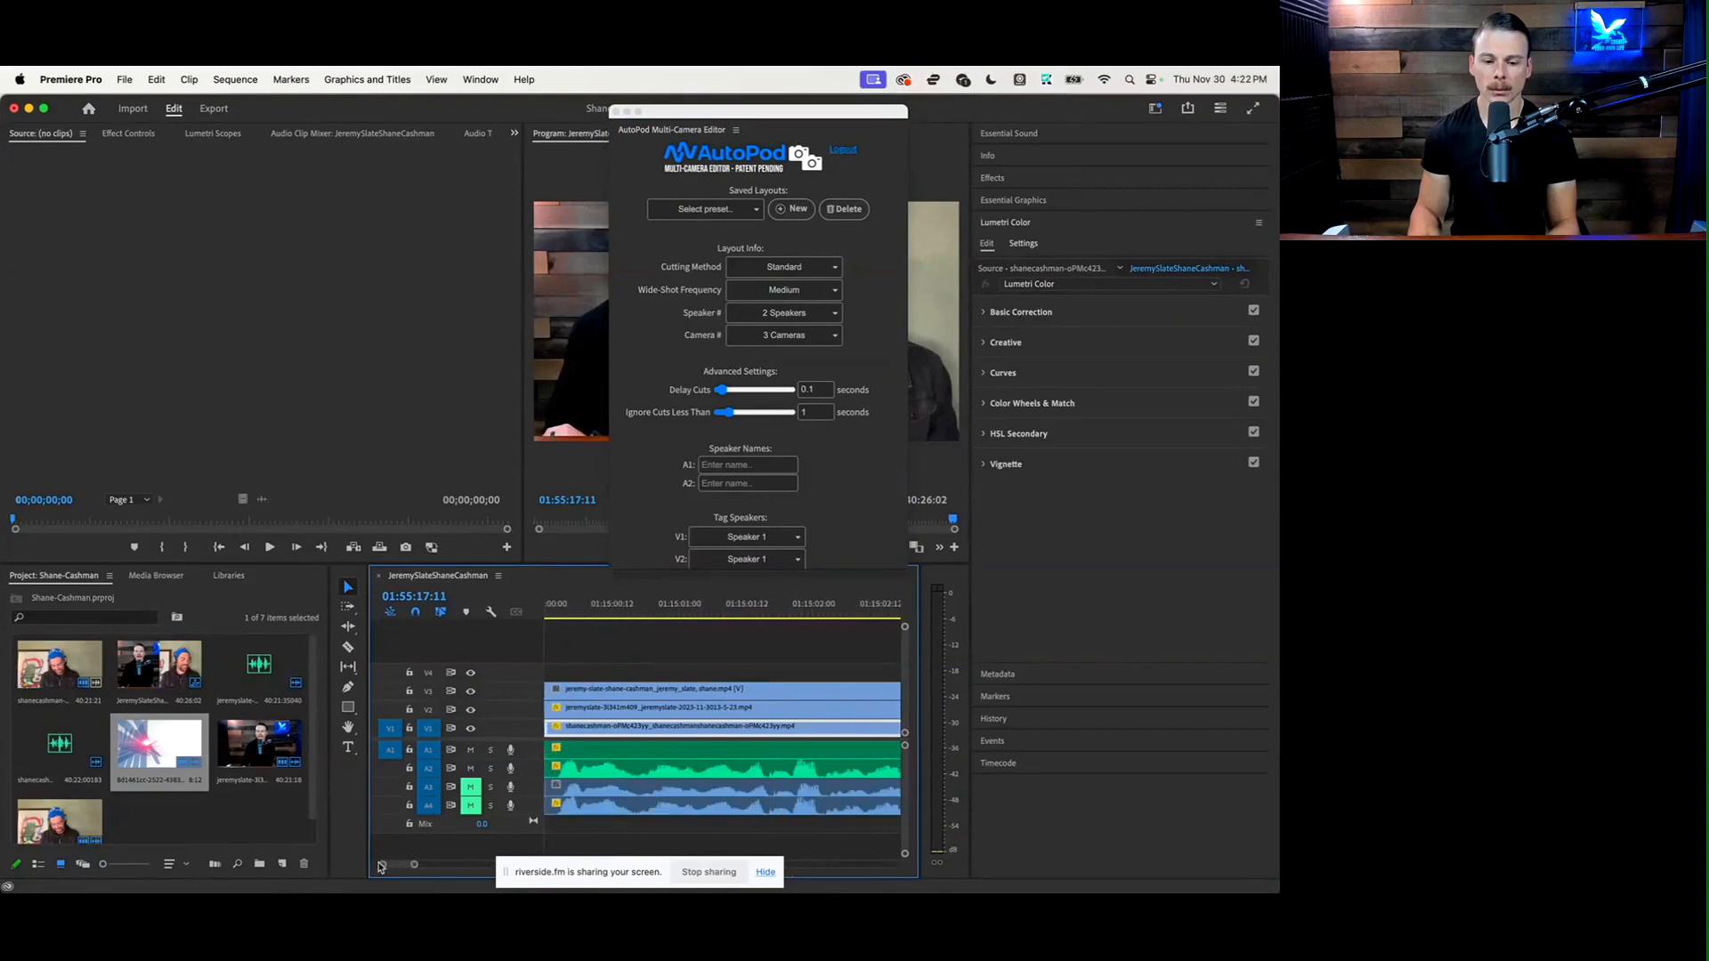
pyautogui.click(590, 695)
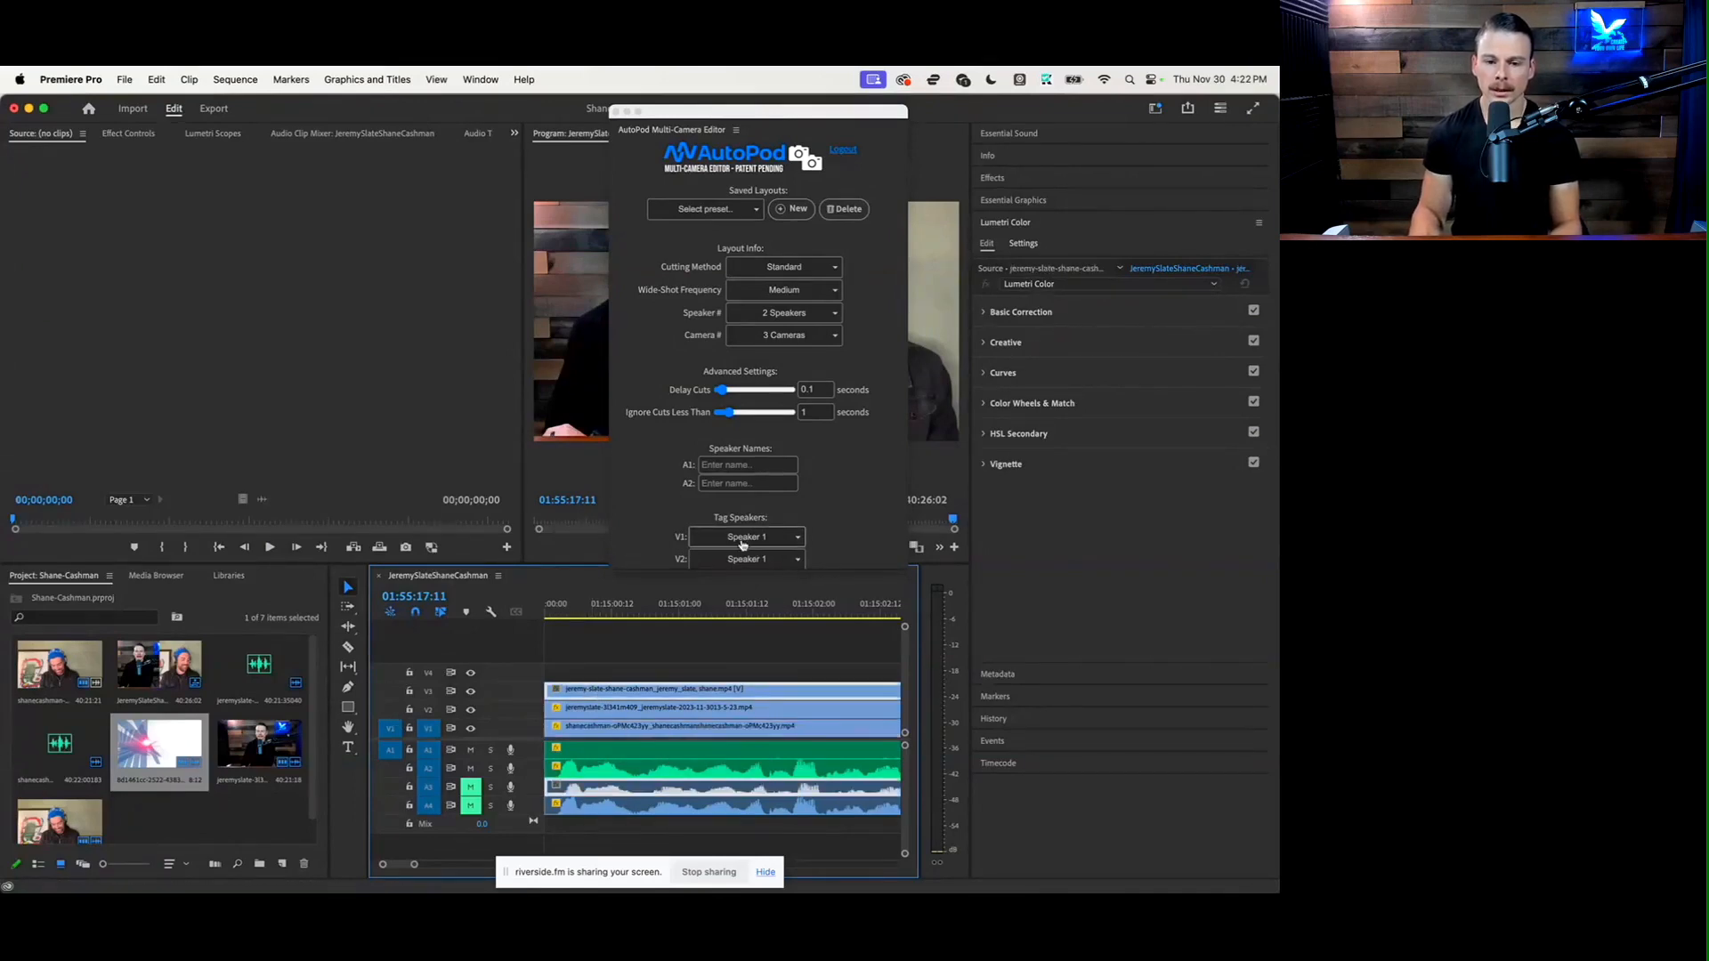
pyautogui.scroll(-3, 743, 545)
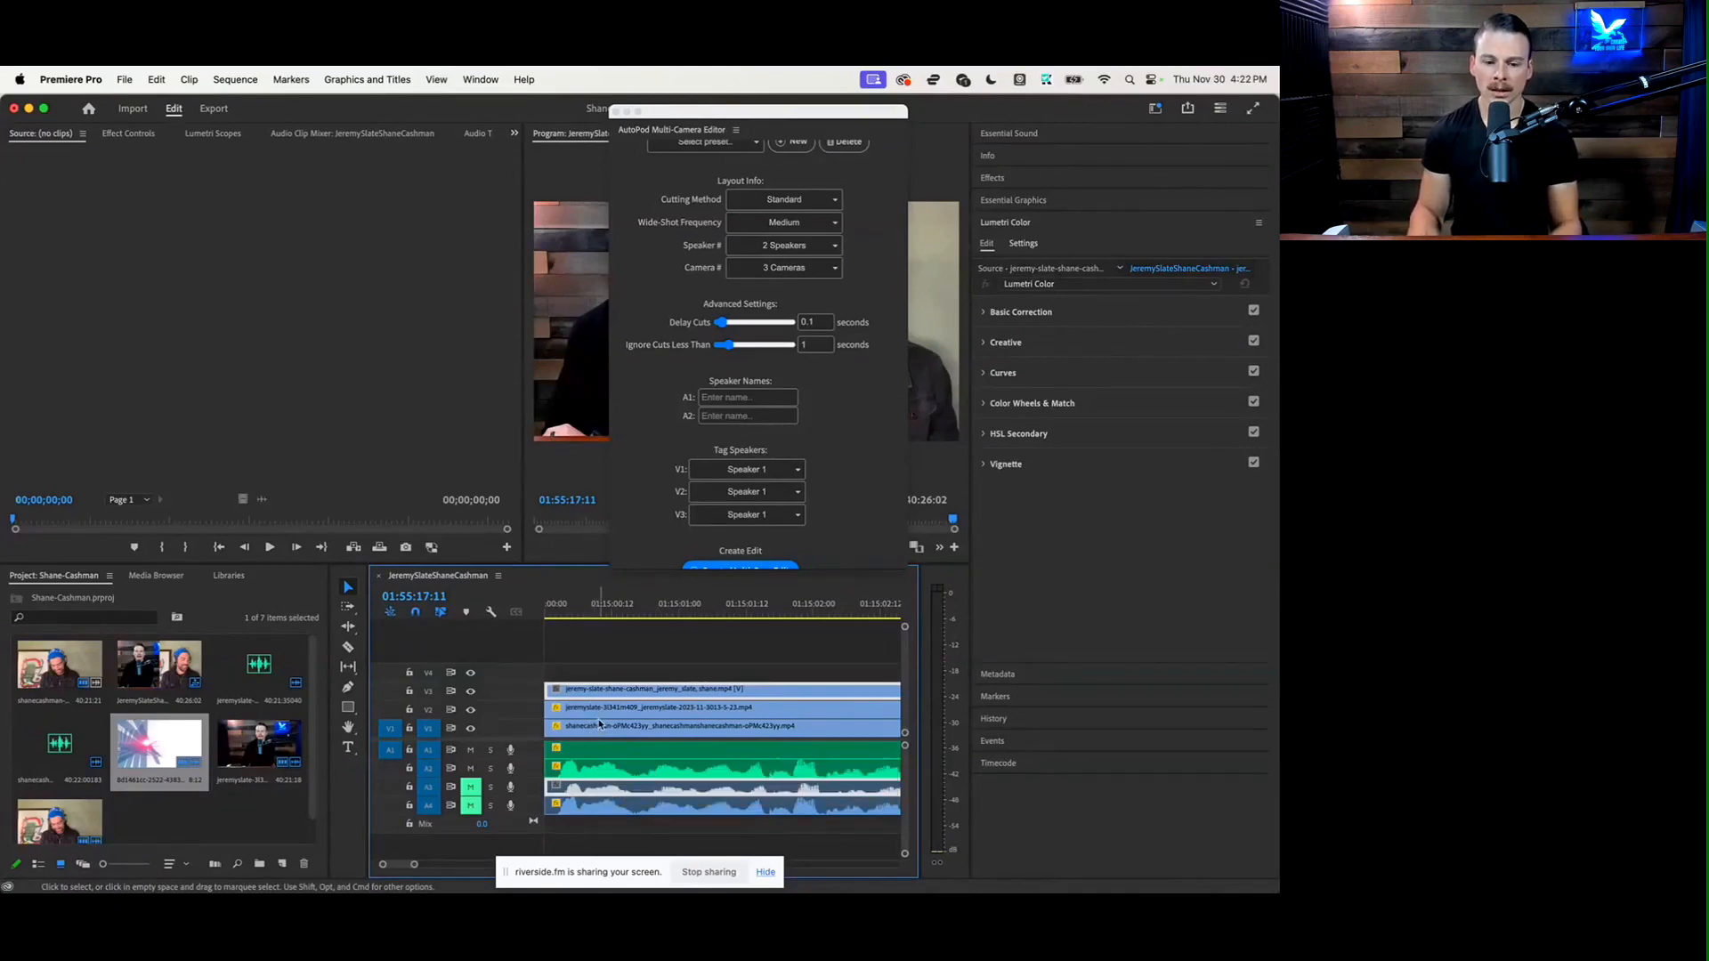
pyautogui.click(730, 398)
pyautogui.write('Shane')
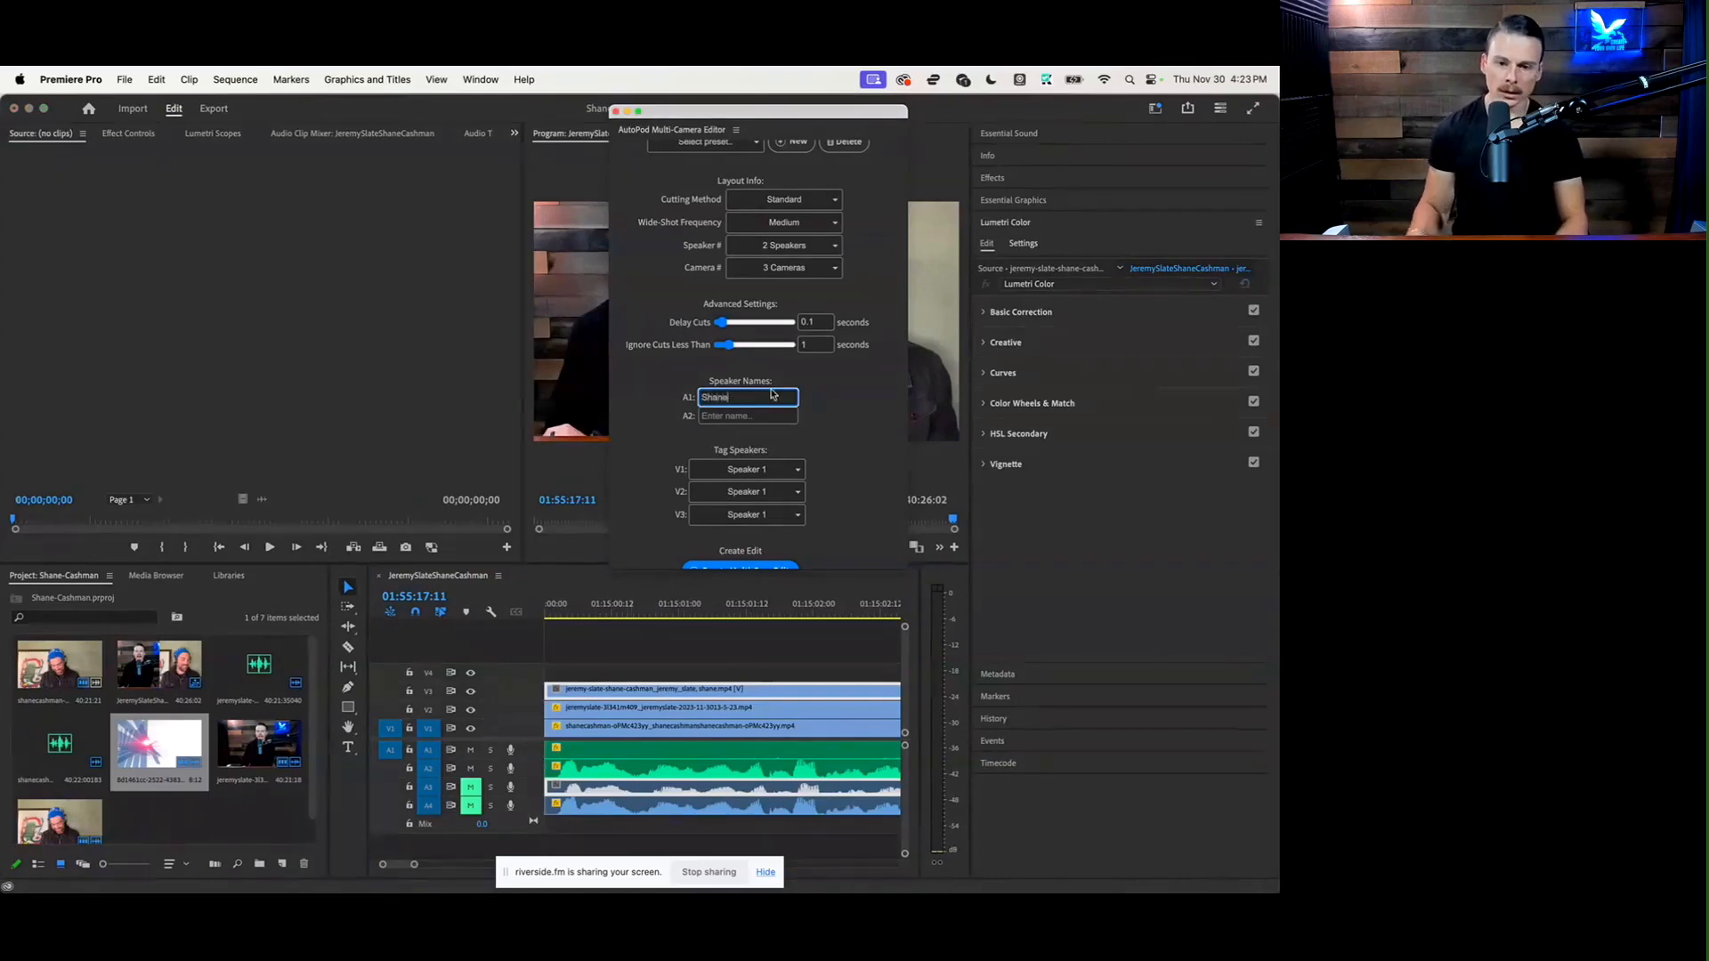
pyautogui.click(716, 413)
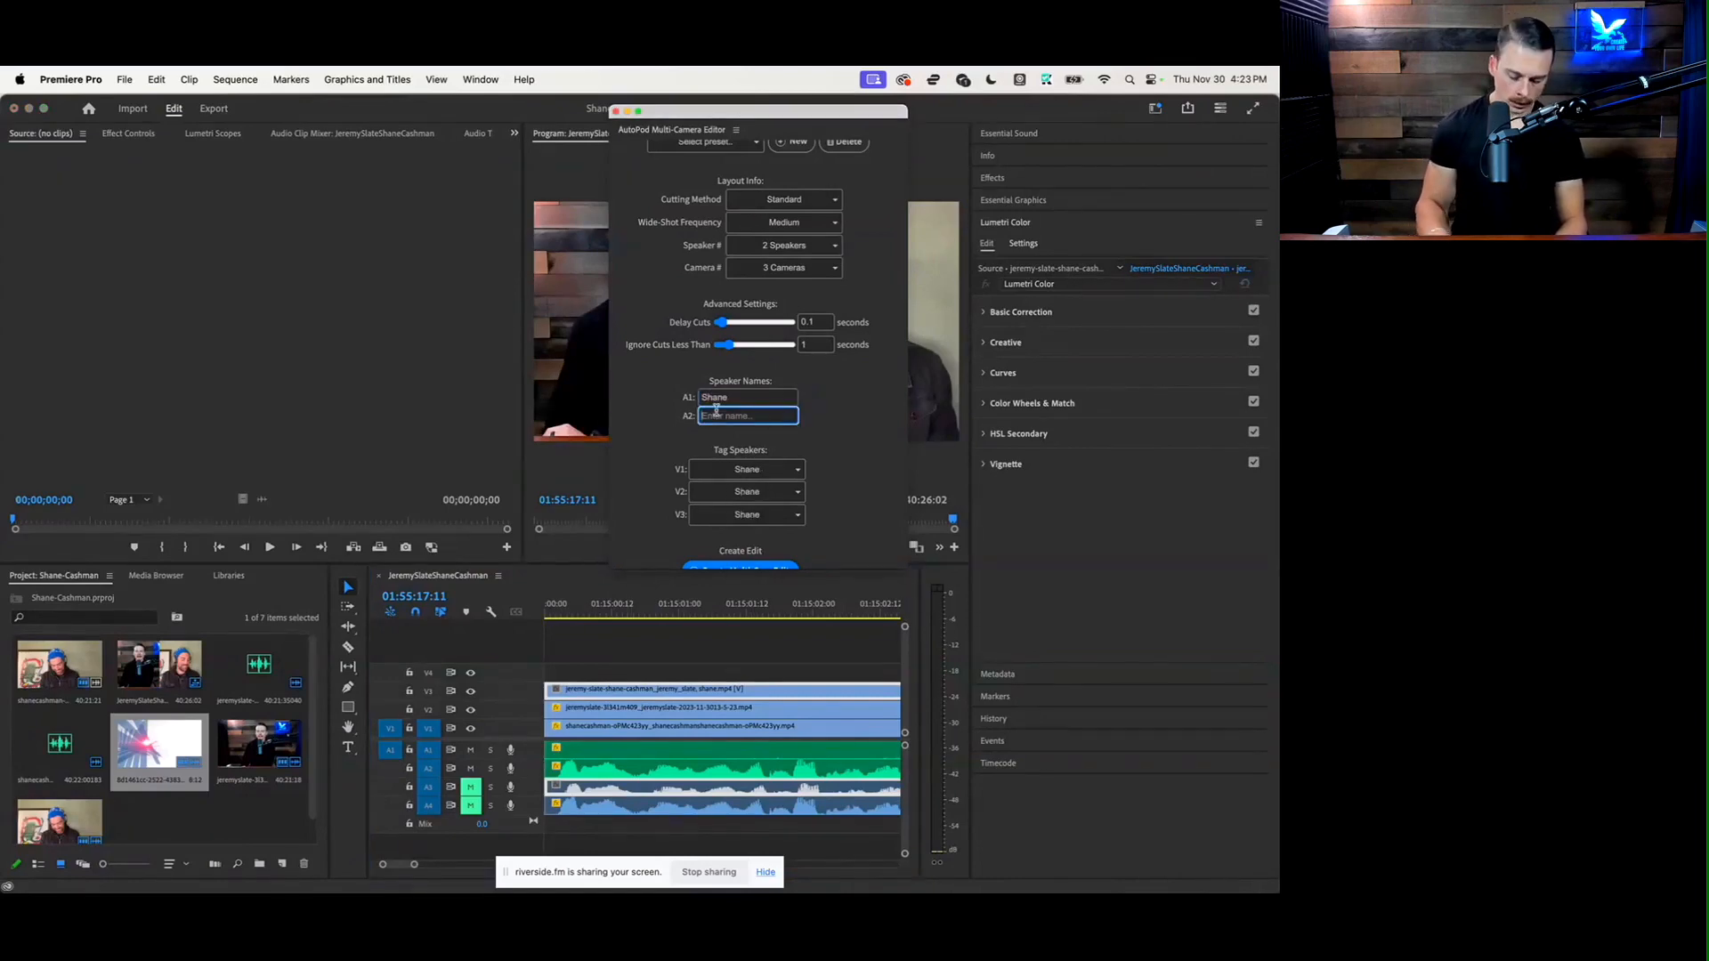
pyautogui.write('Jeremy')
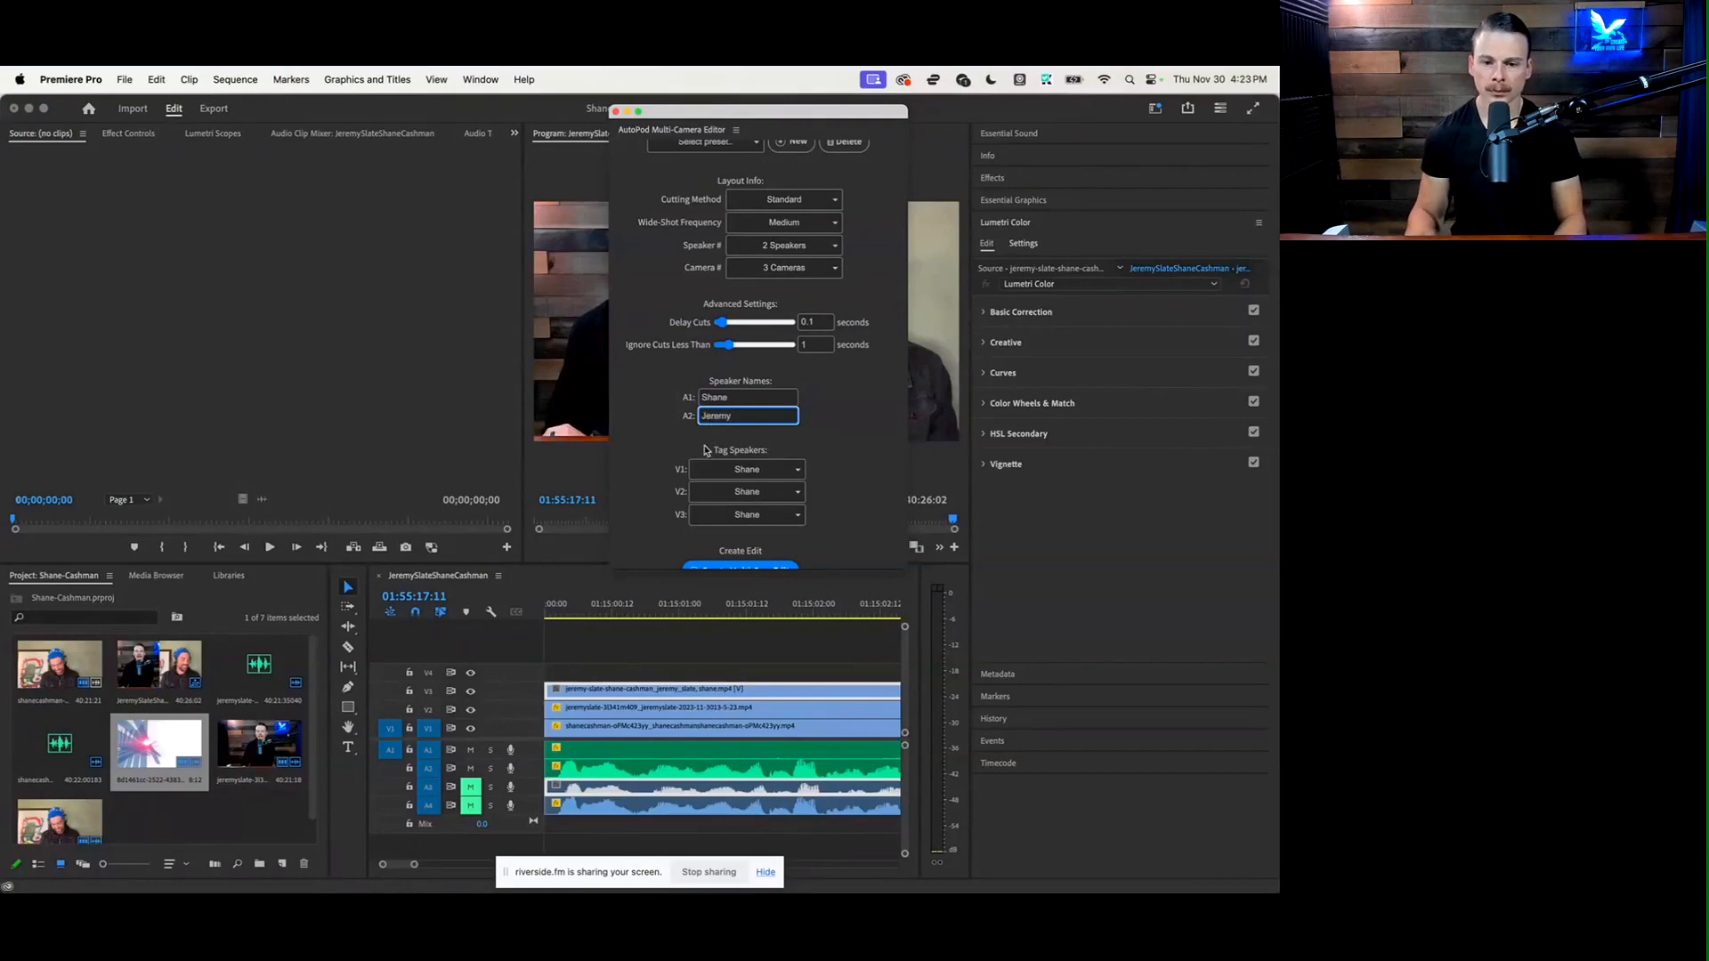
# Tag camera track V2 with the A2 speaker and camera track V3 with All Speakers
pyautogui.click(747, 514)
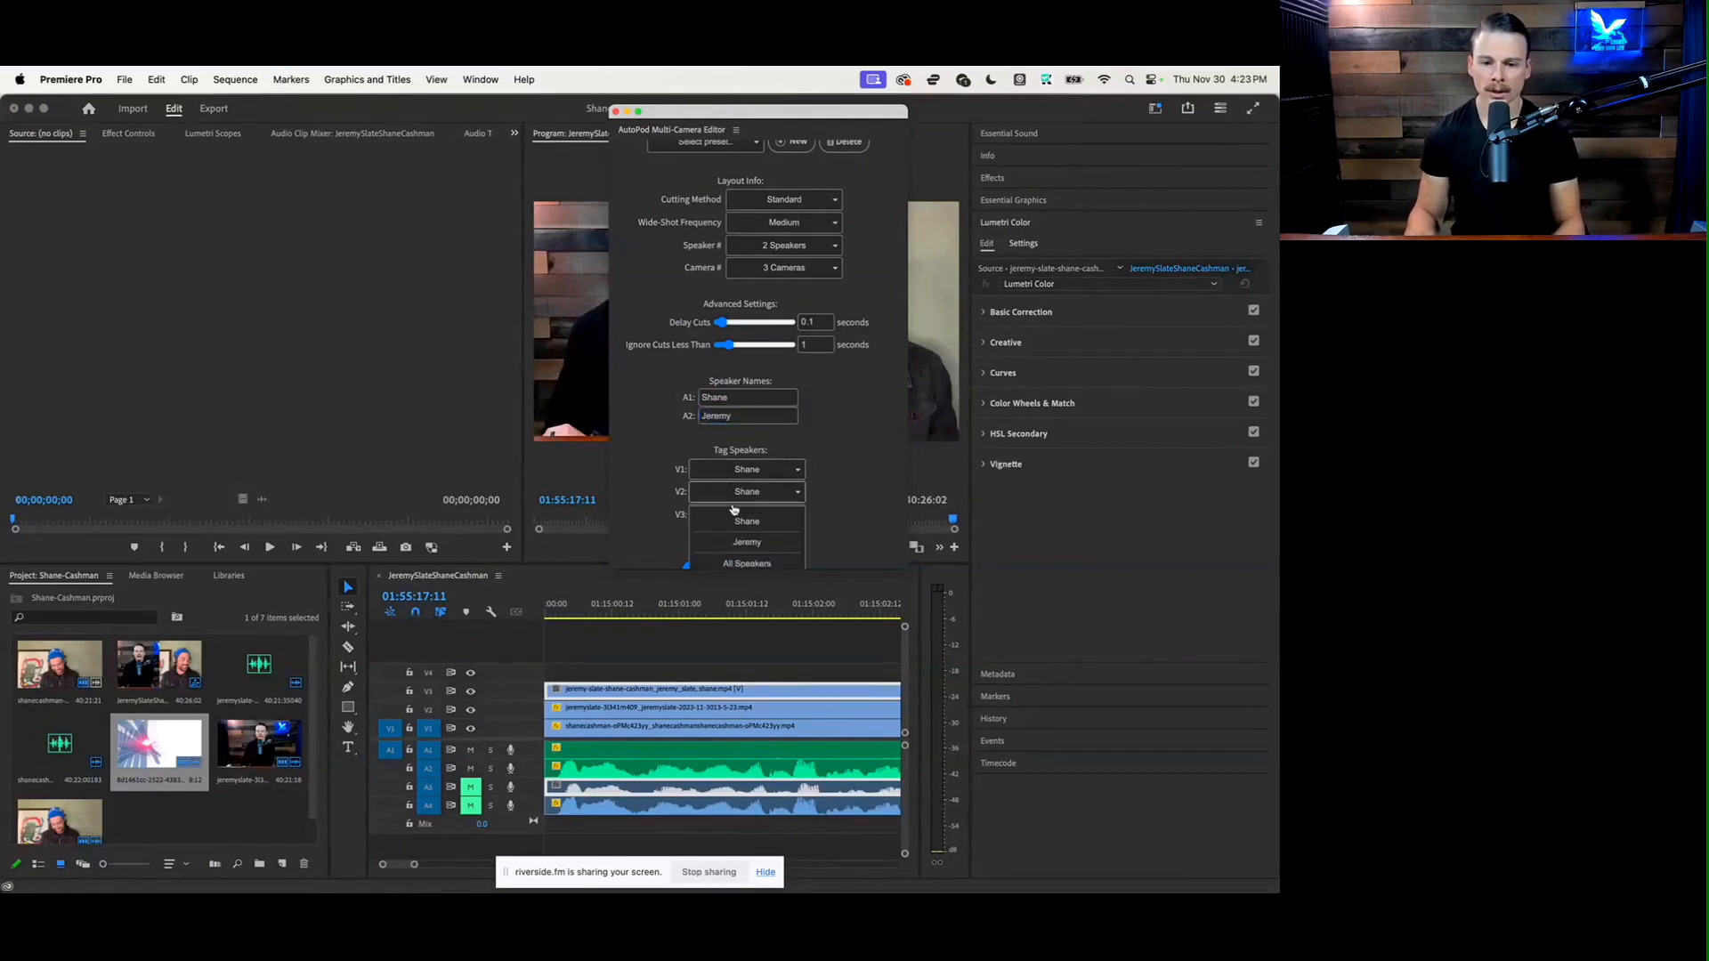
pyautogui.click(746, 542)
pyautogui.click(745, 516)
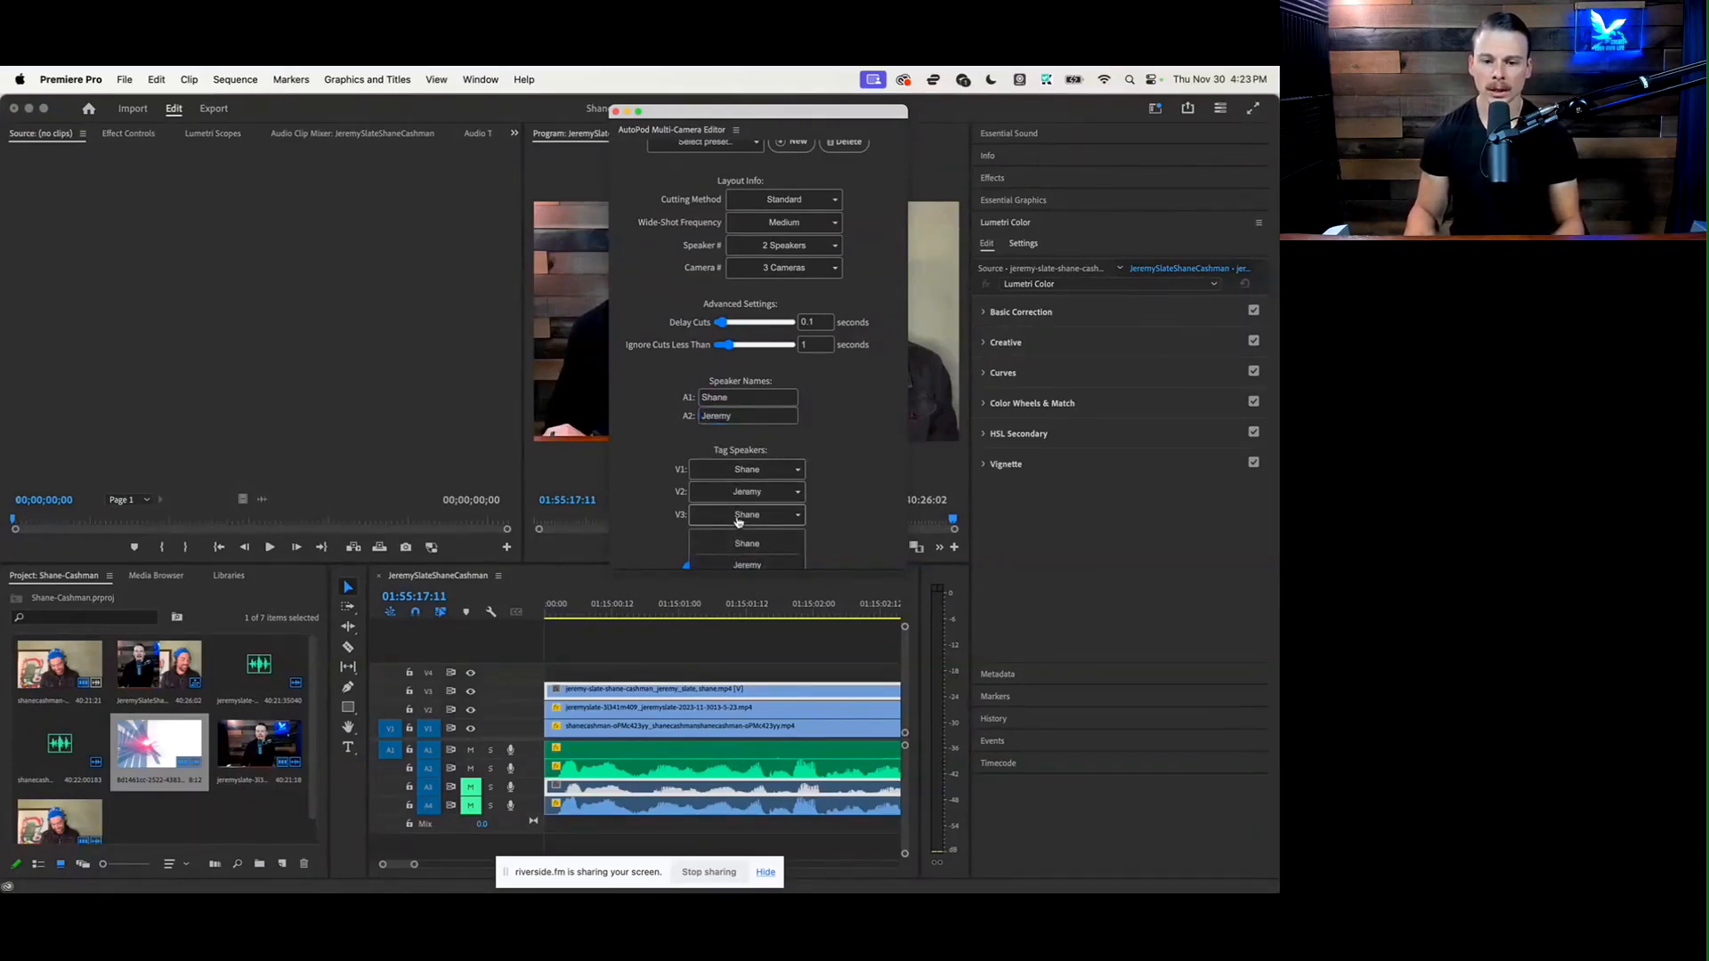
pyautogui.scroll(-2, 743, 530)
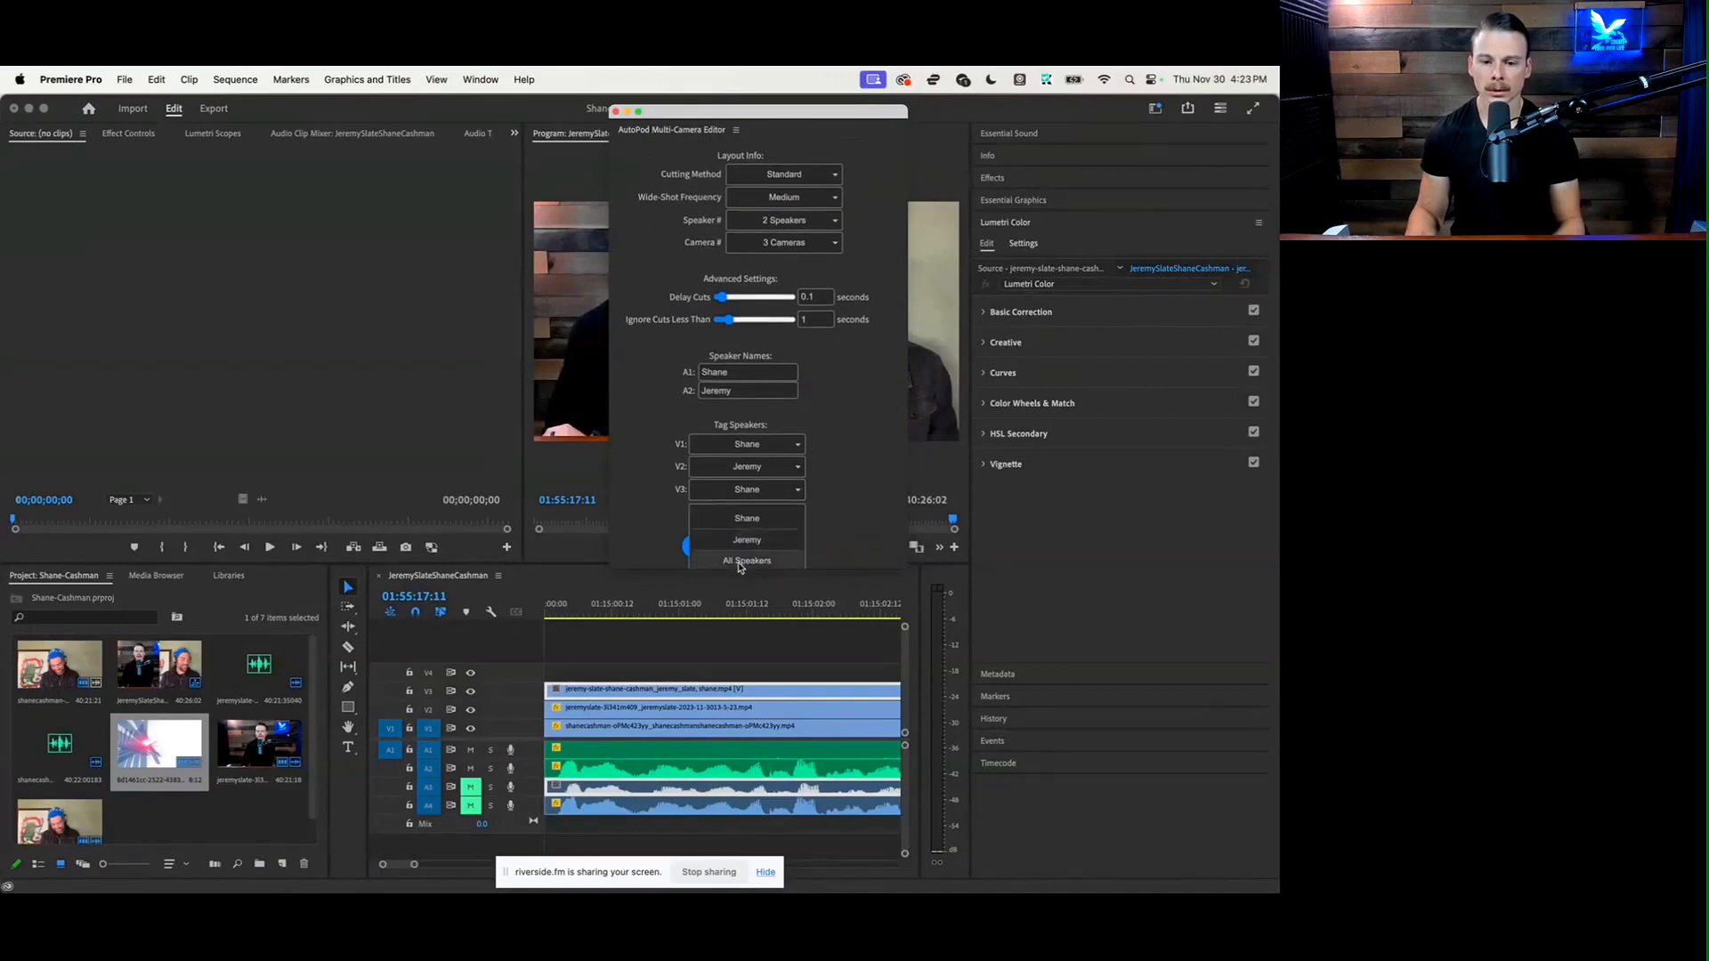
pyautogui.click(743, 564)
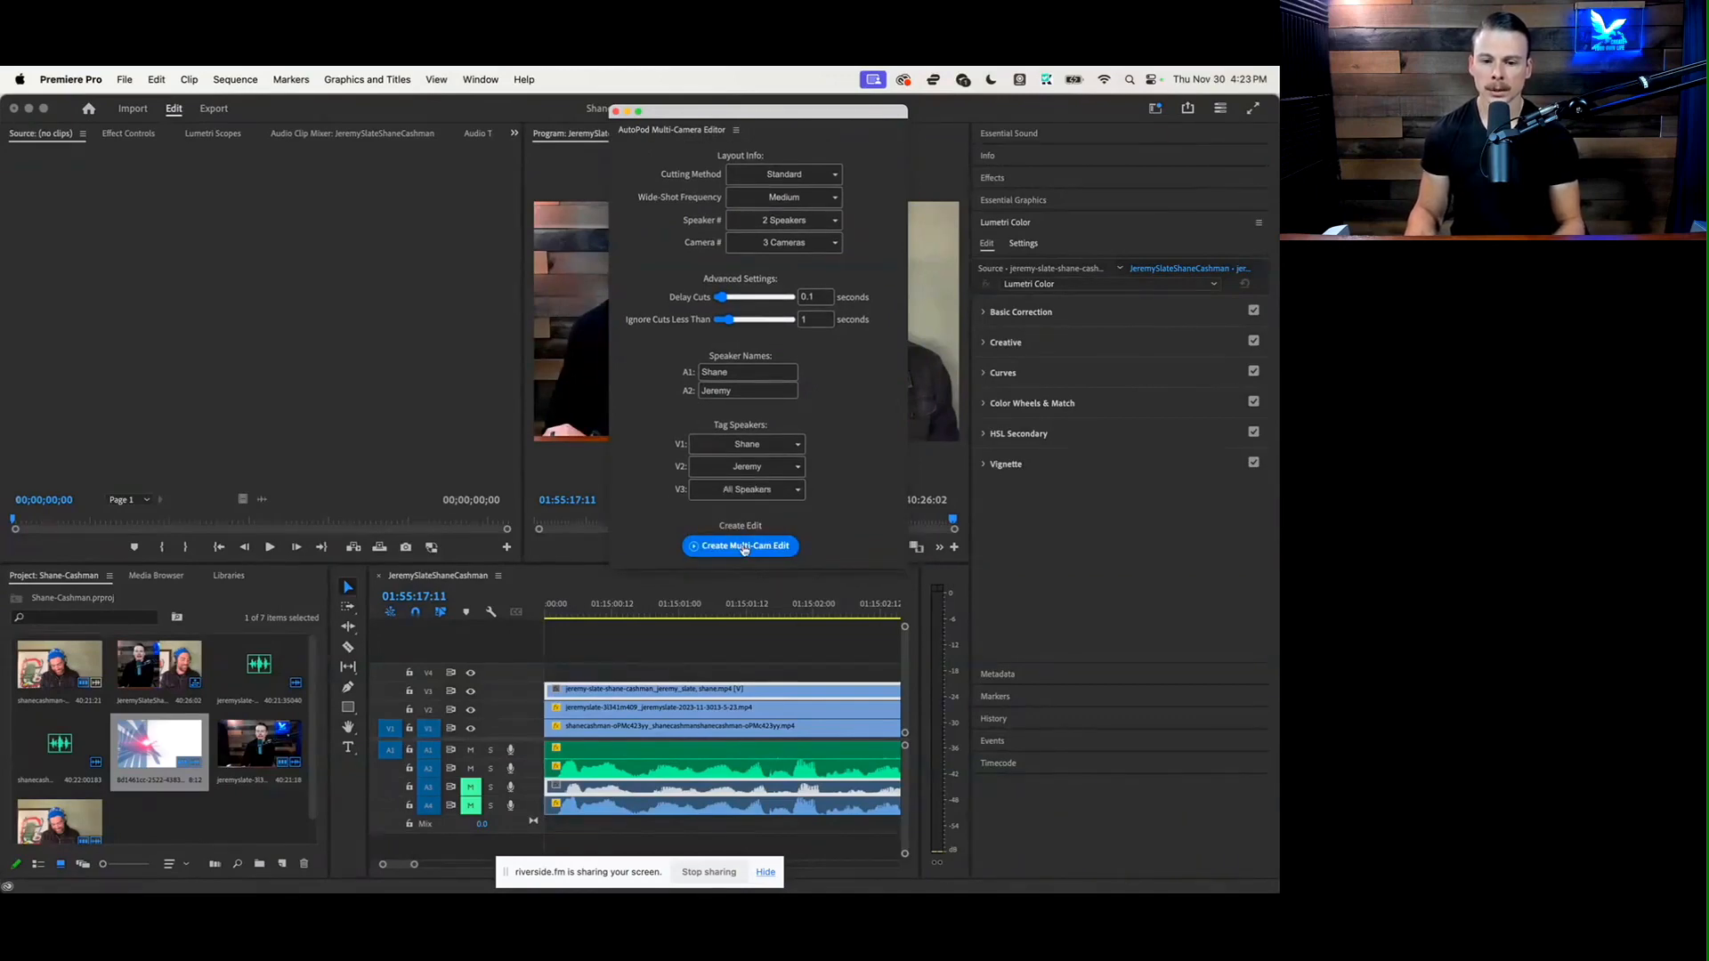
# Create the multi-cam edit from these settings and close the AutoPod Multi-Camera Editor
pyautogui.click(744, 546)
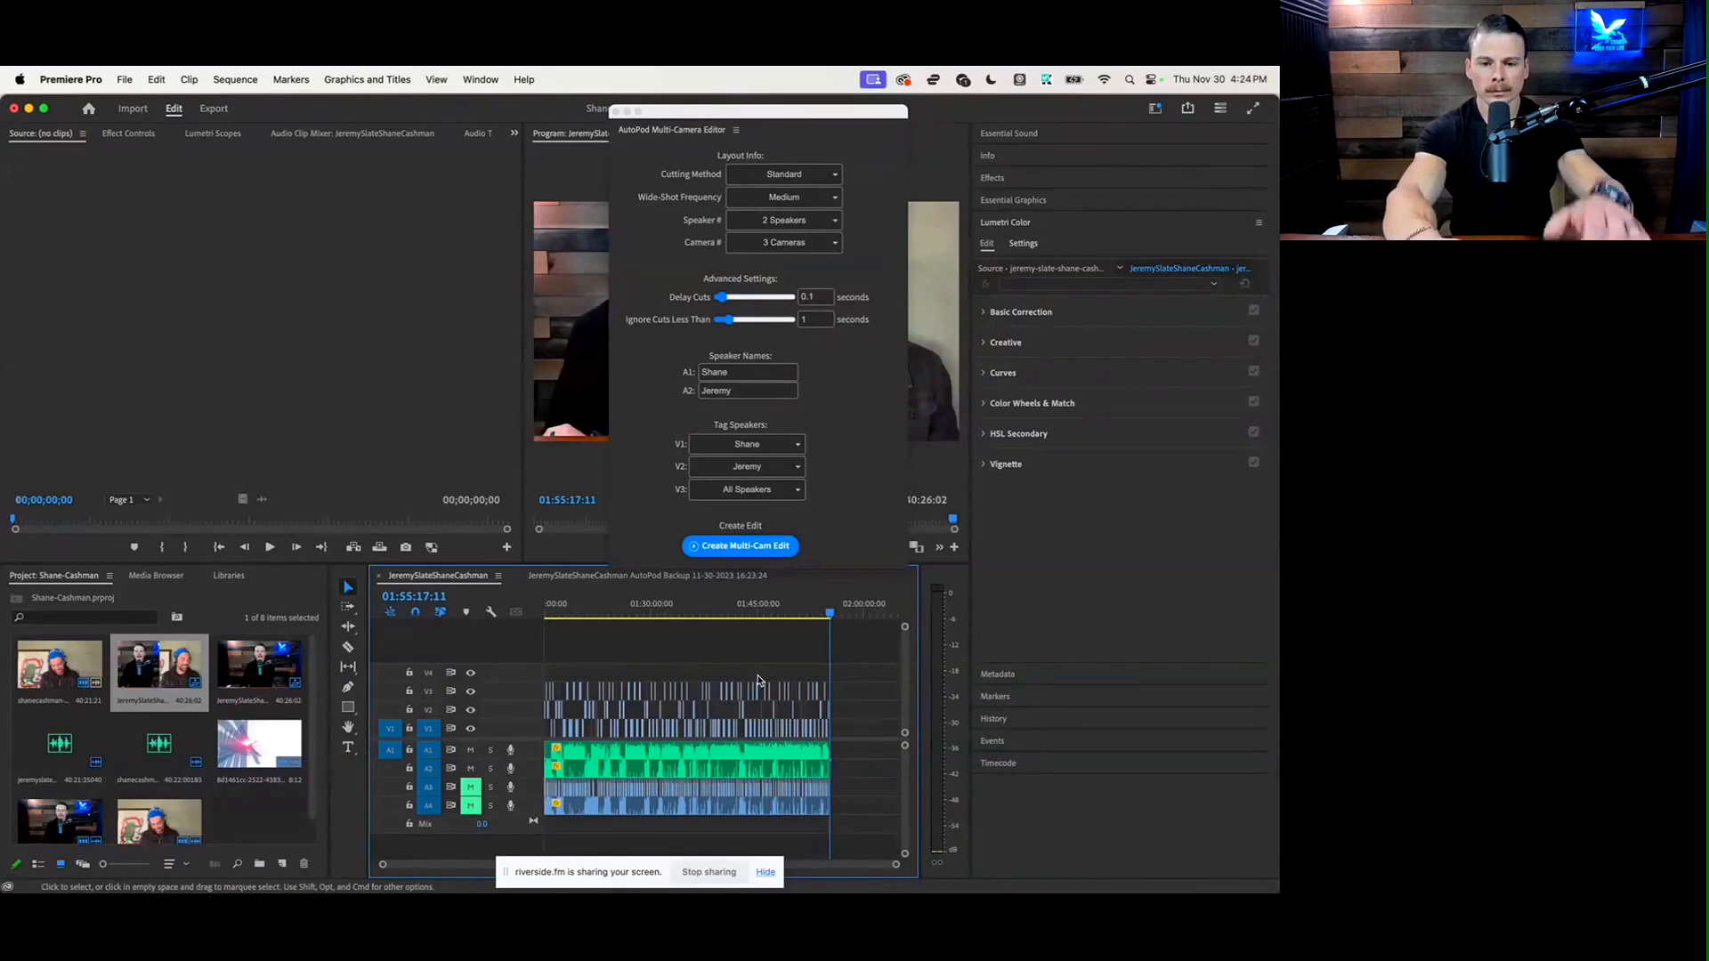
pyautogui.press('\\')
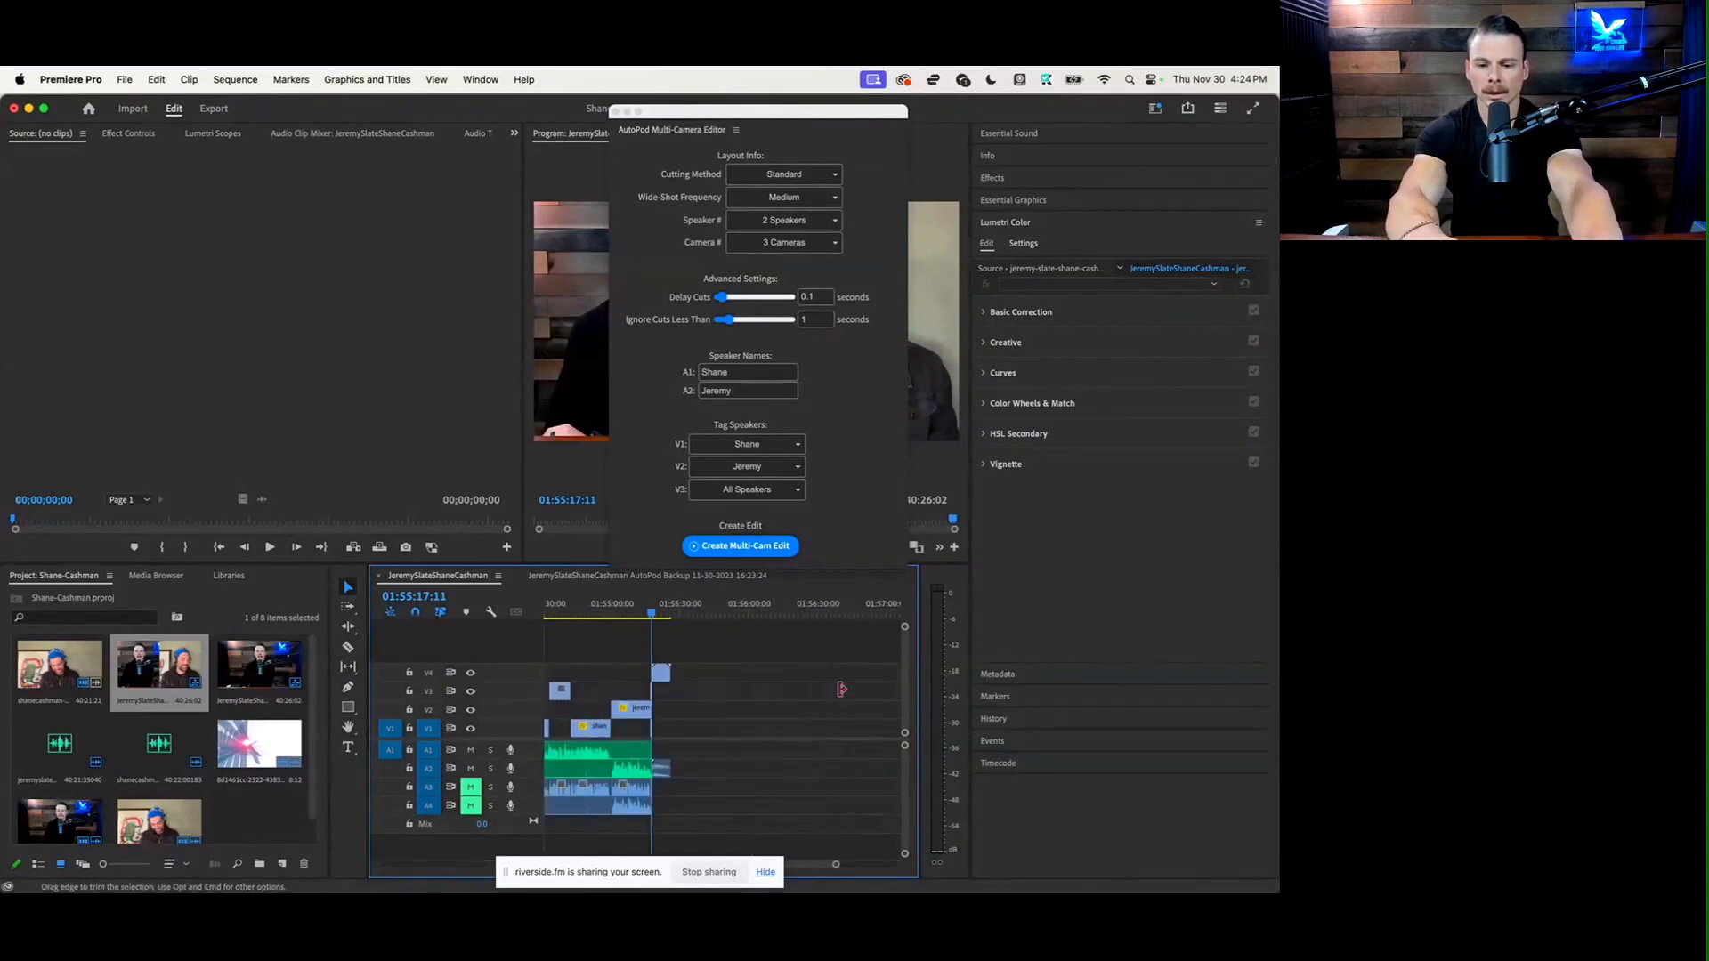
pyautogui.click(614, 111)
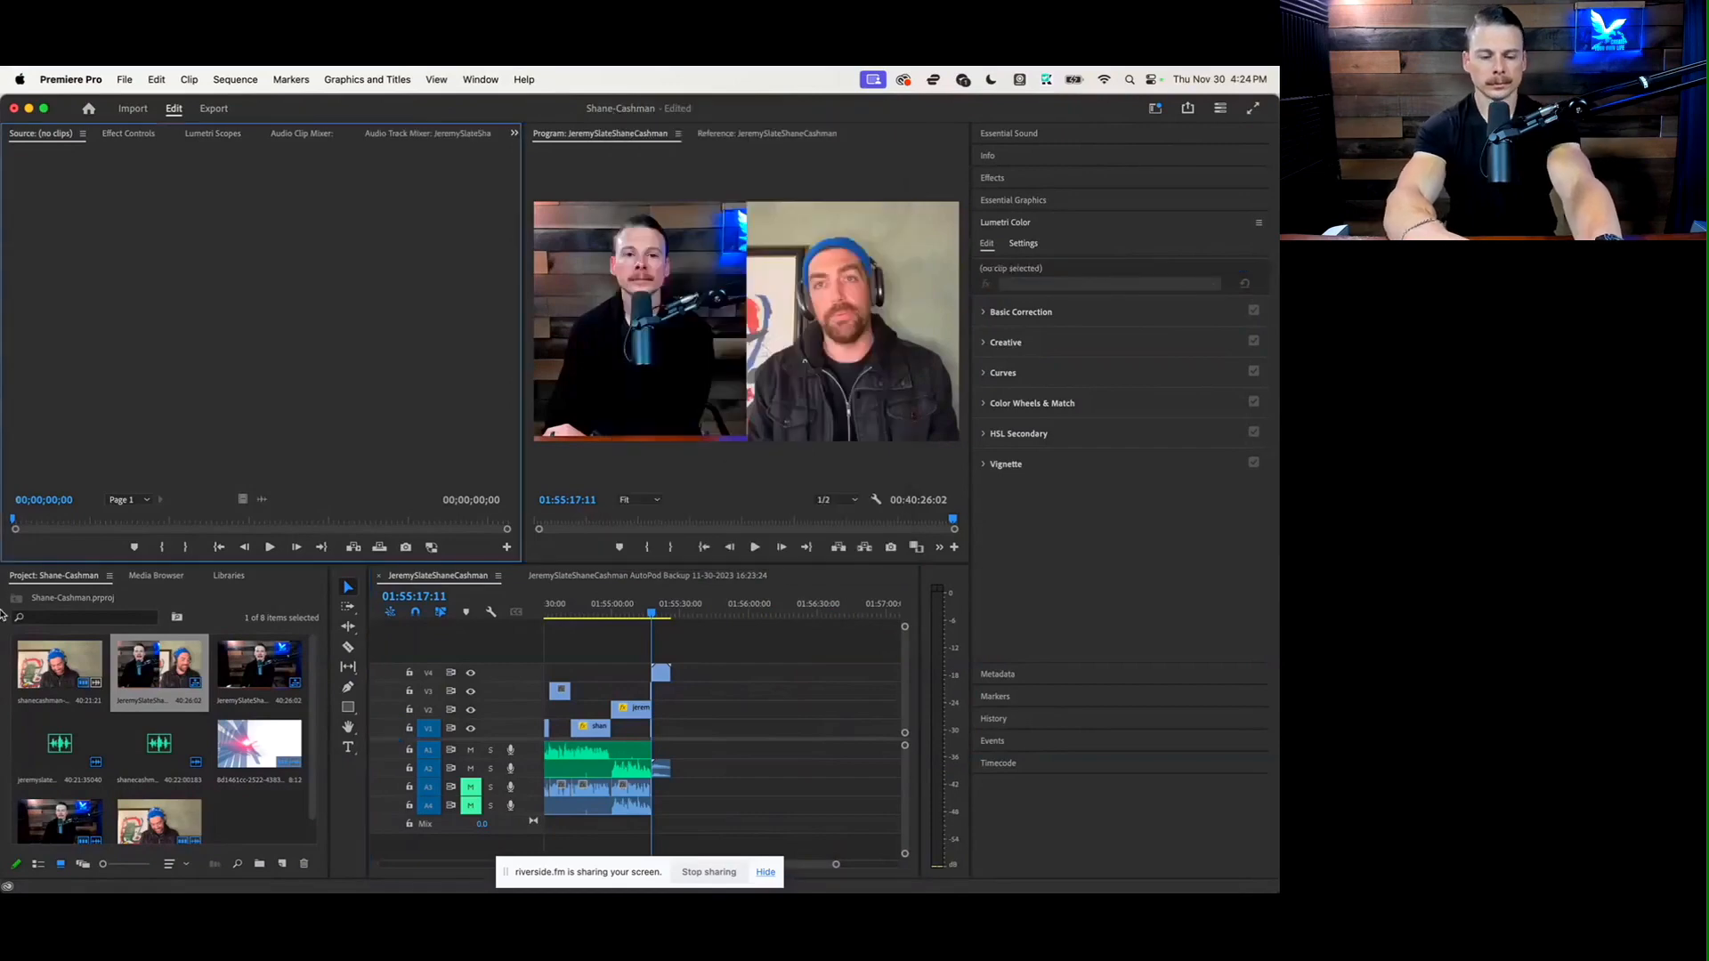
# Import the JRS Intro (4).mp4 video from the Downloads folder into the project
pyautogui.moveTo(3, 703)
pyautogui.click(27, 830)
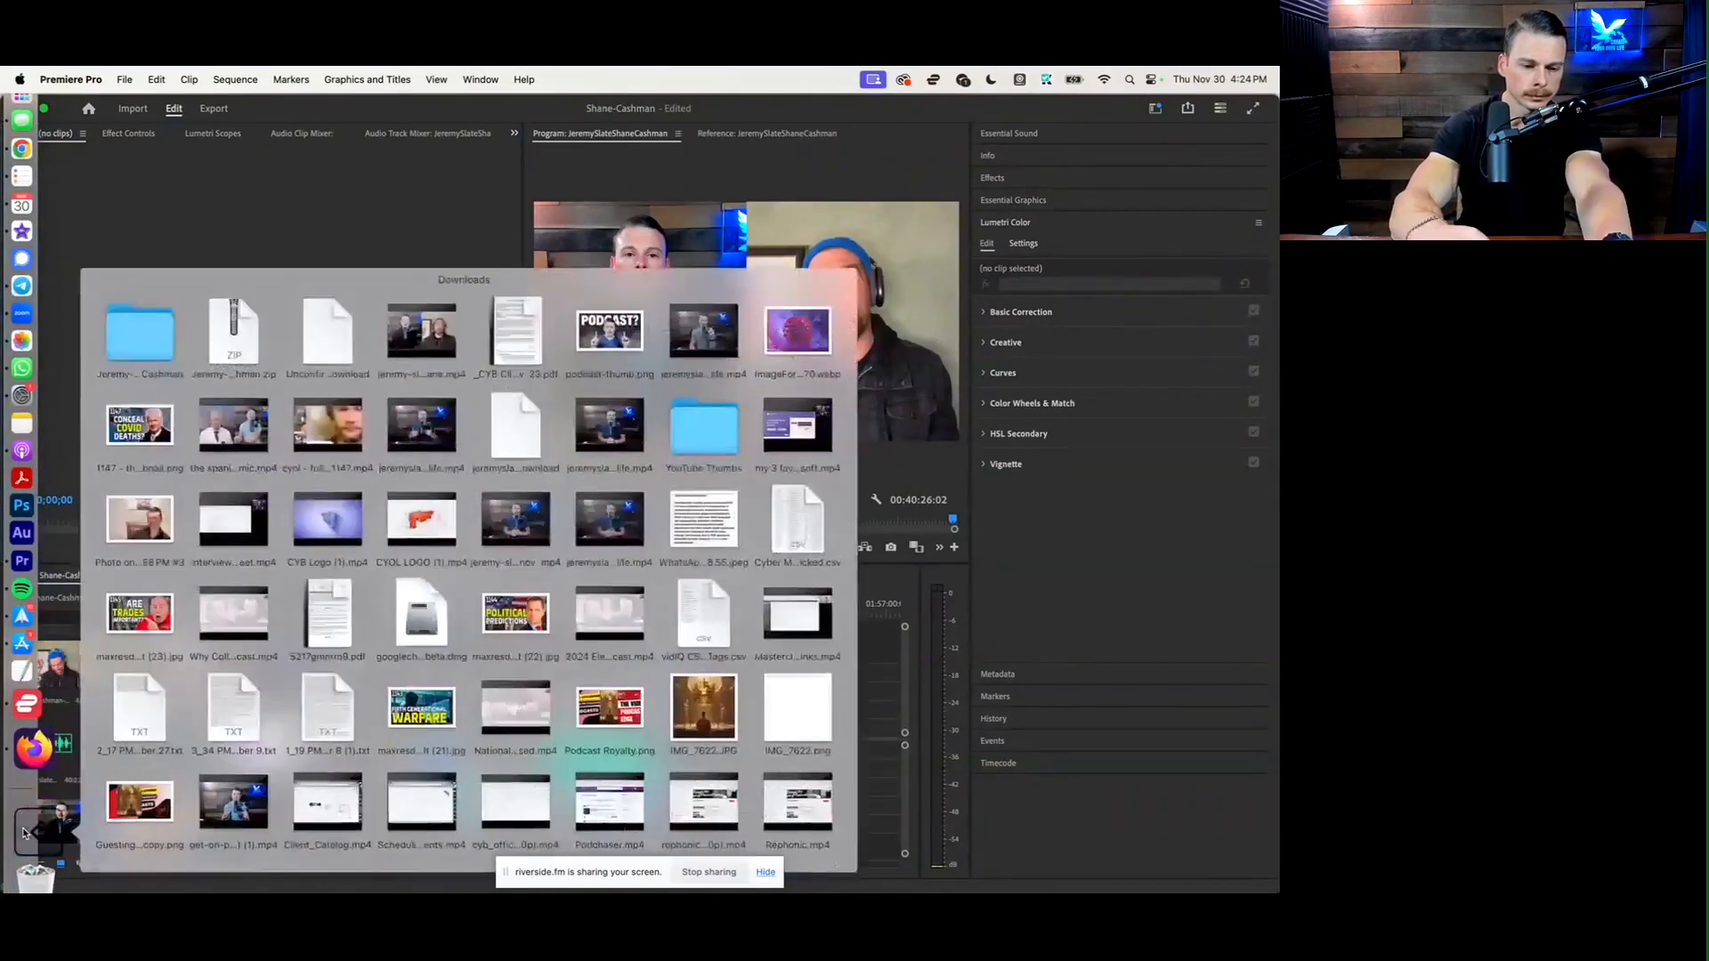
pyautogui.scroll(-15, 480, 659)
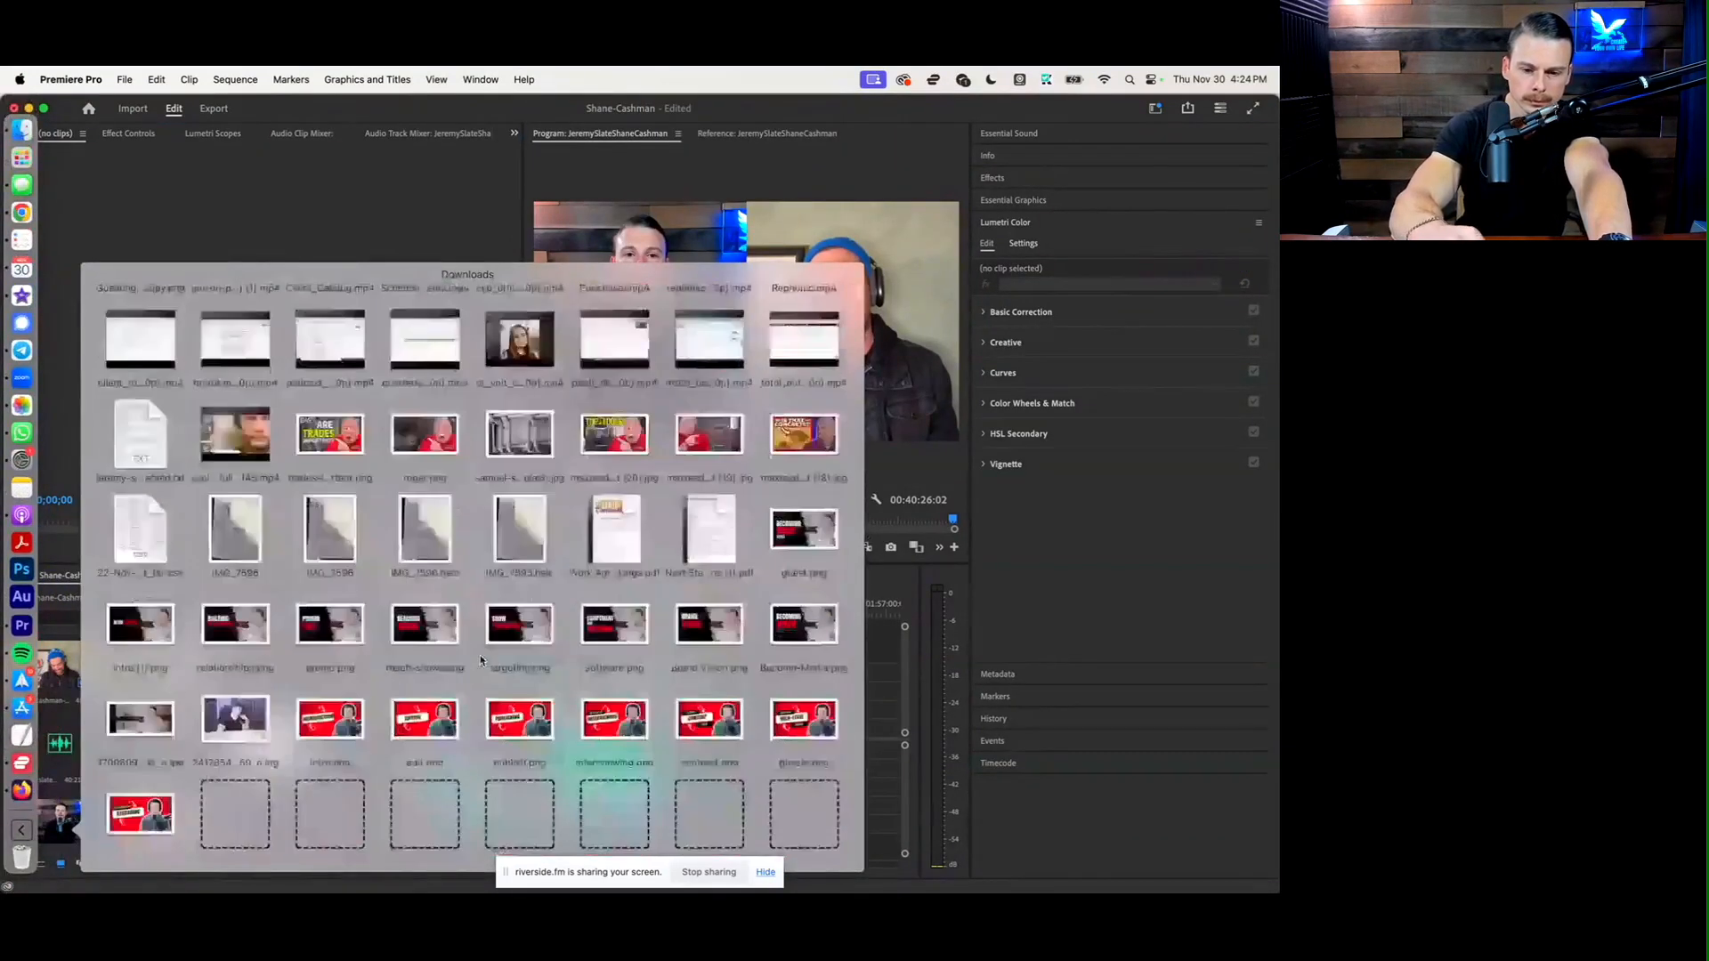
pyautogui.scroll(-15, 481, 658)
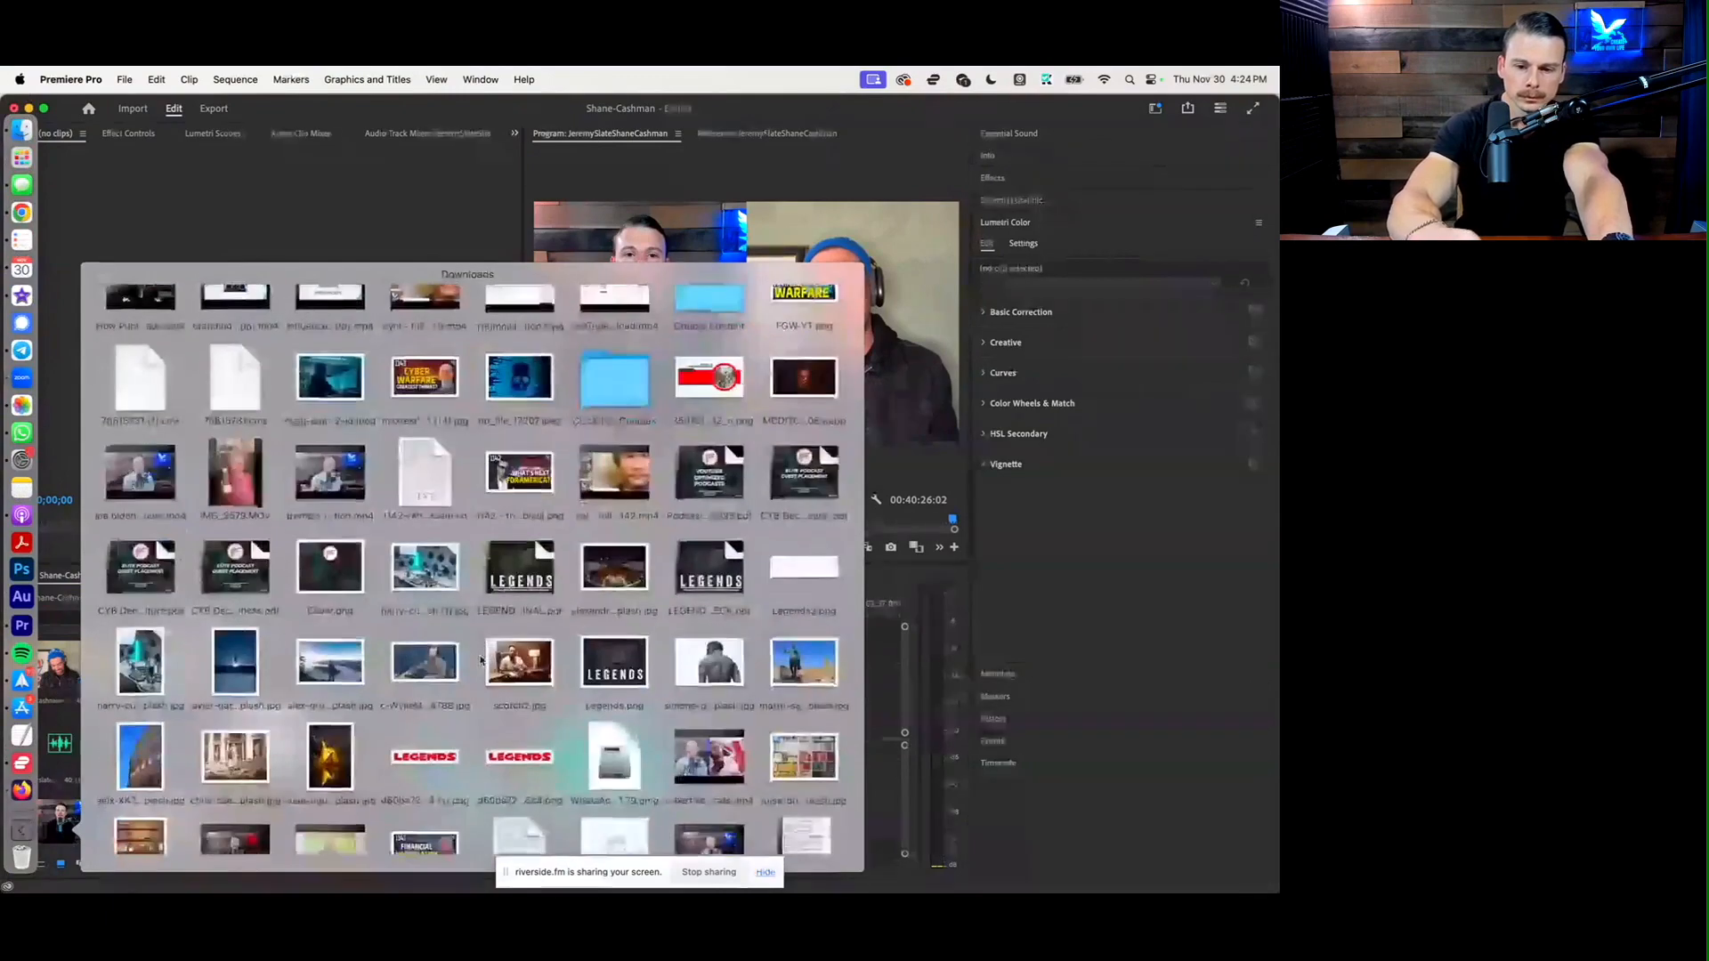
pyautogui.scroll(-10, 480, 659)
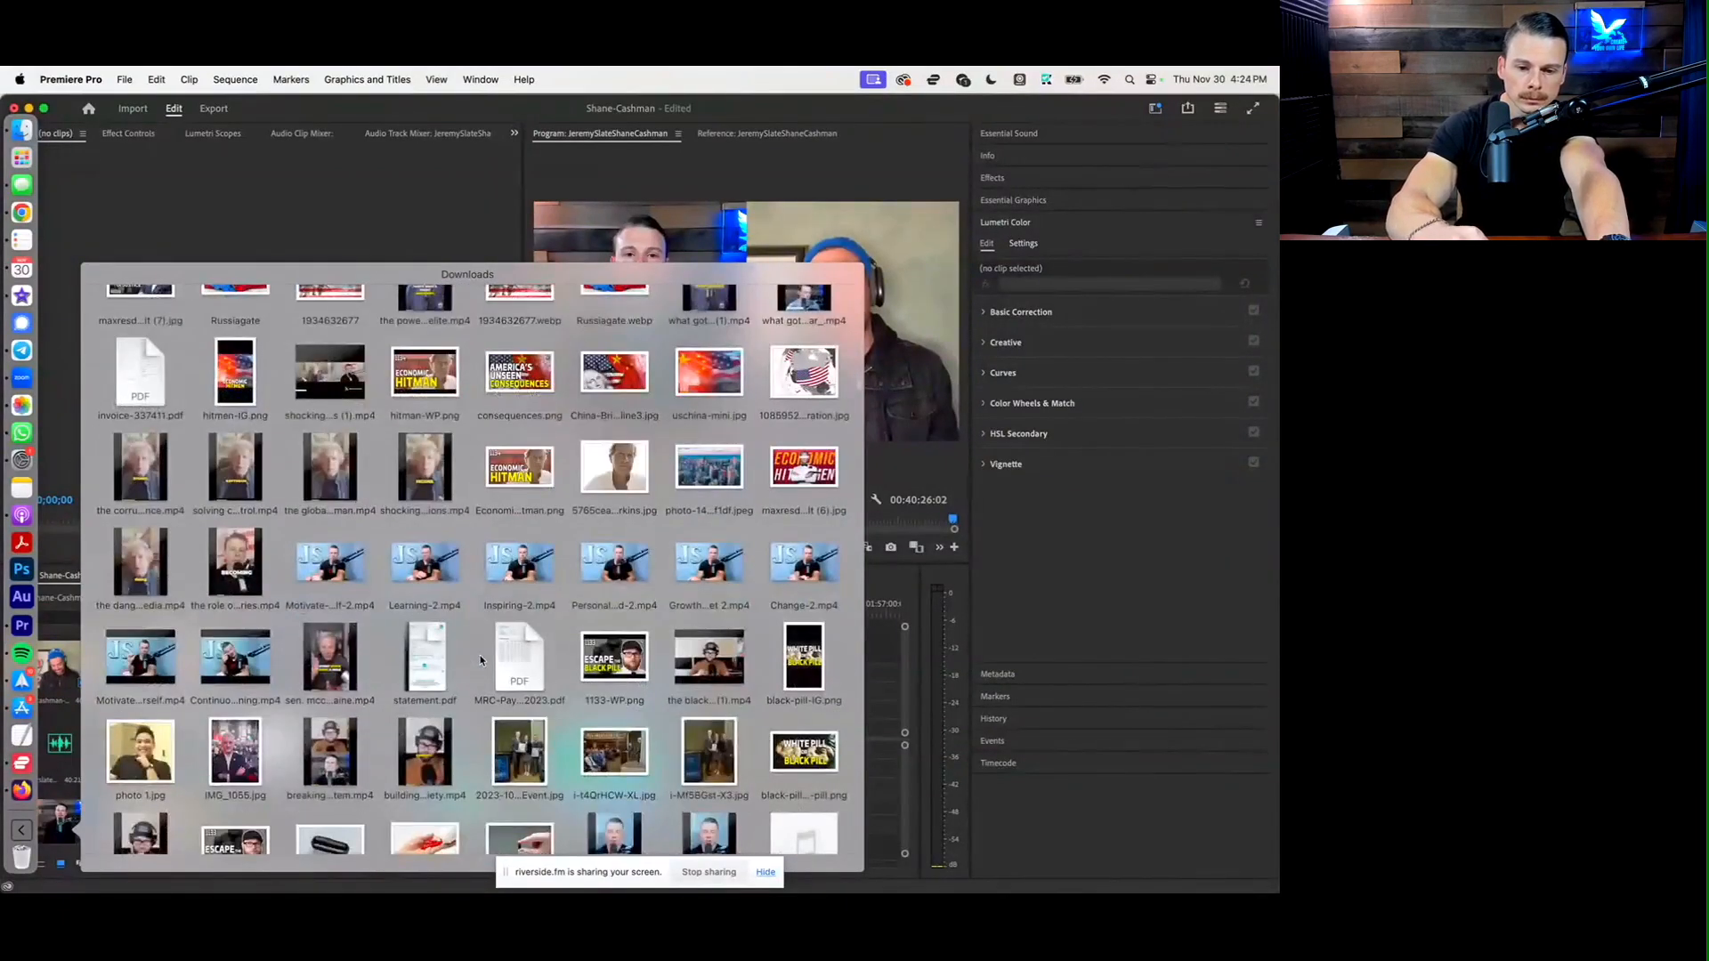
pyautogui.scroll(-10, 481, 659)
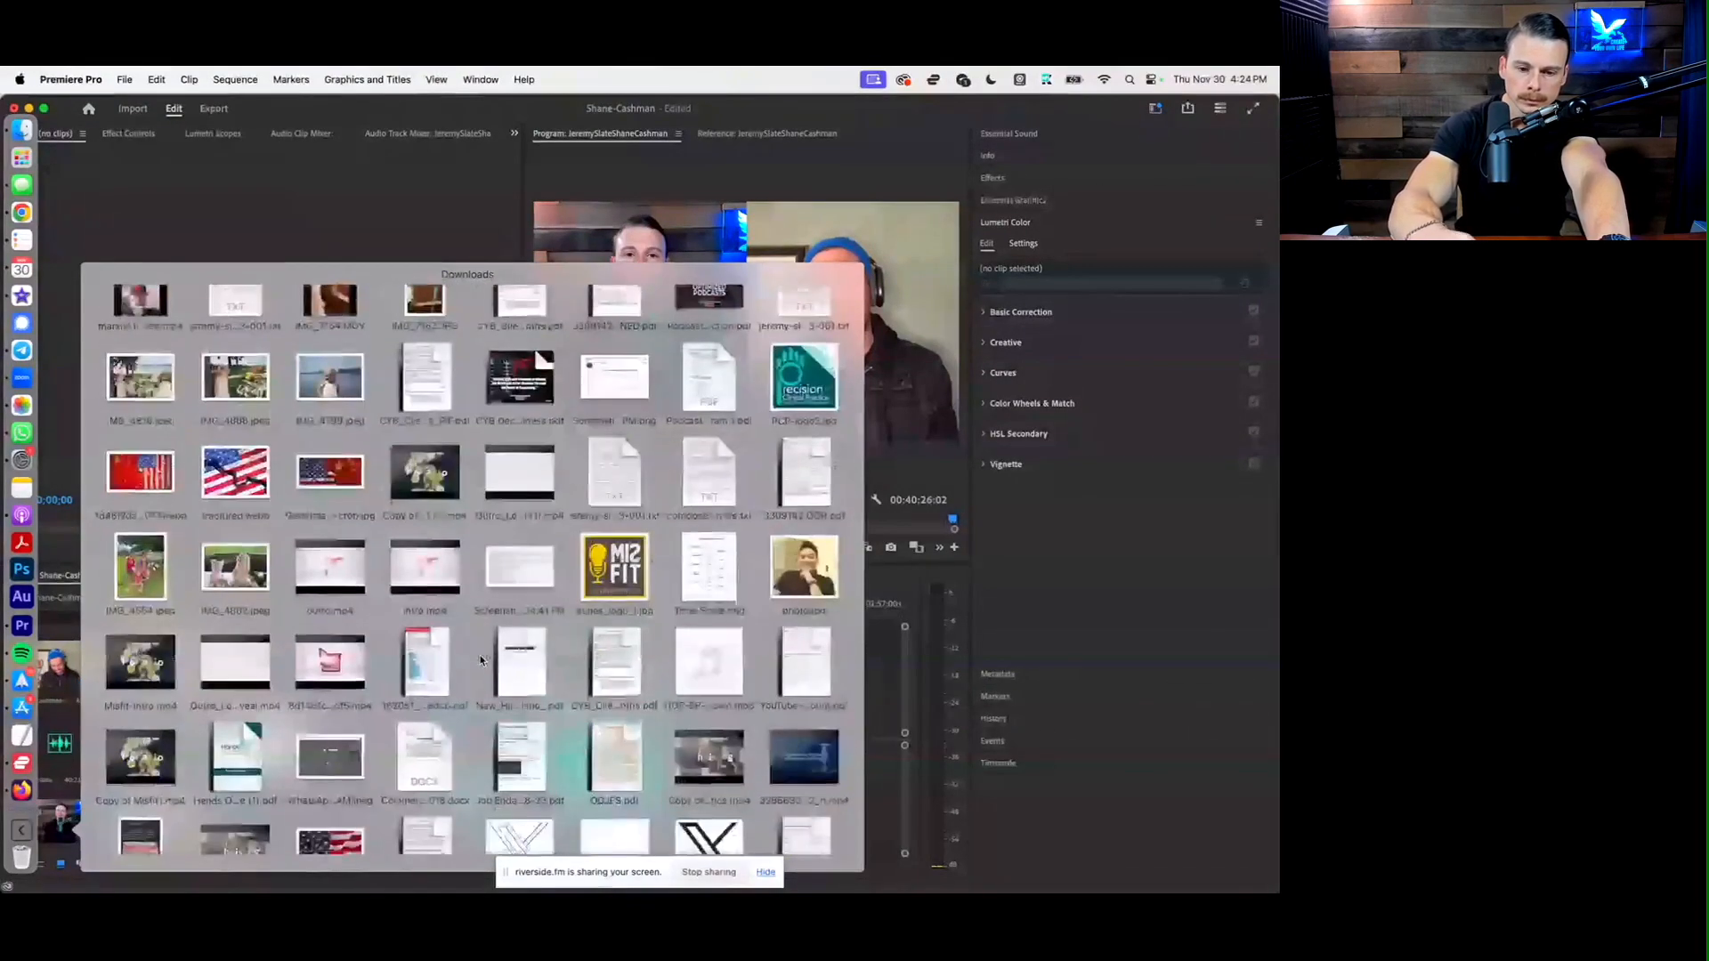
pyautogui.scroll(-10, 480, 660)
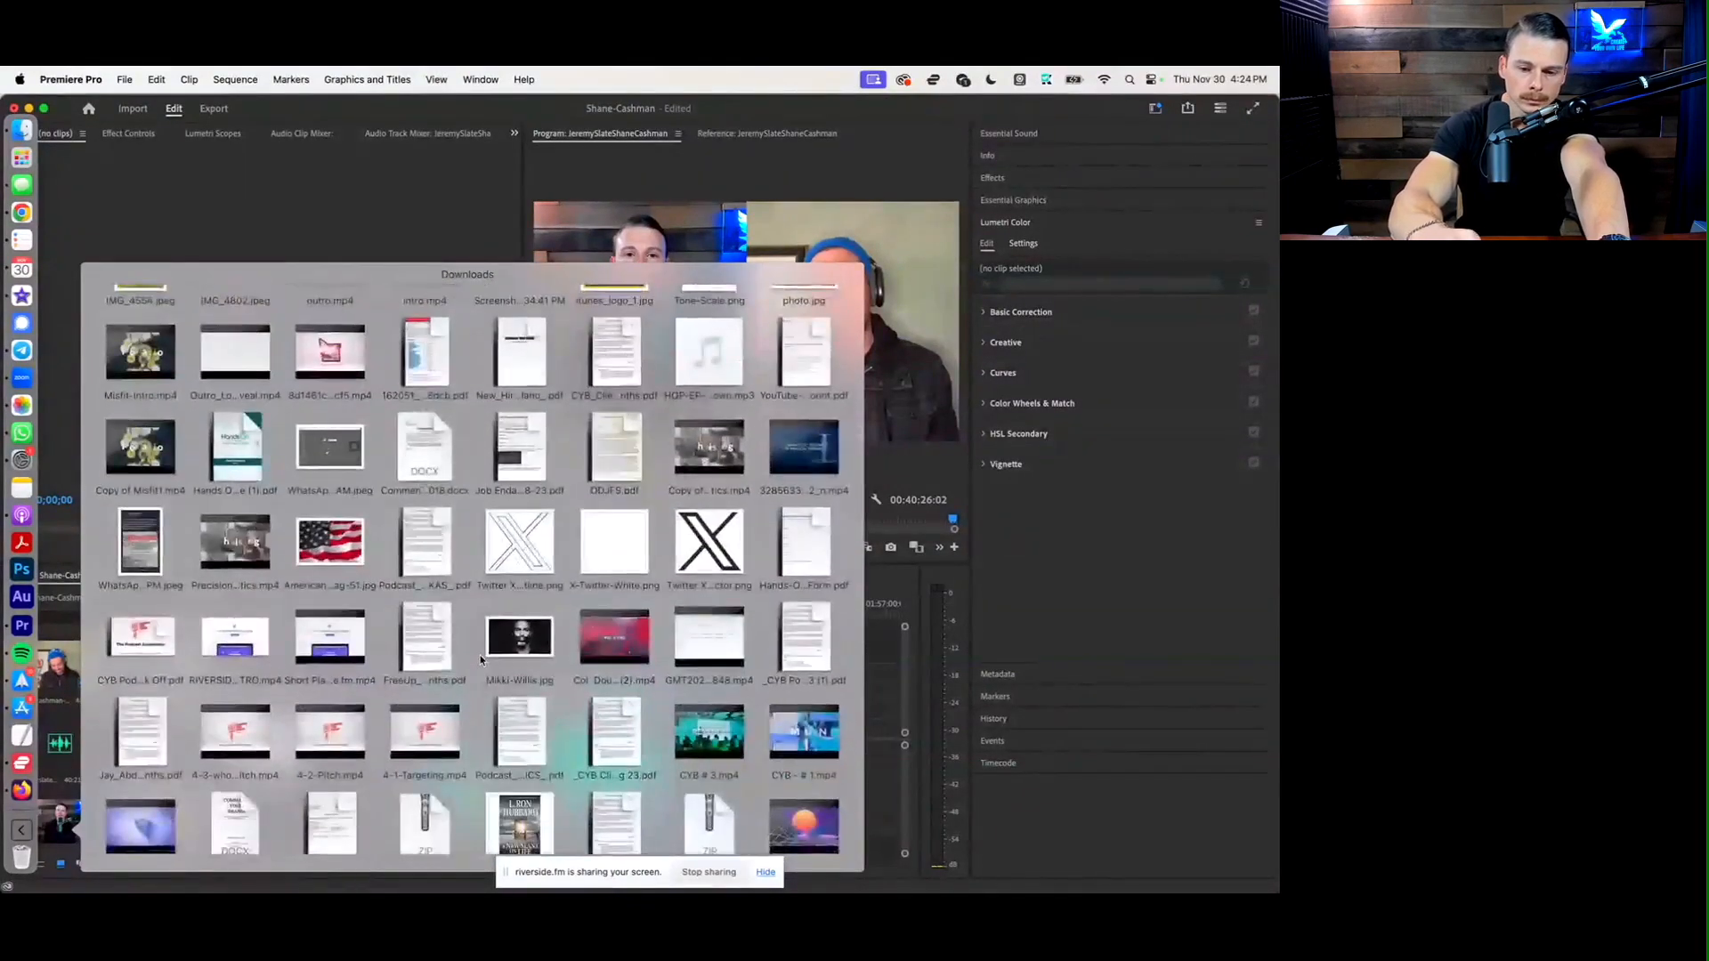
pyautogui.scroll(-5, 480, 659)
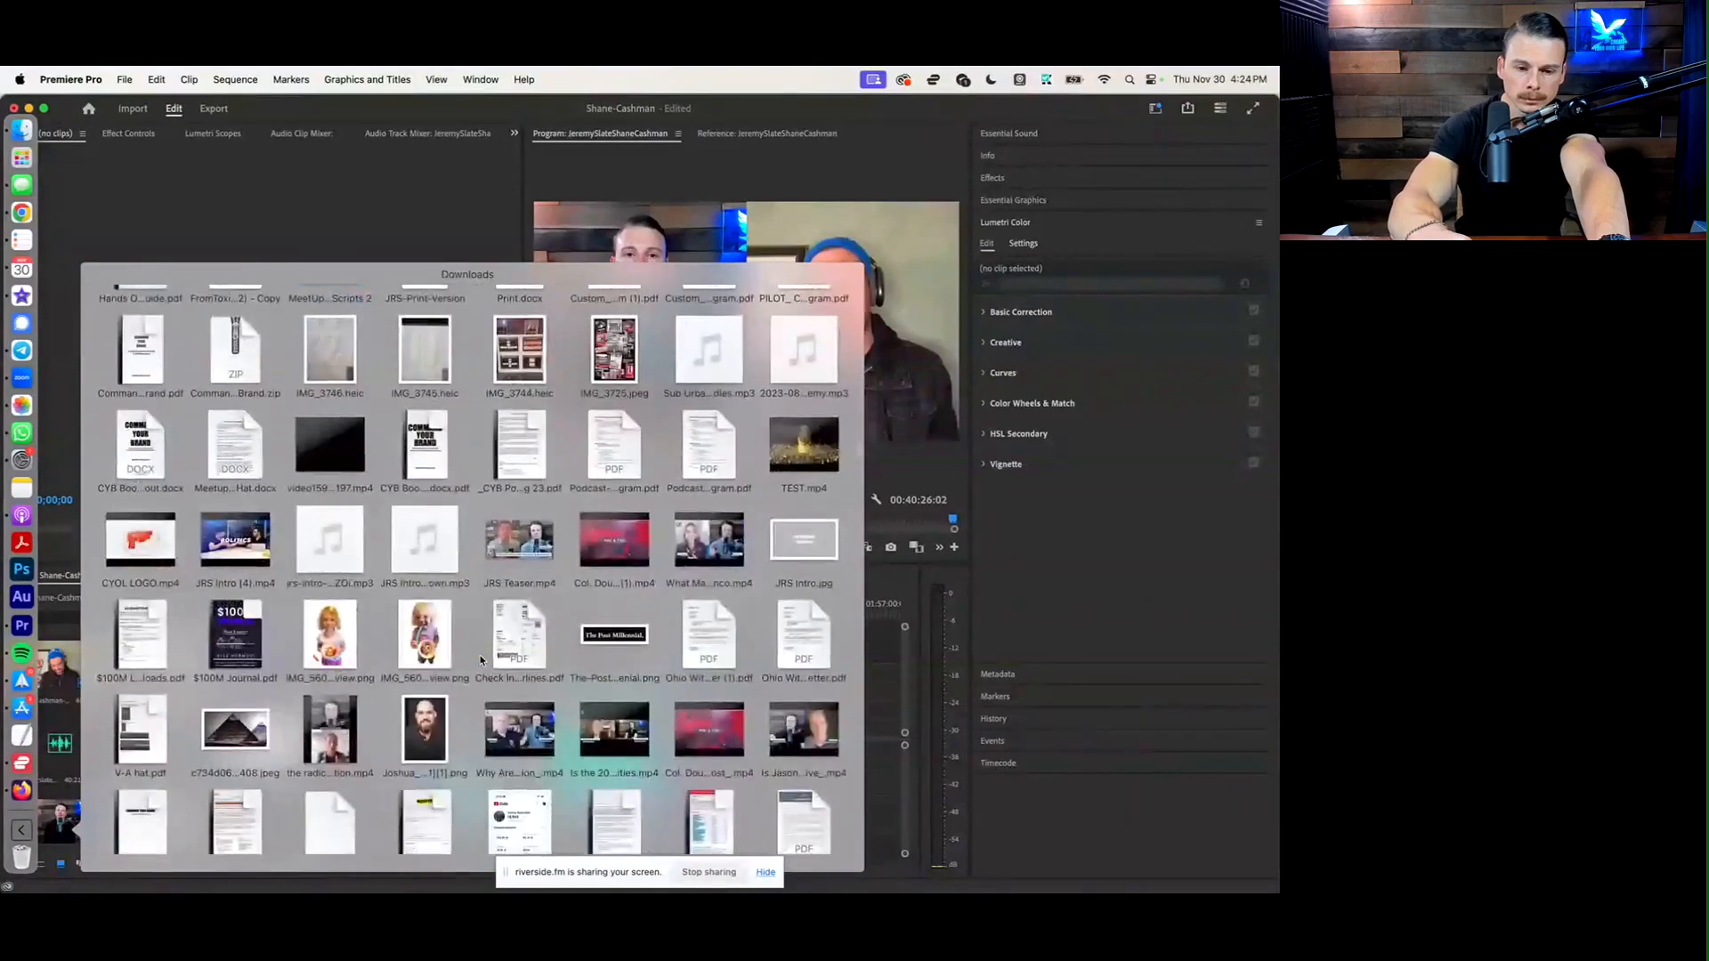
pyautogui.scroll(1, 480, 659)
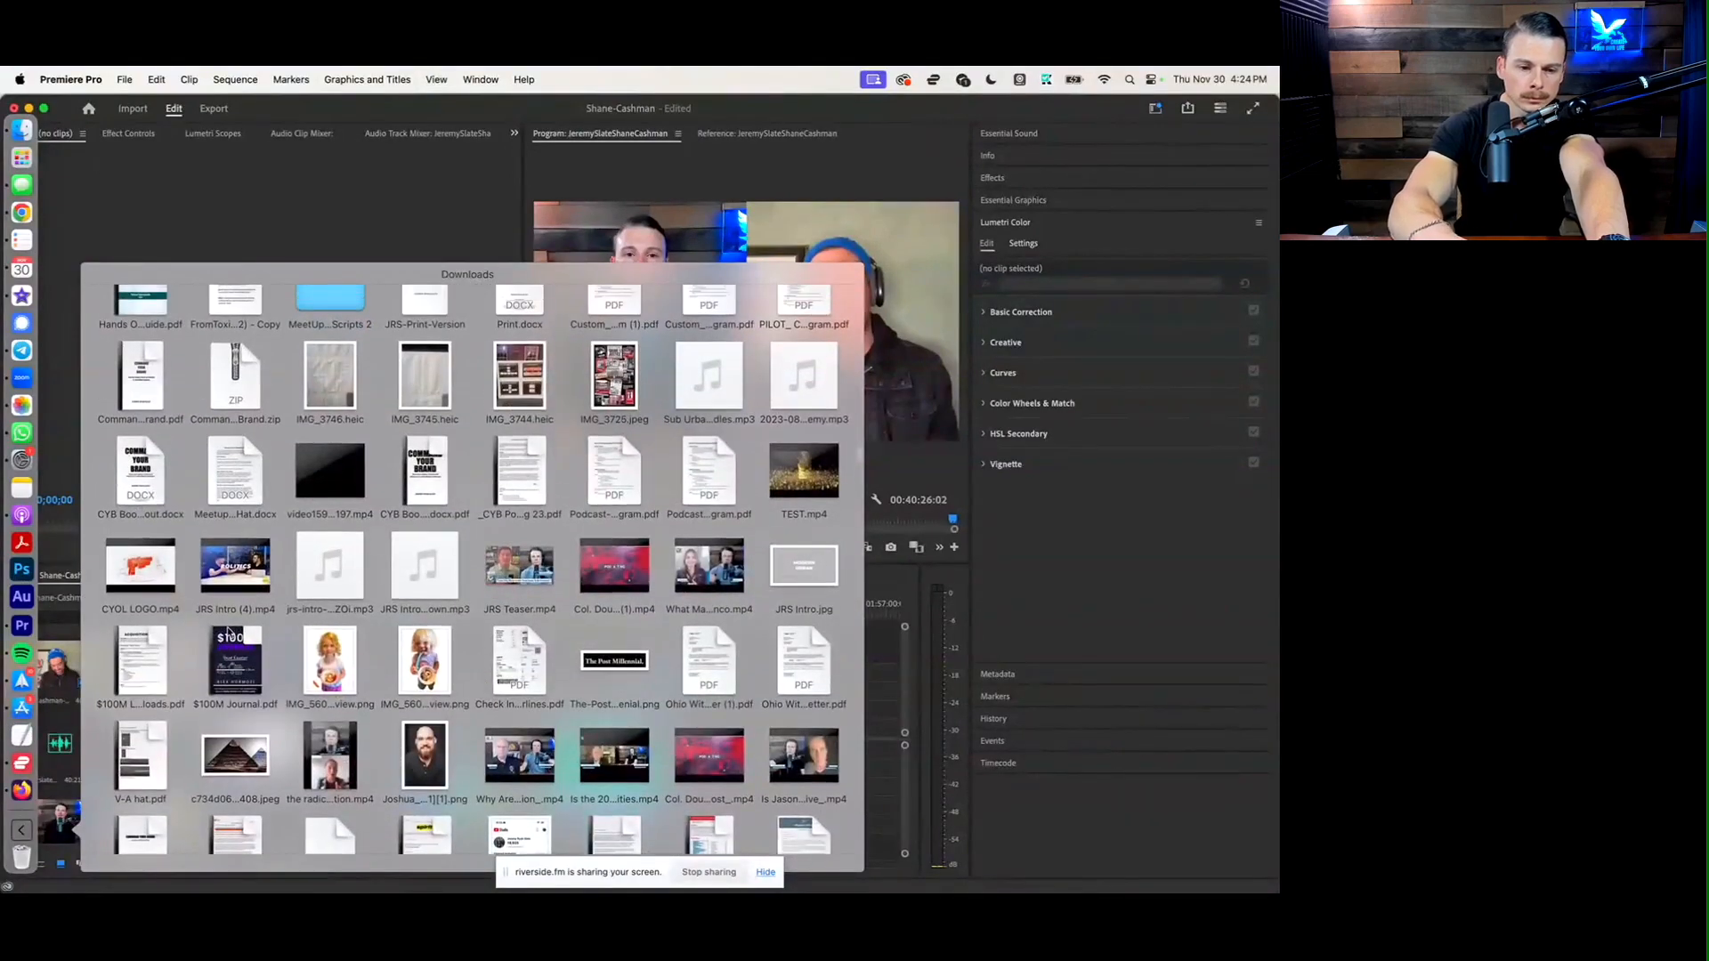
pyautogui.moveTo(248, 573); pyautogui.dragTo(196, 707)
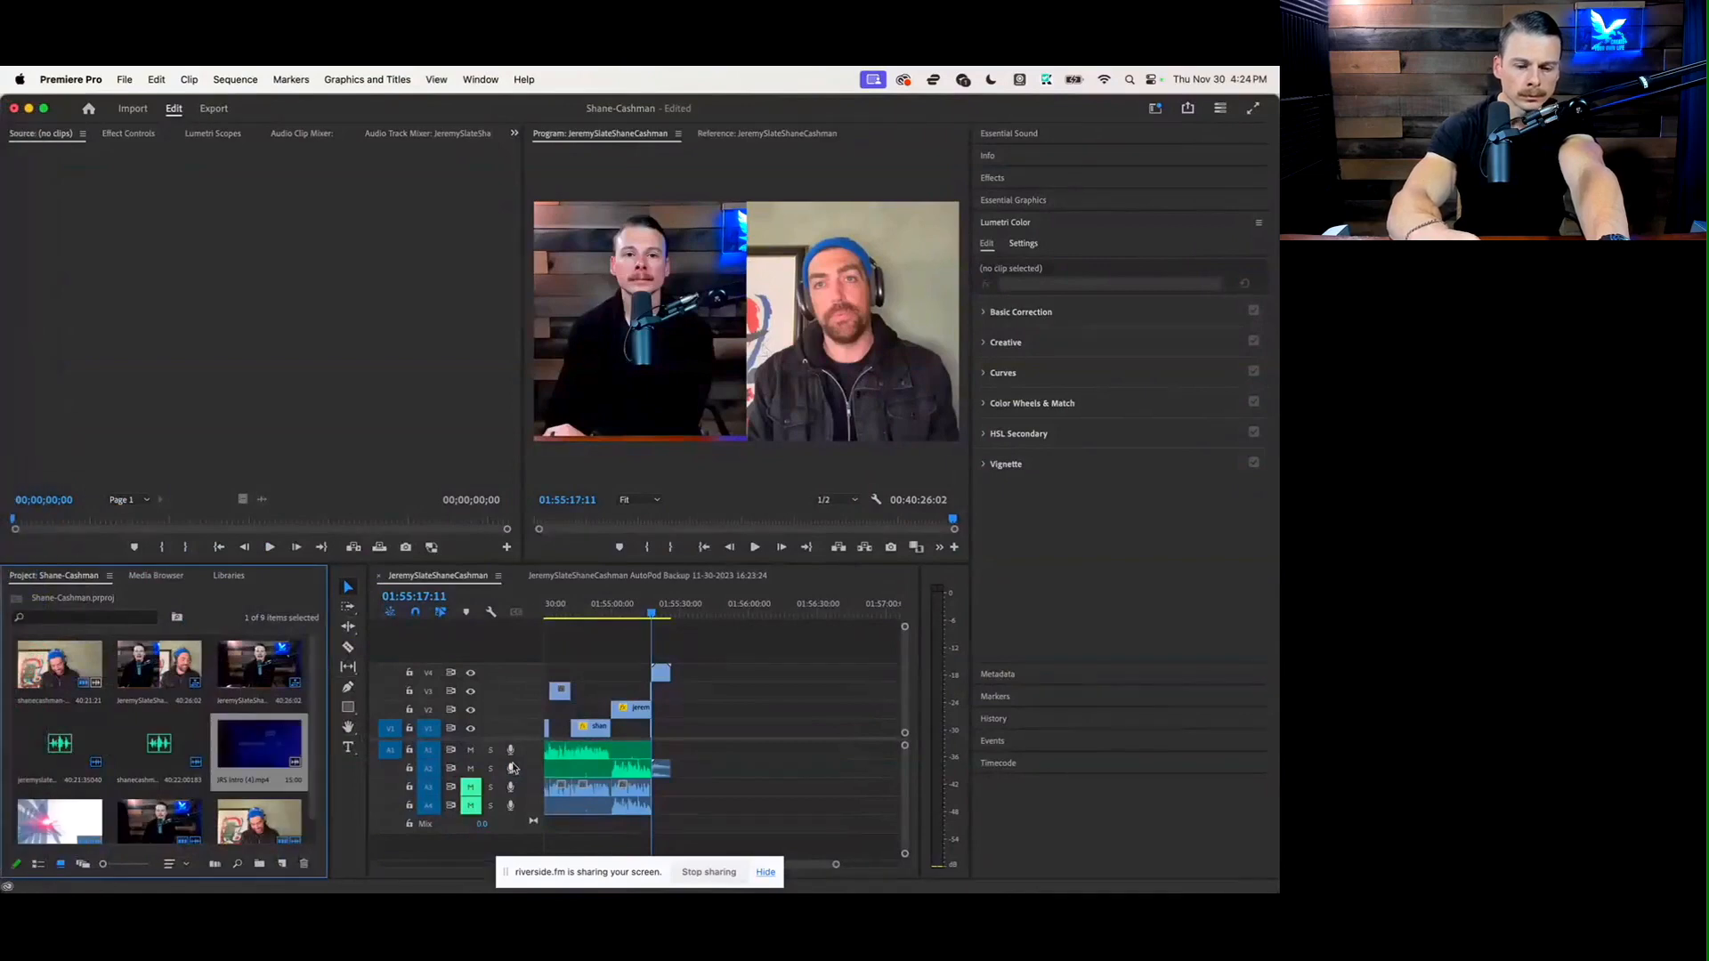
# Cut all clips out of the edited sequence's timeline so they can be pasted back after an intro
pyautogui.press('\\')
pyautogui.scroll(-2, 734, 705)
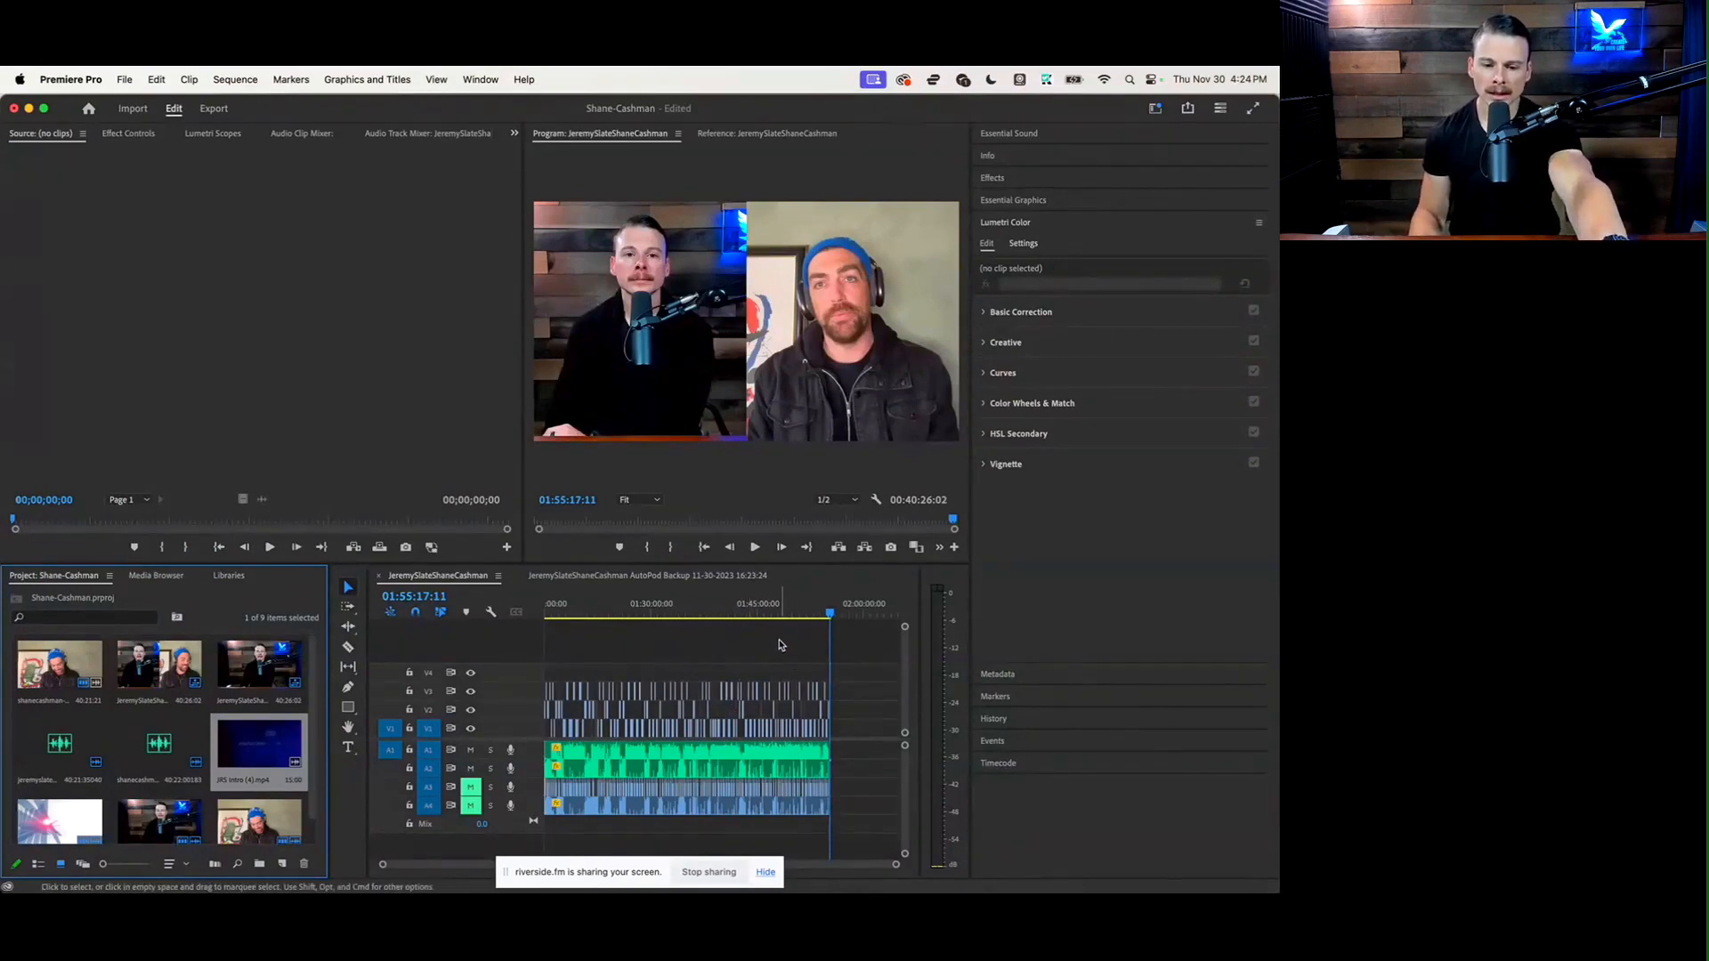
pyautogui.press('super+a')
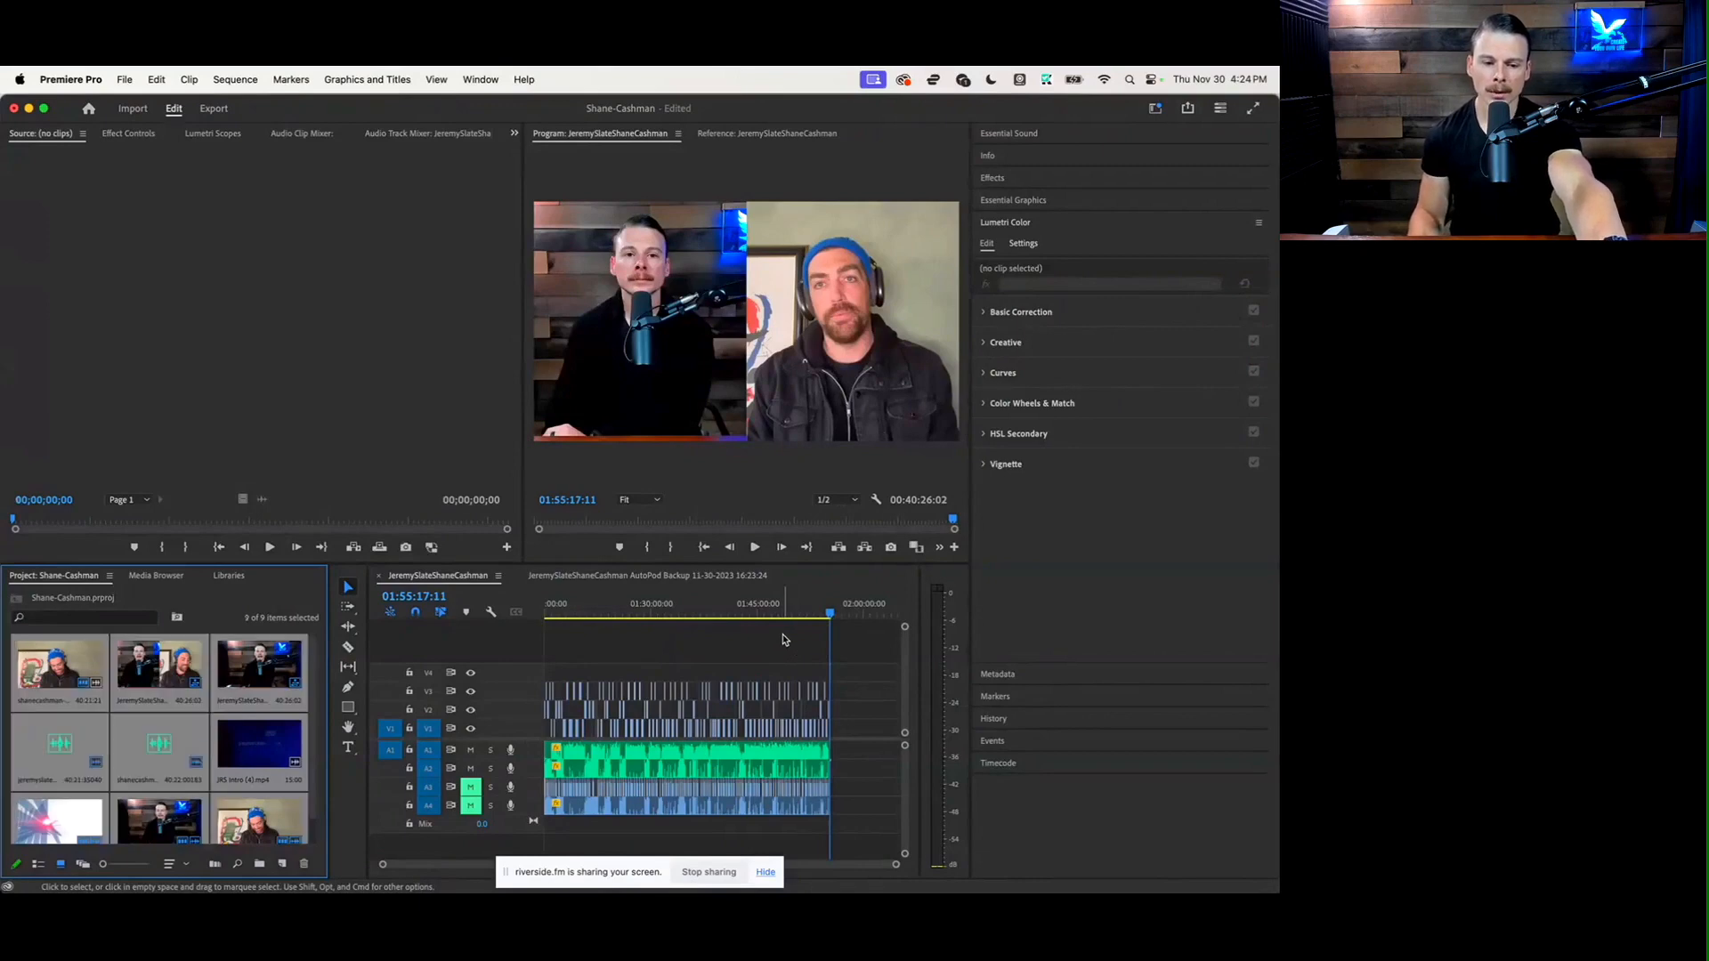
pyautogui.click(713, 648)
pyautogui.click(256, 650)
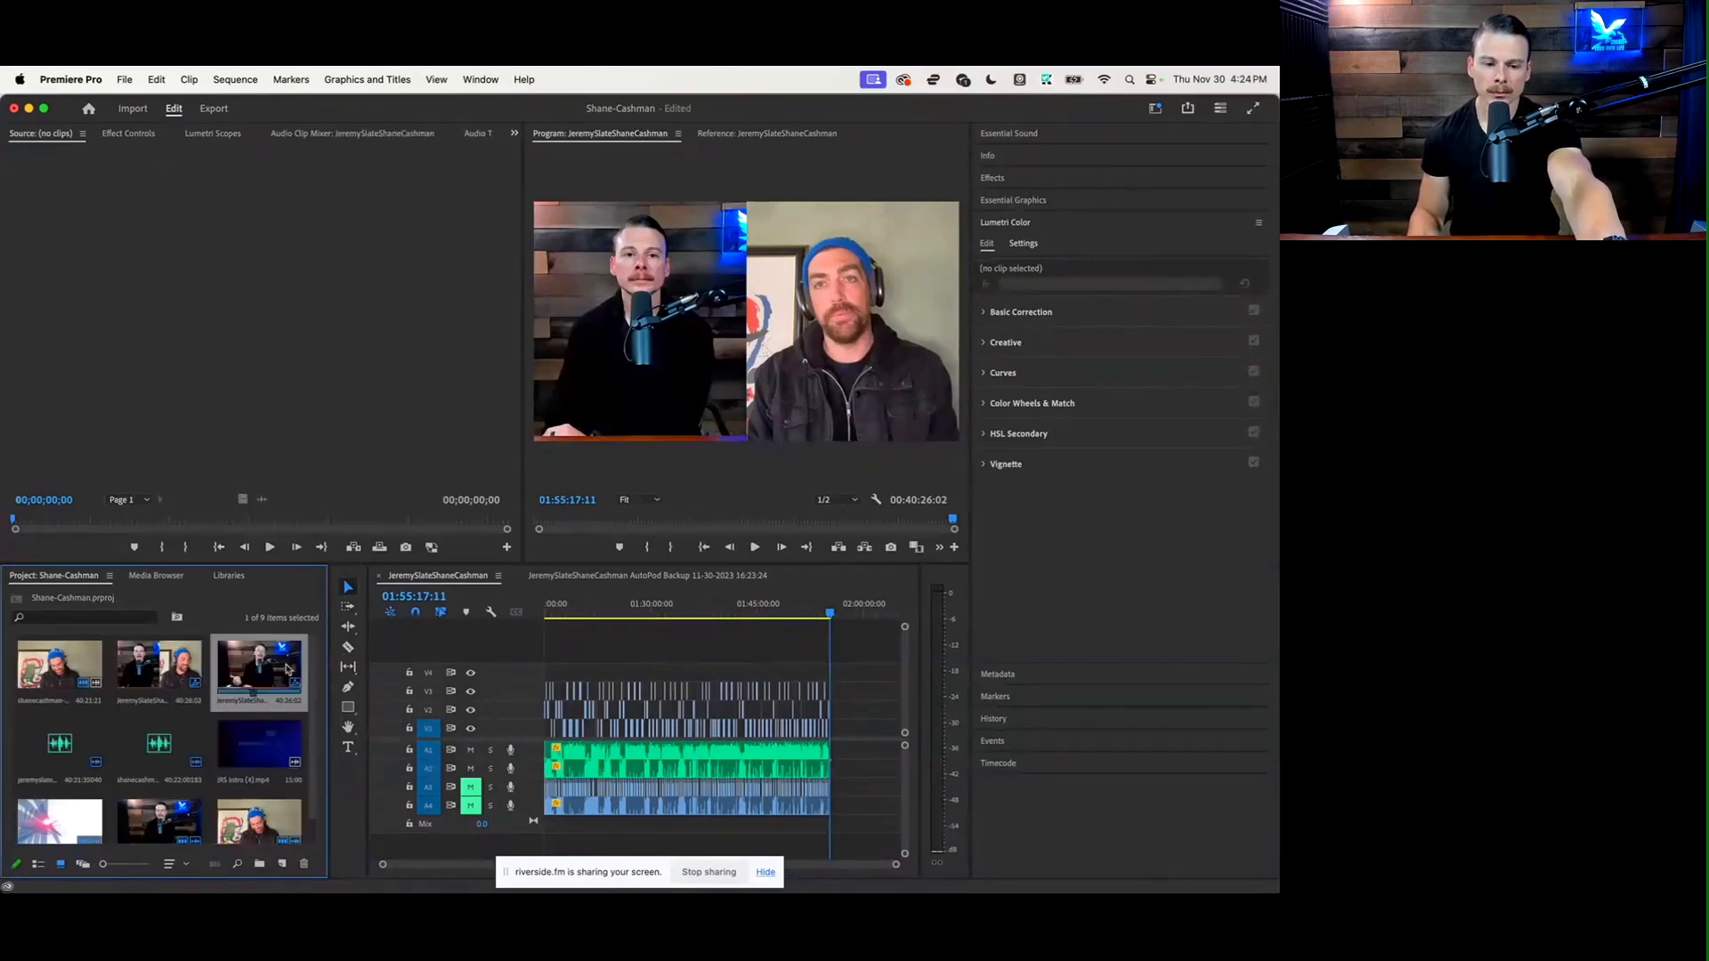
pyautogui.click(597, 645)
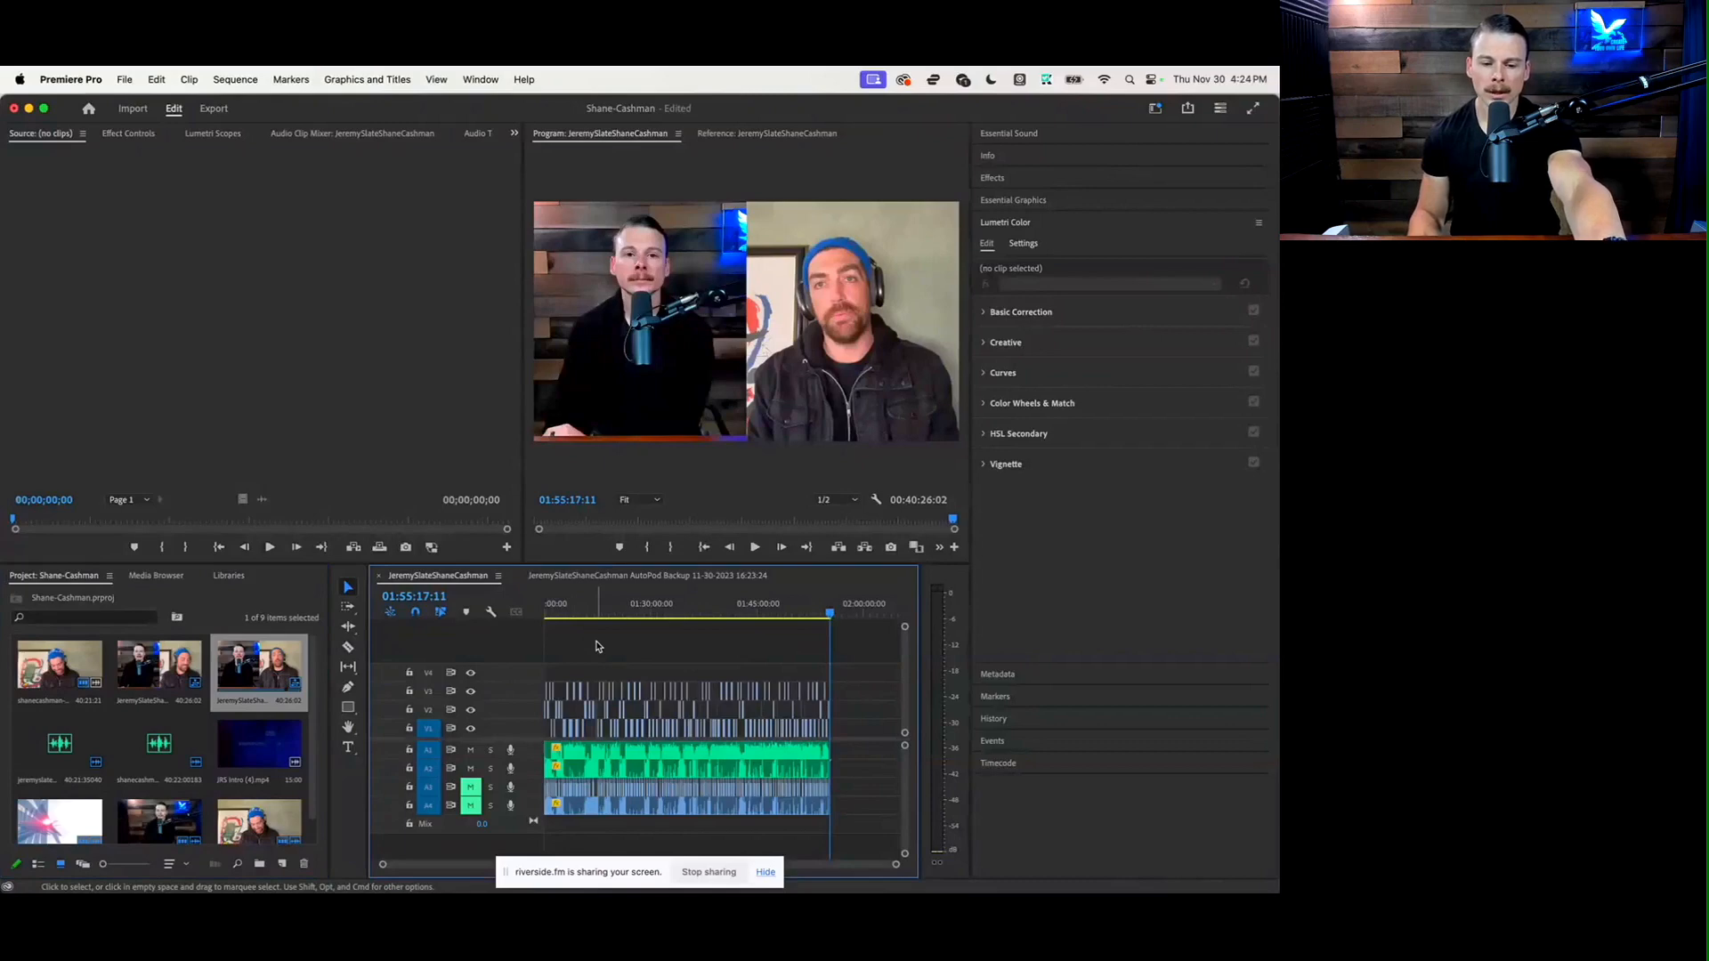
pyautogui.press('super+a')
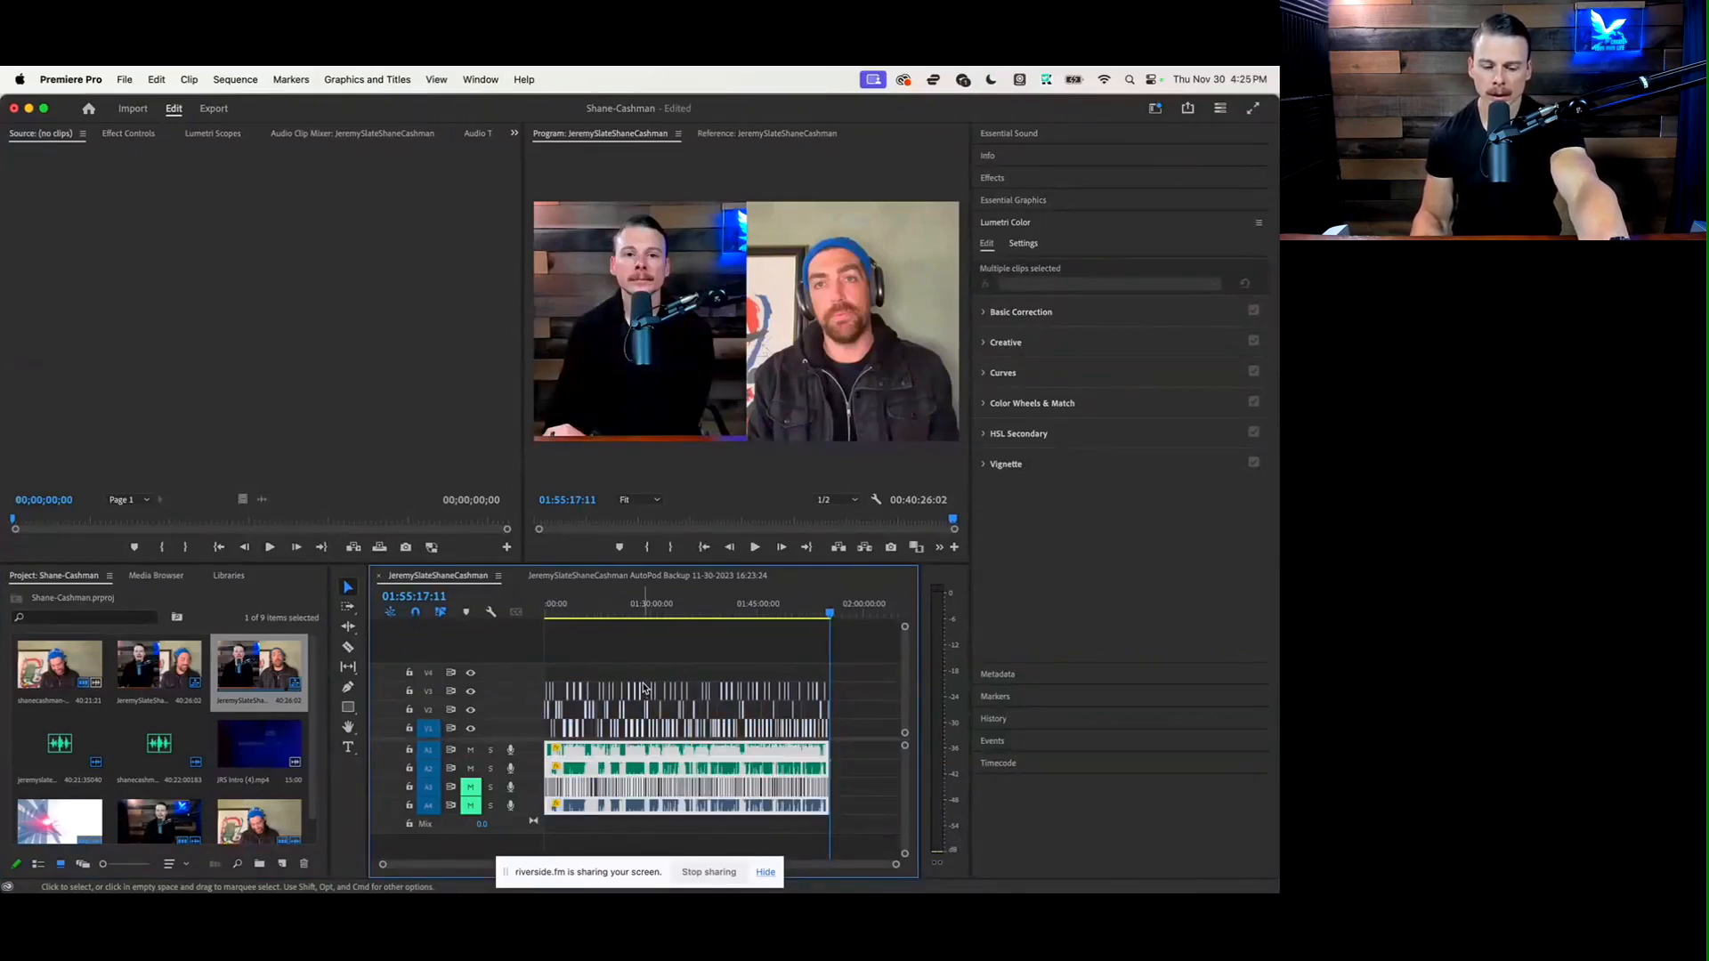
pyautogui.press('Delete')
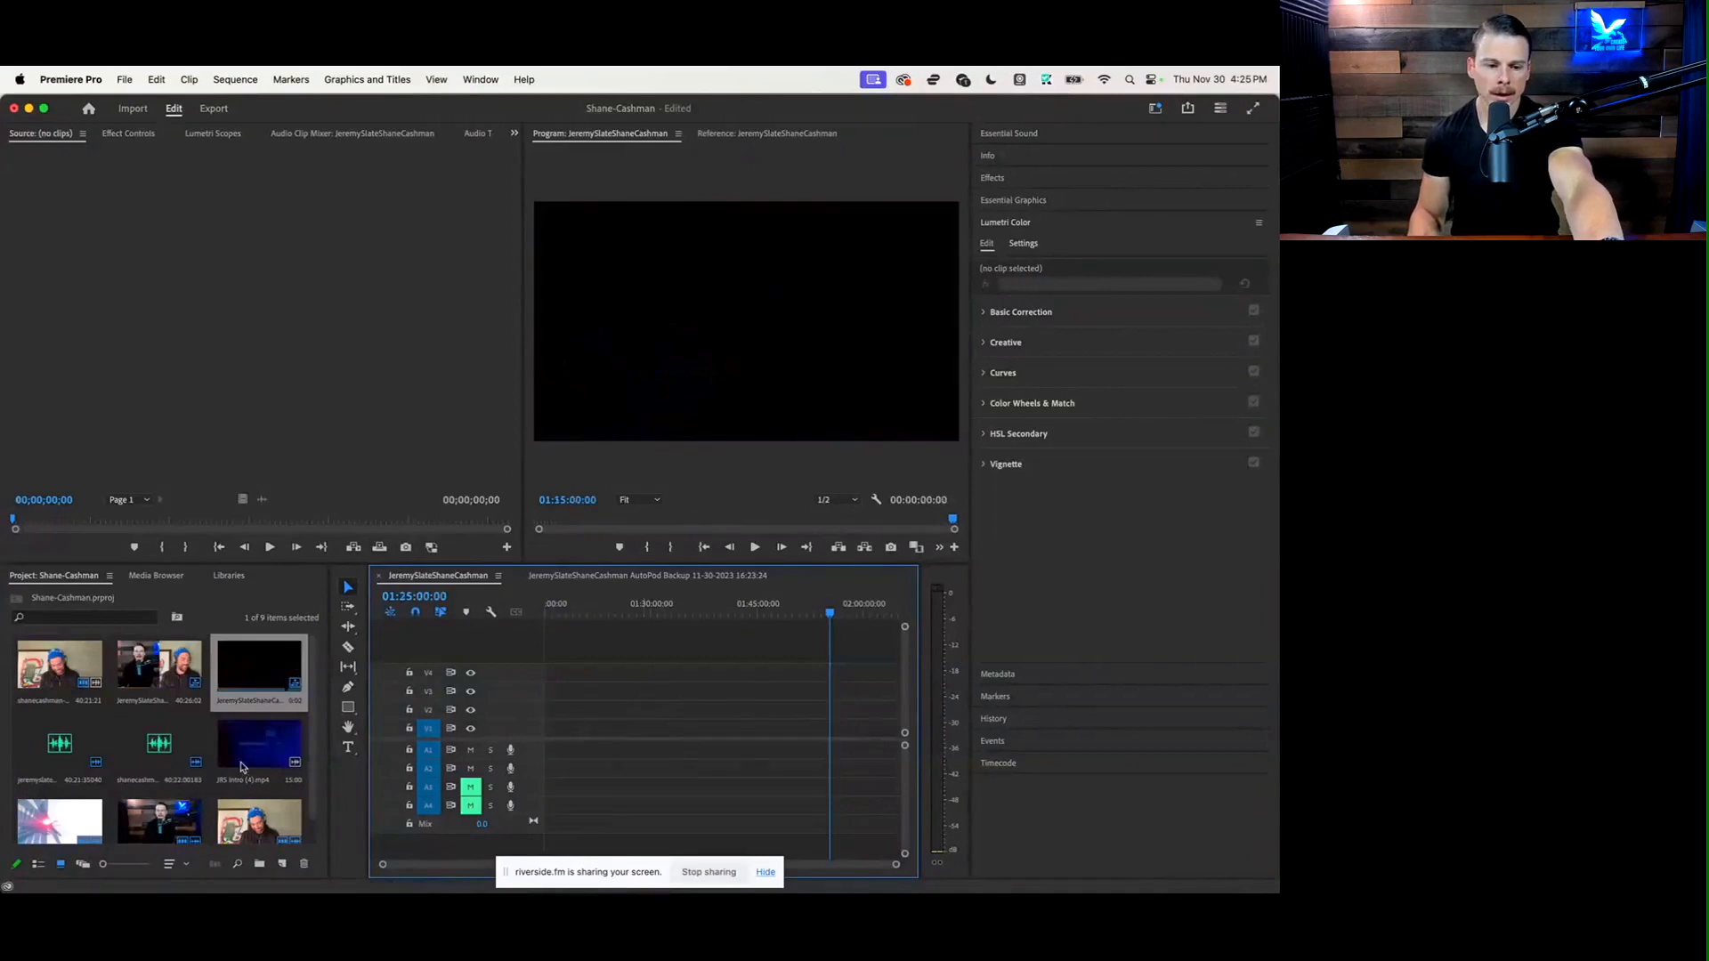
# Place the JRS Intro (4).mp4 clip at the start of the timeline on V4 and A4, keeping the existing sequence settings
pyautogui.scroll(-1, 244, 765)
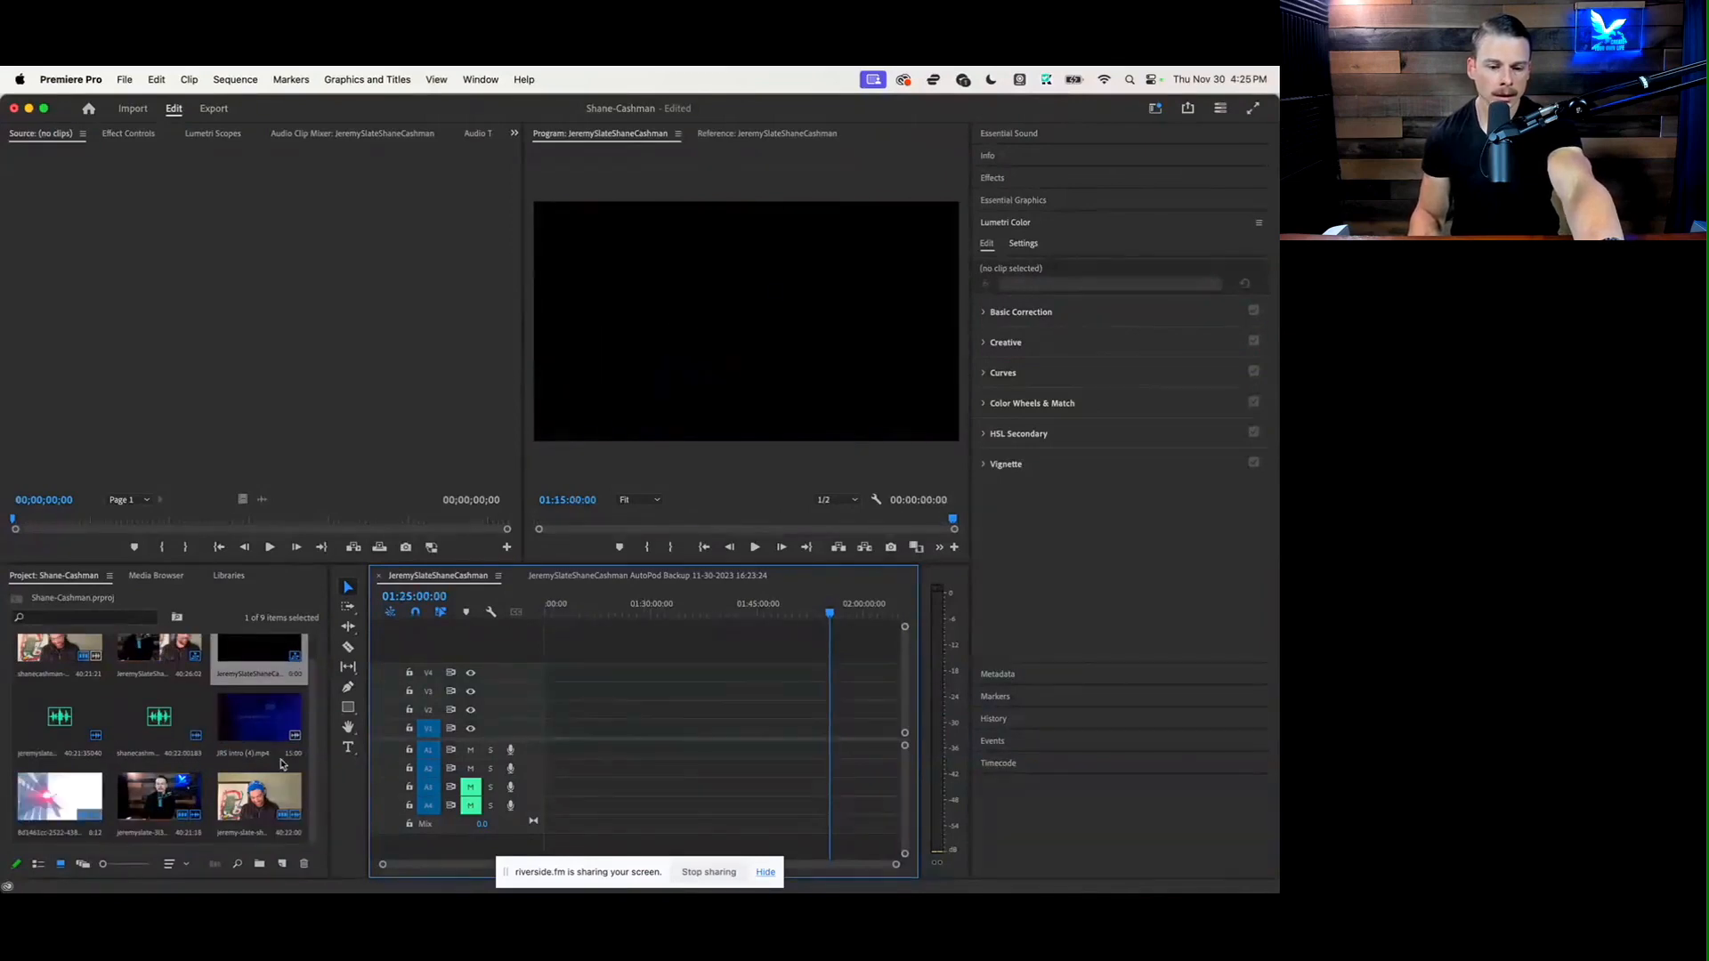
pyautogui.moveTo(281, 763); pyautogui.dragTo(543, 673)
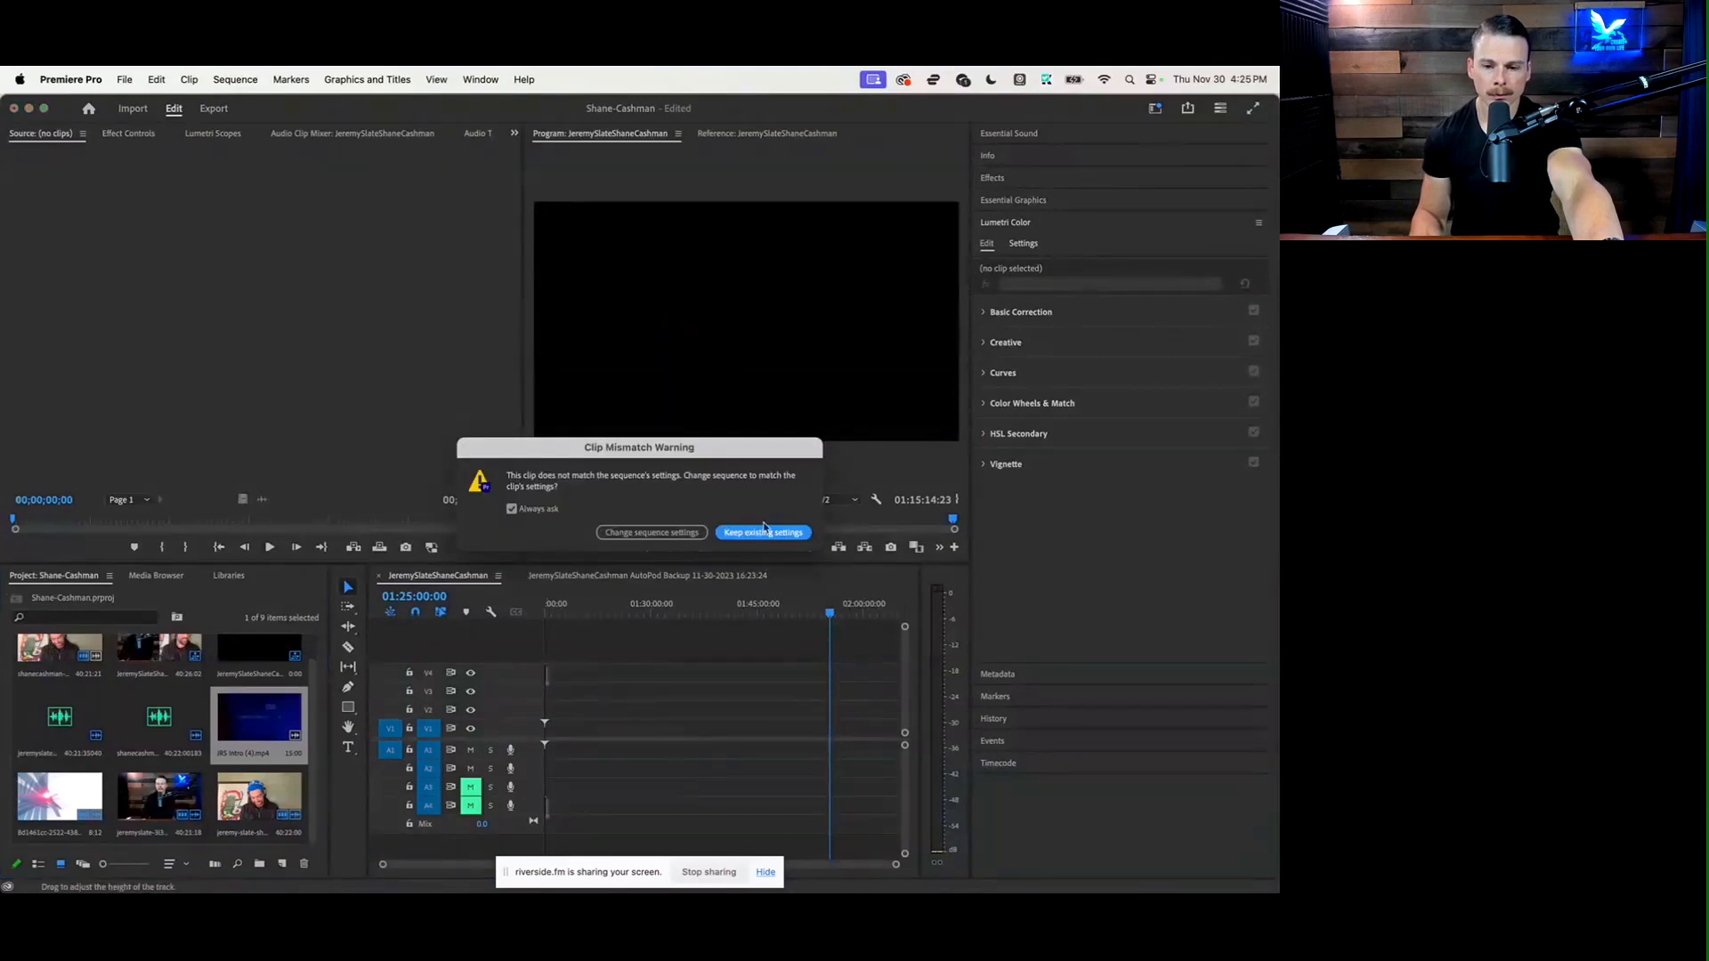
pyautogui.click(764, 532)
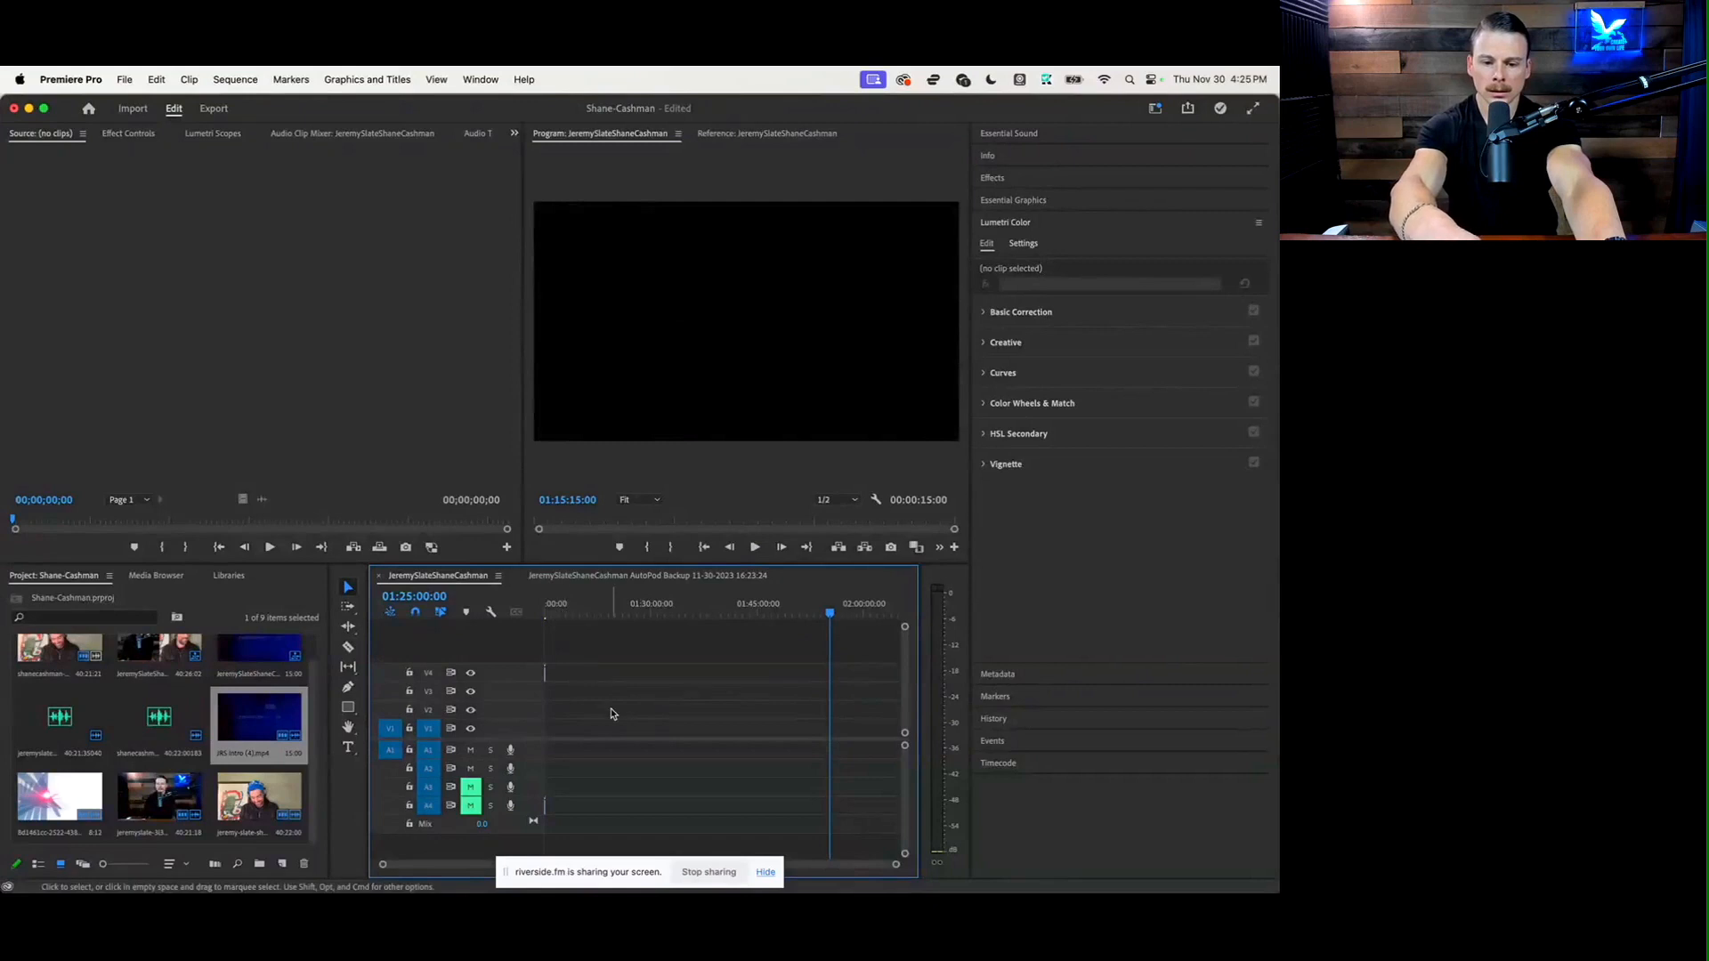
# Paste the cut podcast clips back into the timeline directly at the end of the intro clip
pyautogui.press('\\')
pyautogui.moveTo(750, 609); pyautogui.dragTo(741, 613)
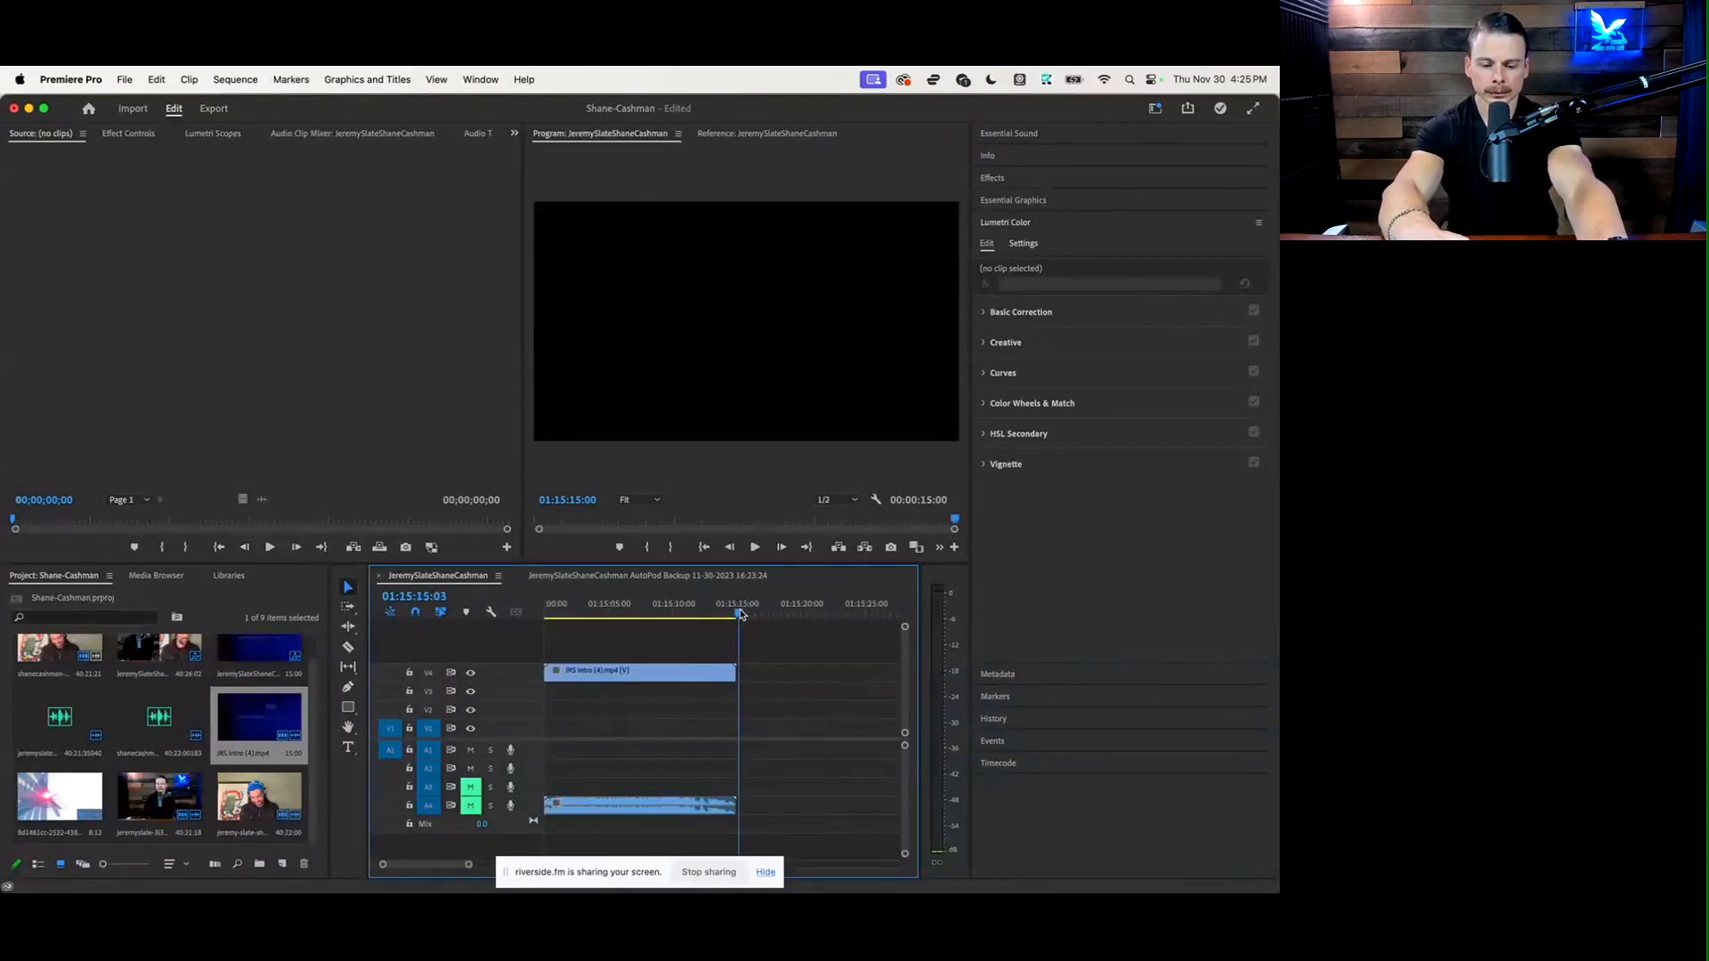
pyautogui.press('super+v')
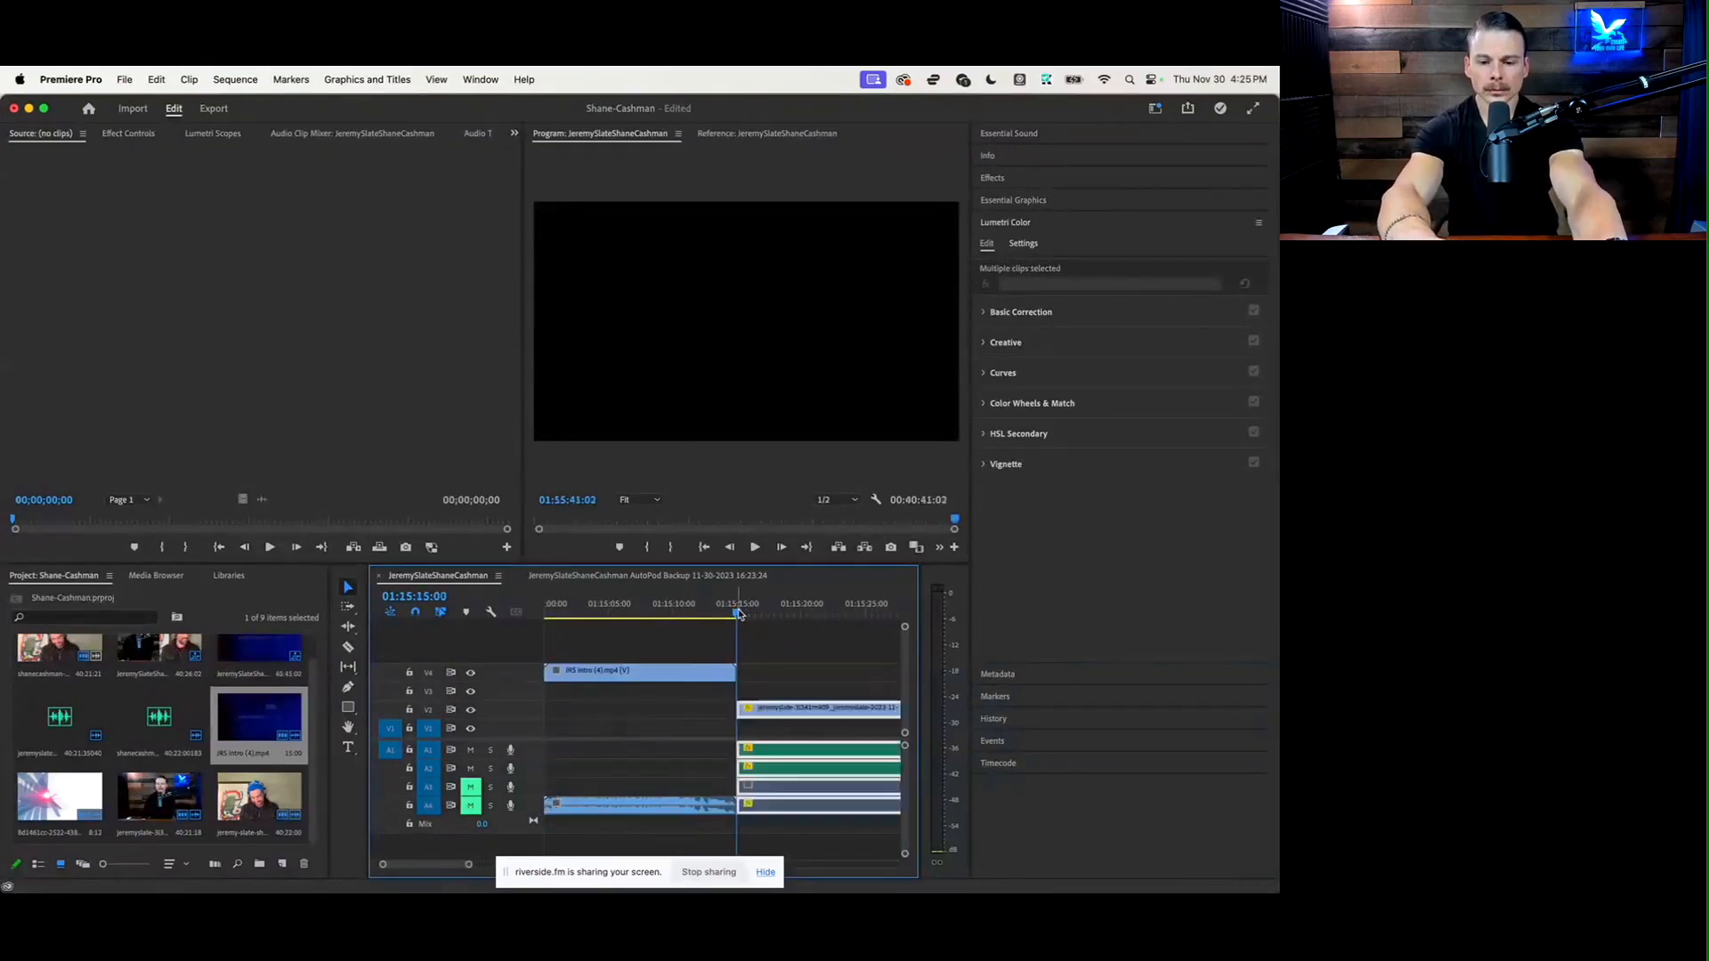
pyautogui.hscroll(-15, 712, 765)
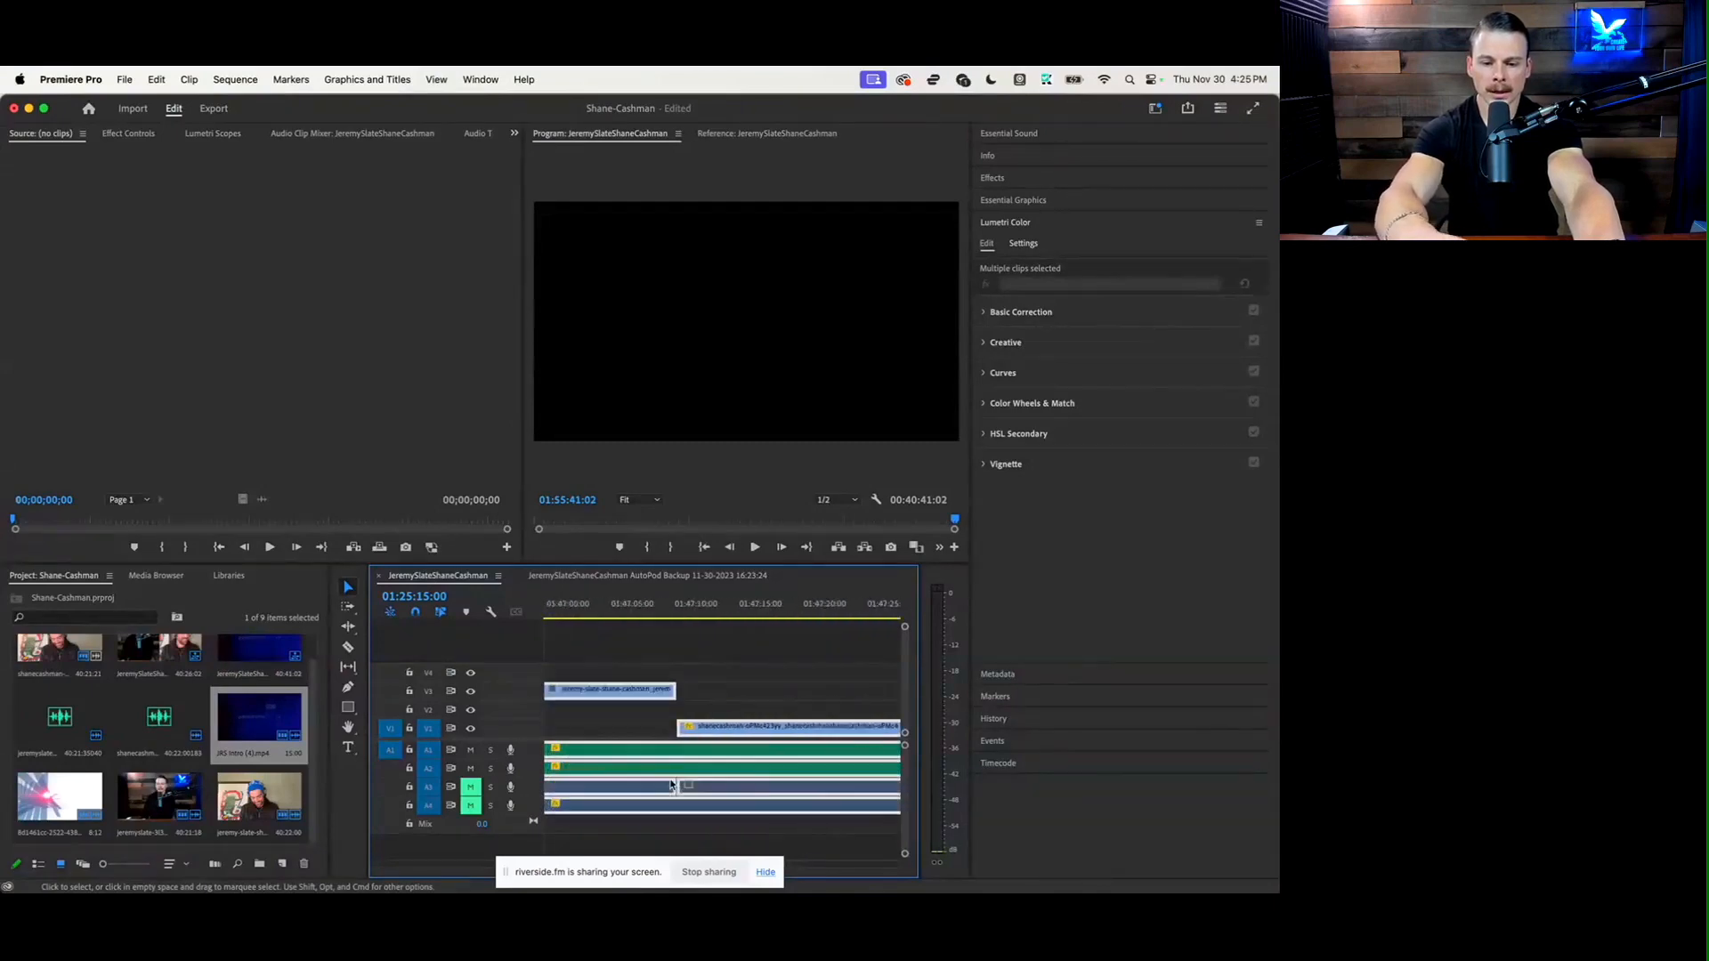
pyautogui.hscroll(-8, 671, 784)
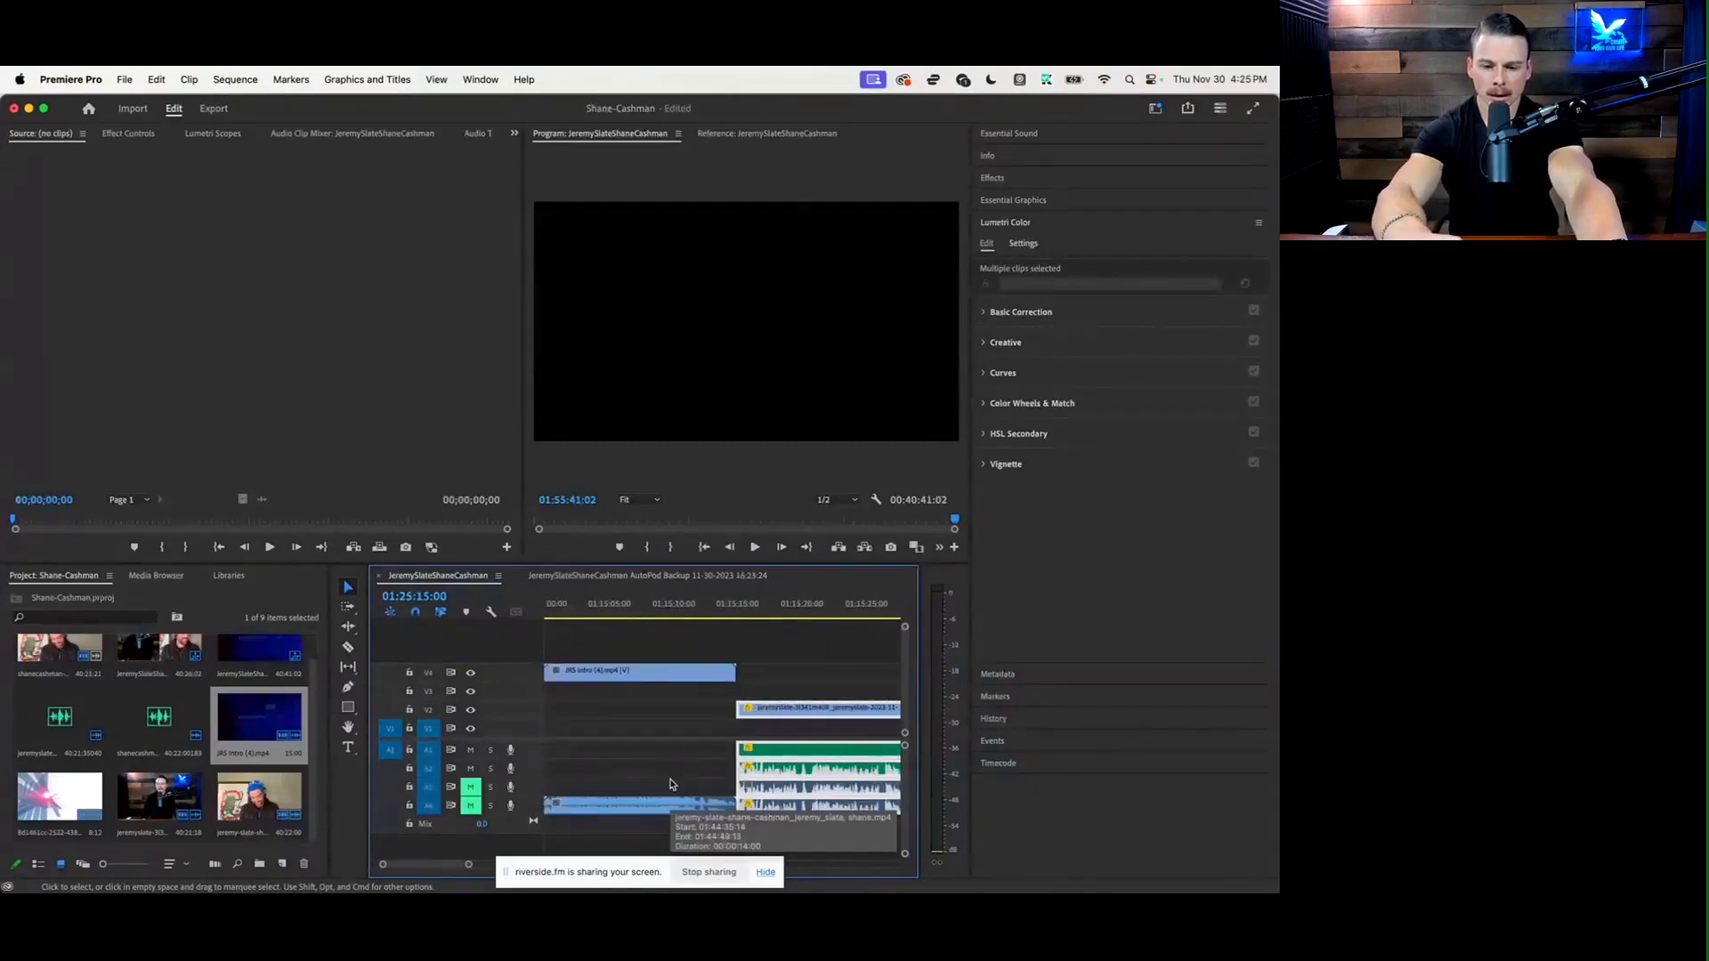
# Move the JRS Intro (4).mp4 clip's audio from track A4 up to A1 and play back the start of the intro
pyautogui.moveTo(781, 709)
pyautogui.mouseDown()
pyautogui.moveTo(805, 711)
pyautogui.moveTo(763, 717)
pyautogui.mouseUp()
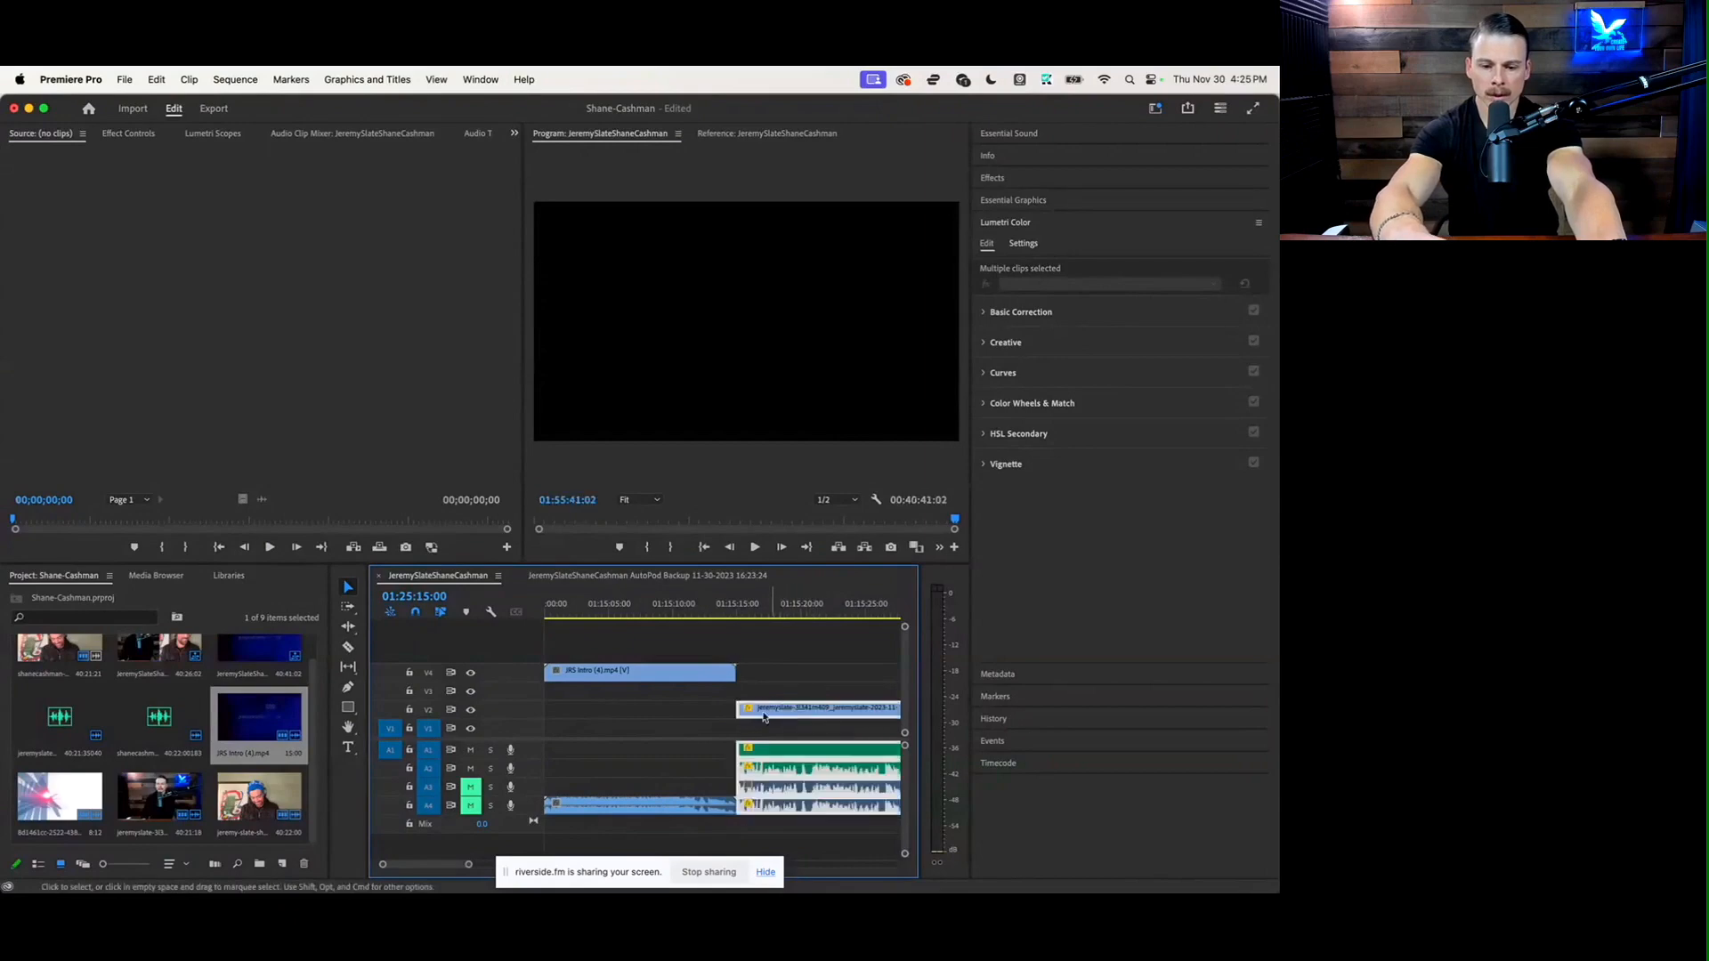
pyautogui.click(675, 782)
pyautogui.click(654, 808)
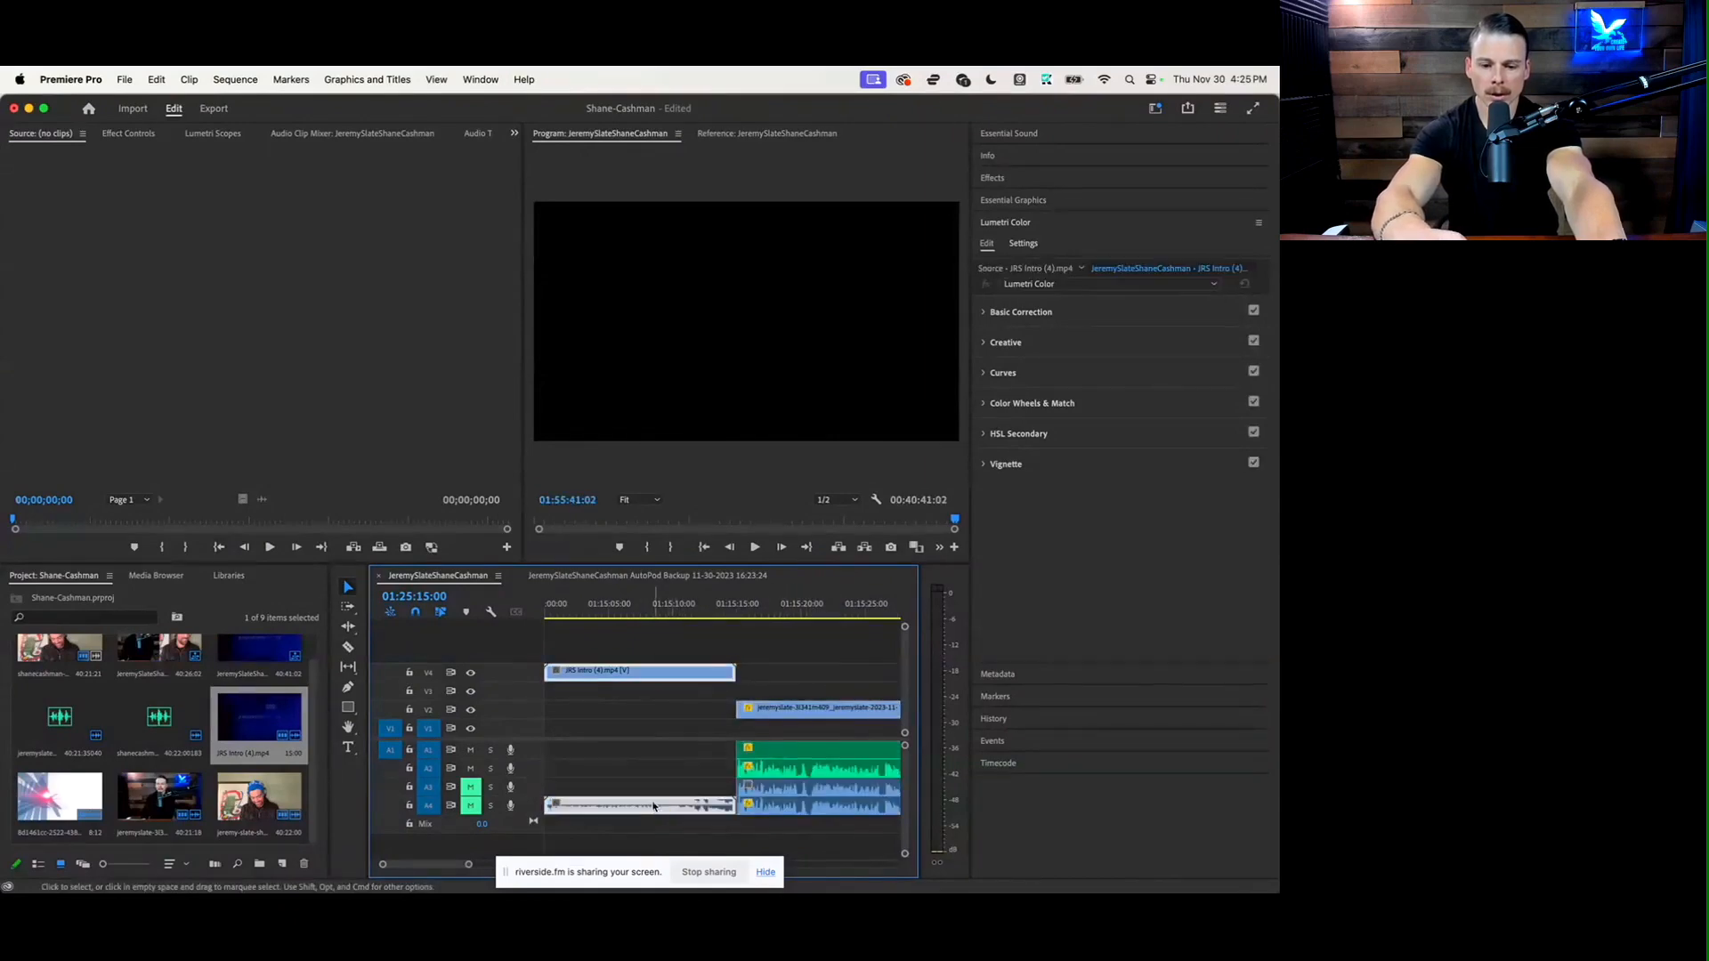
pyautogui.moveTo(654, 808); pyautogui.dragTo(654, 752)
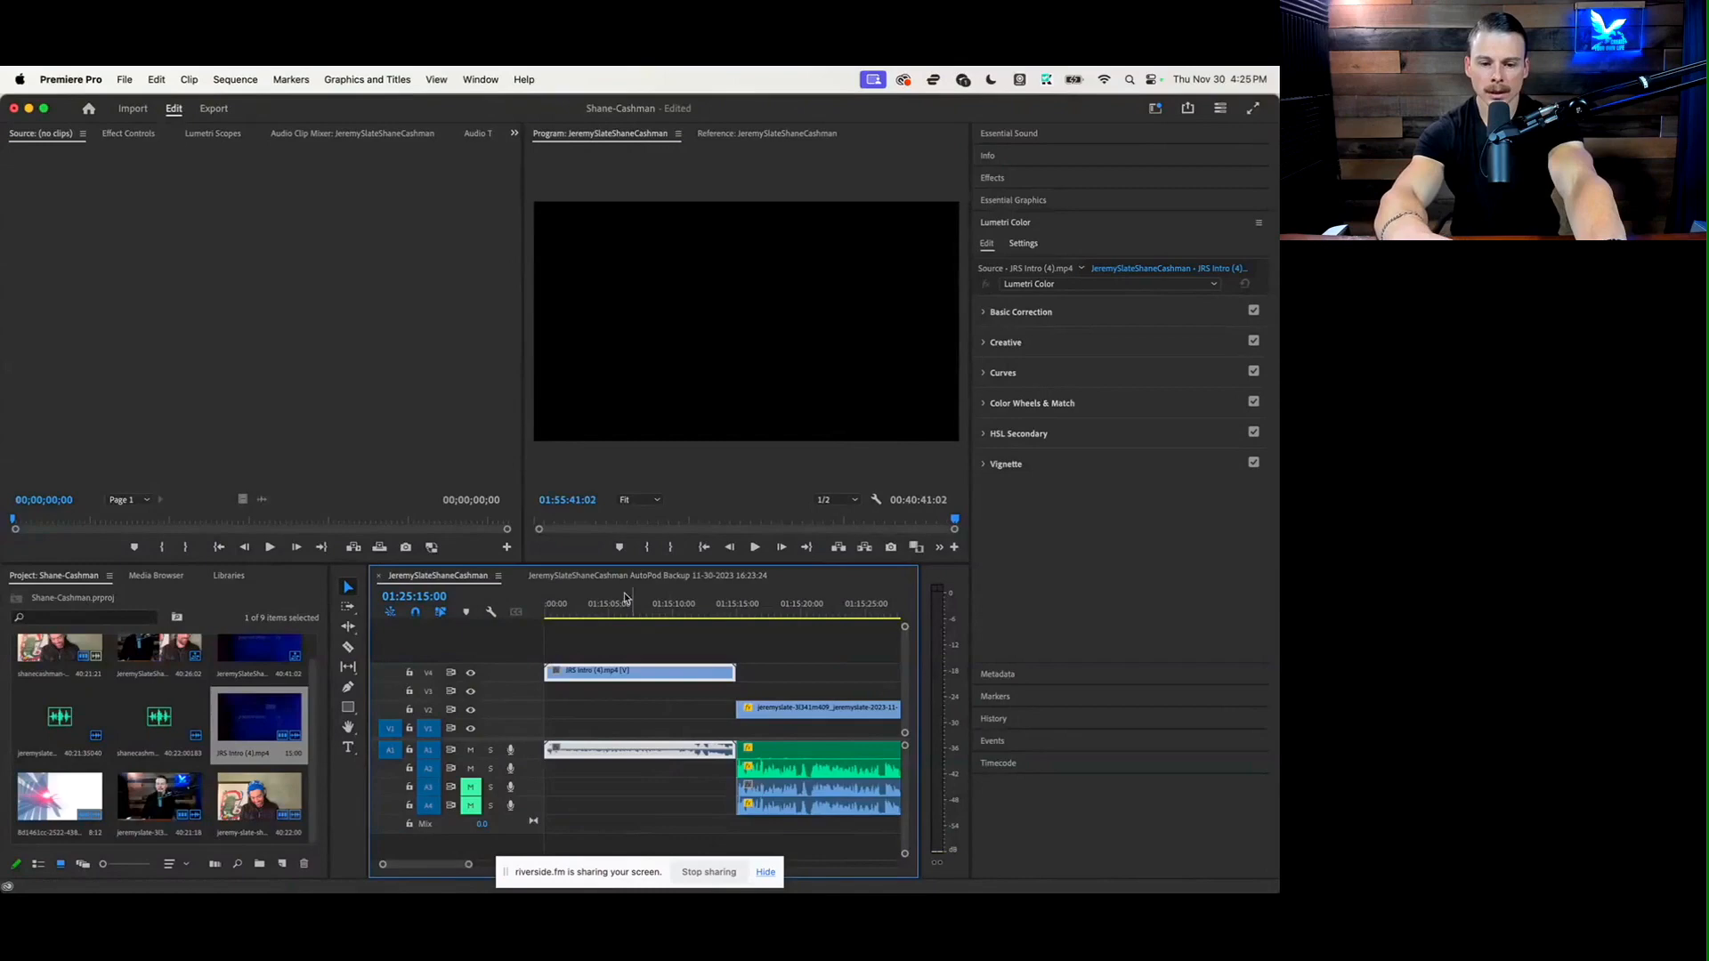
pyautogui.click(572, 605)
pyautogui.press('space')
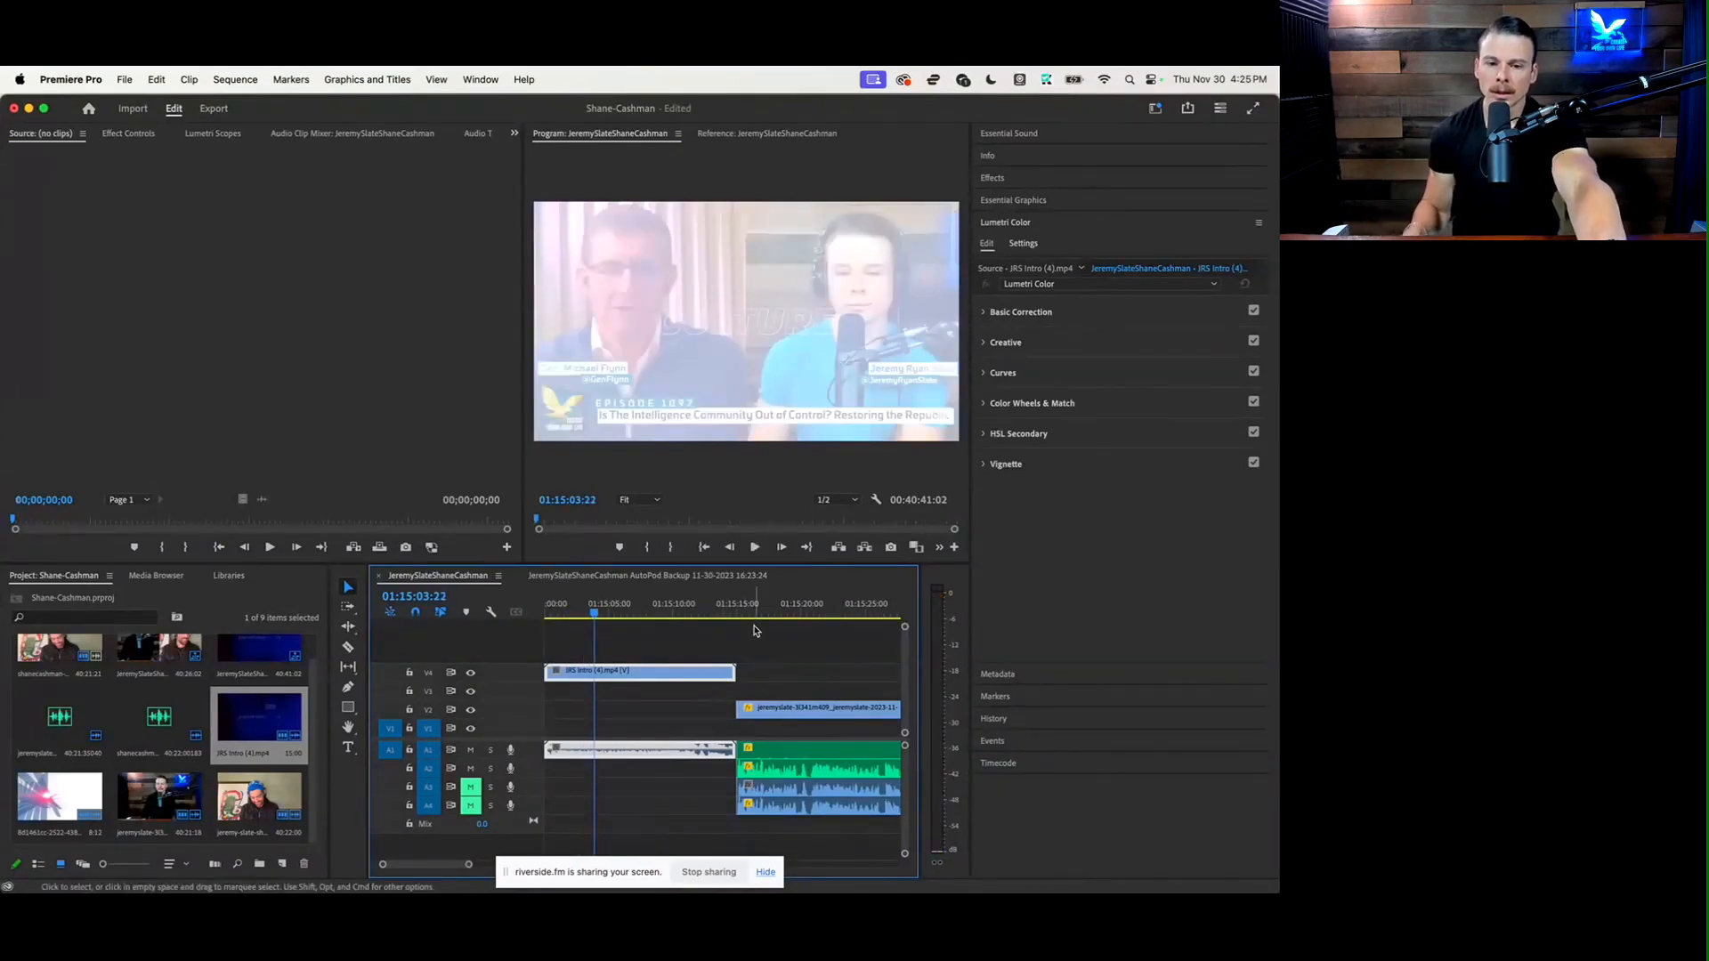
# Export the entire sequence as an H.264 media file with the Match Source - Adaptive High Bitrate preset
pyautogui.click(125, 77)
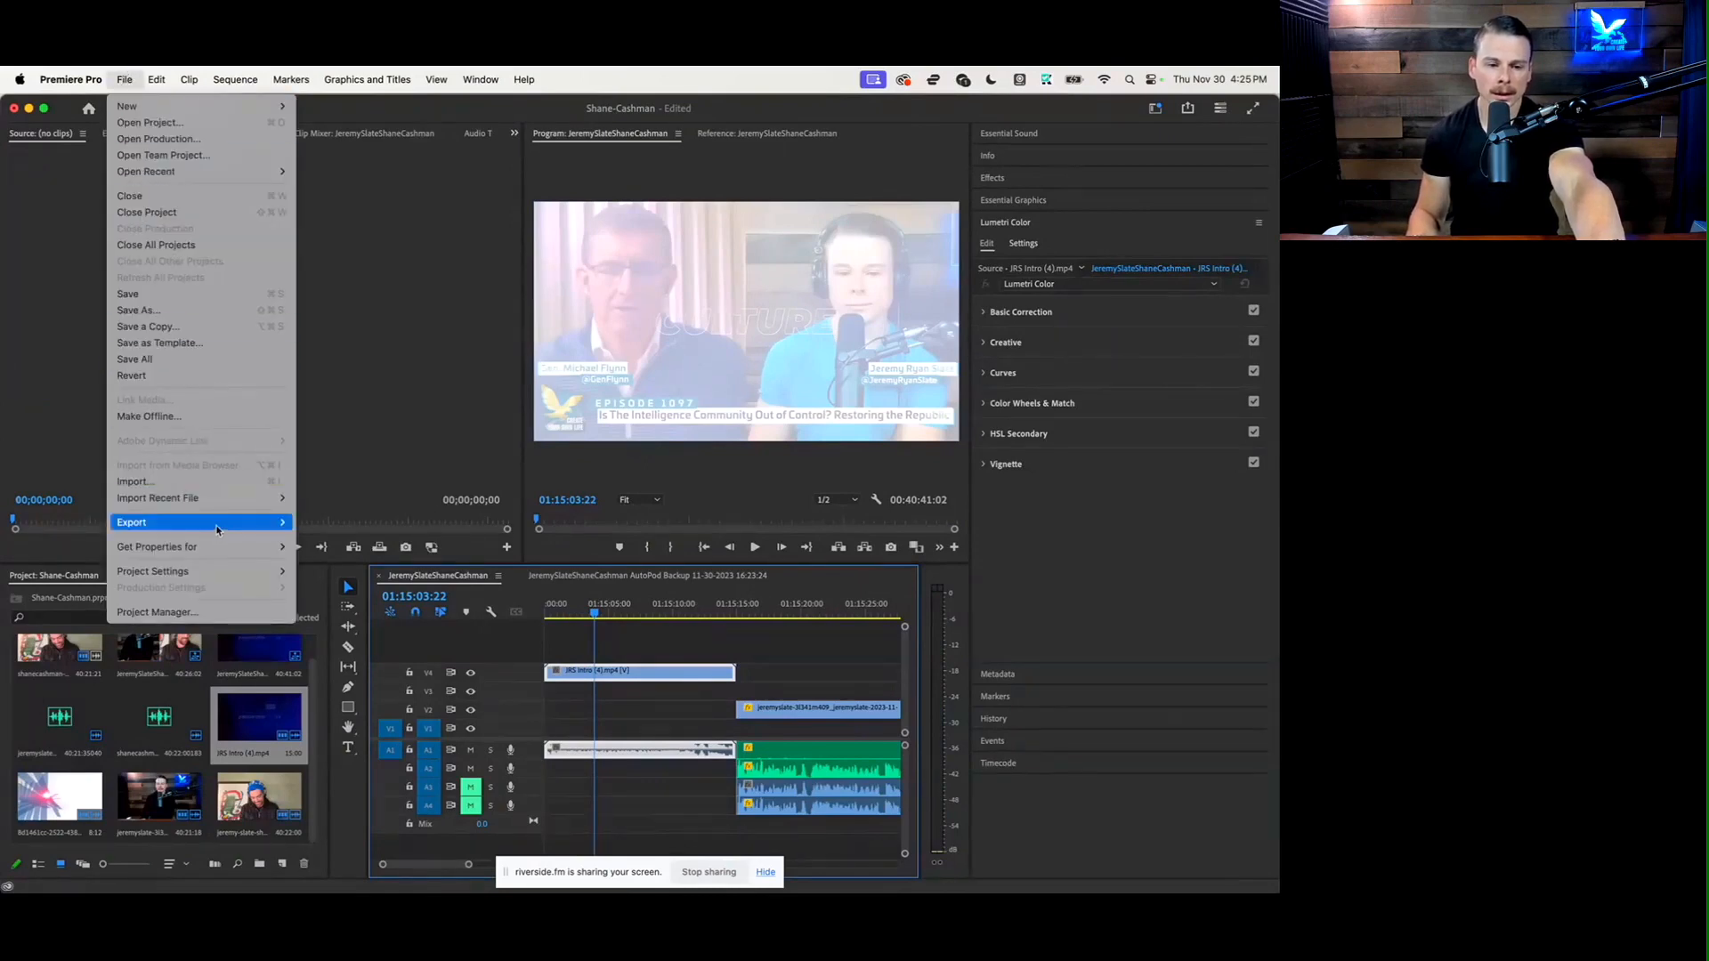
pyautogui.moveTo(217, 531)
pyautogui.click(345, 523)
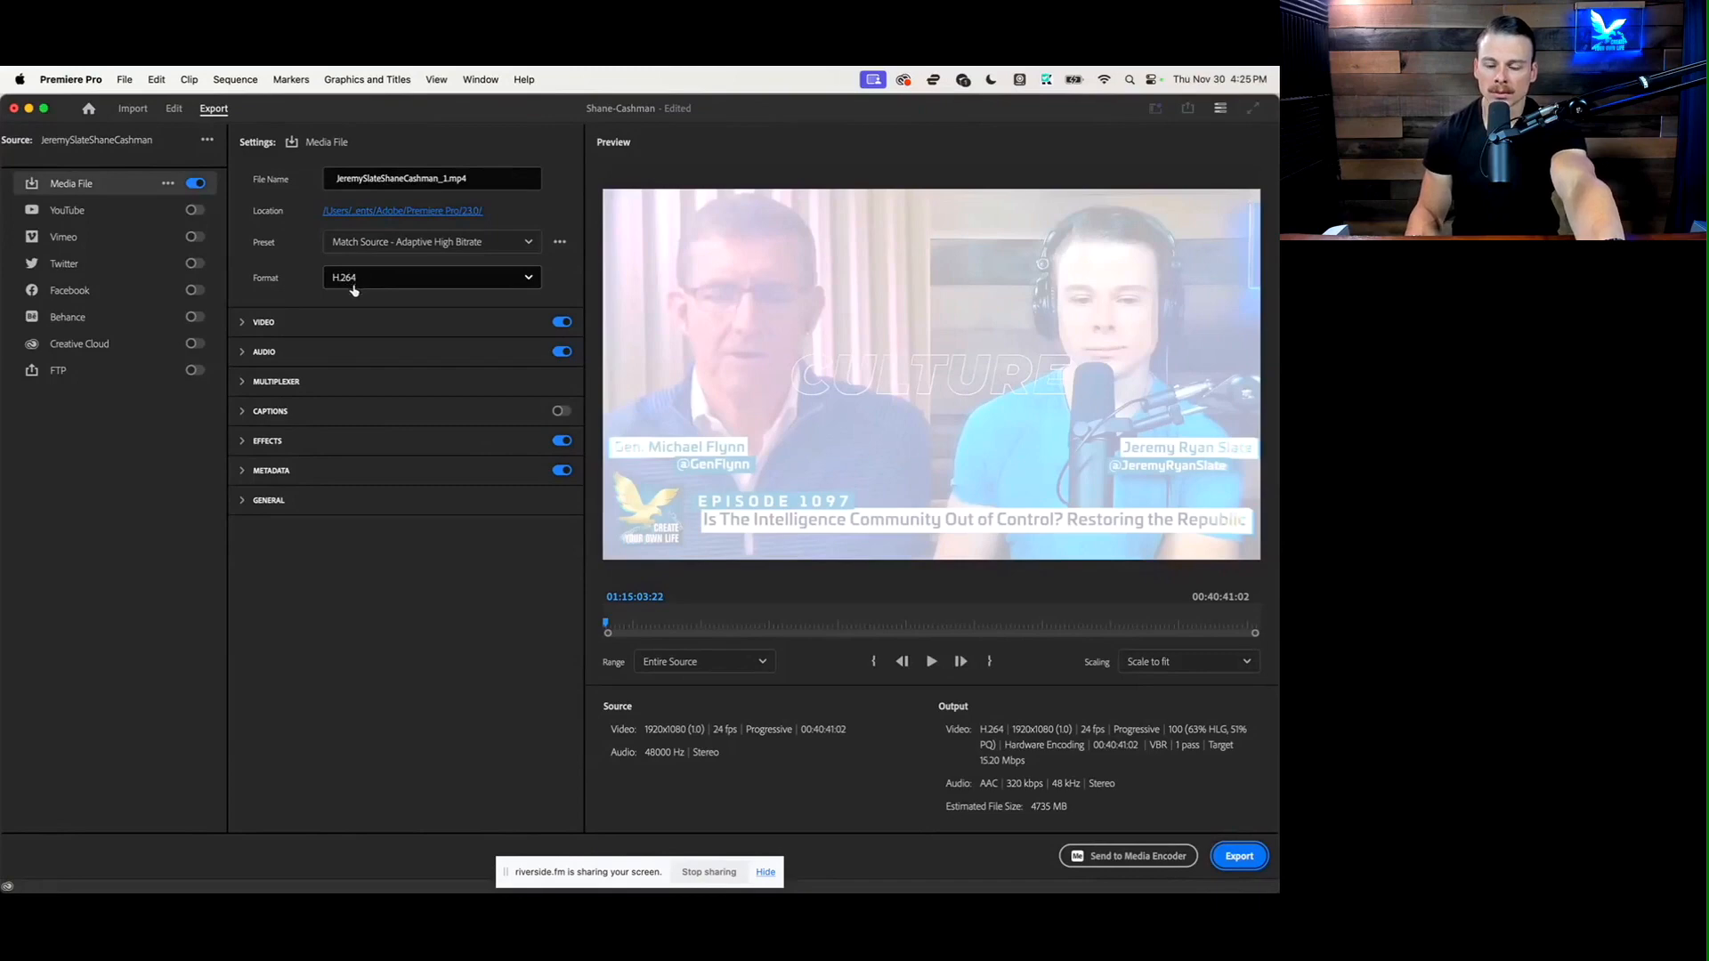
pyautogui.click(1223, 854)
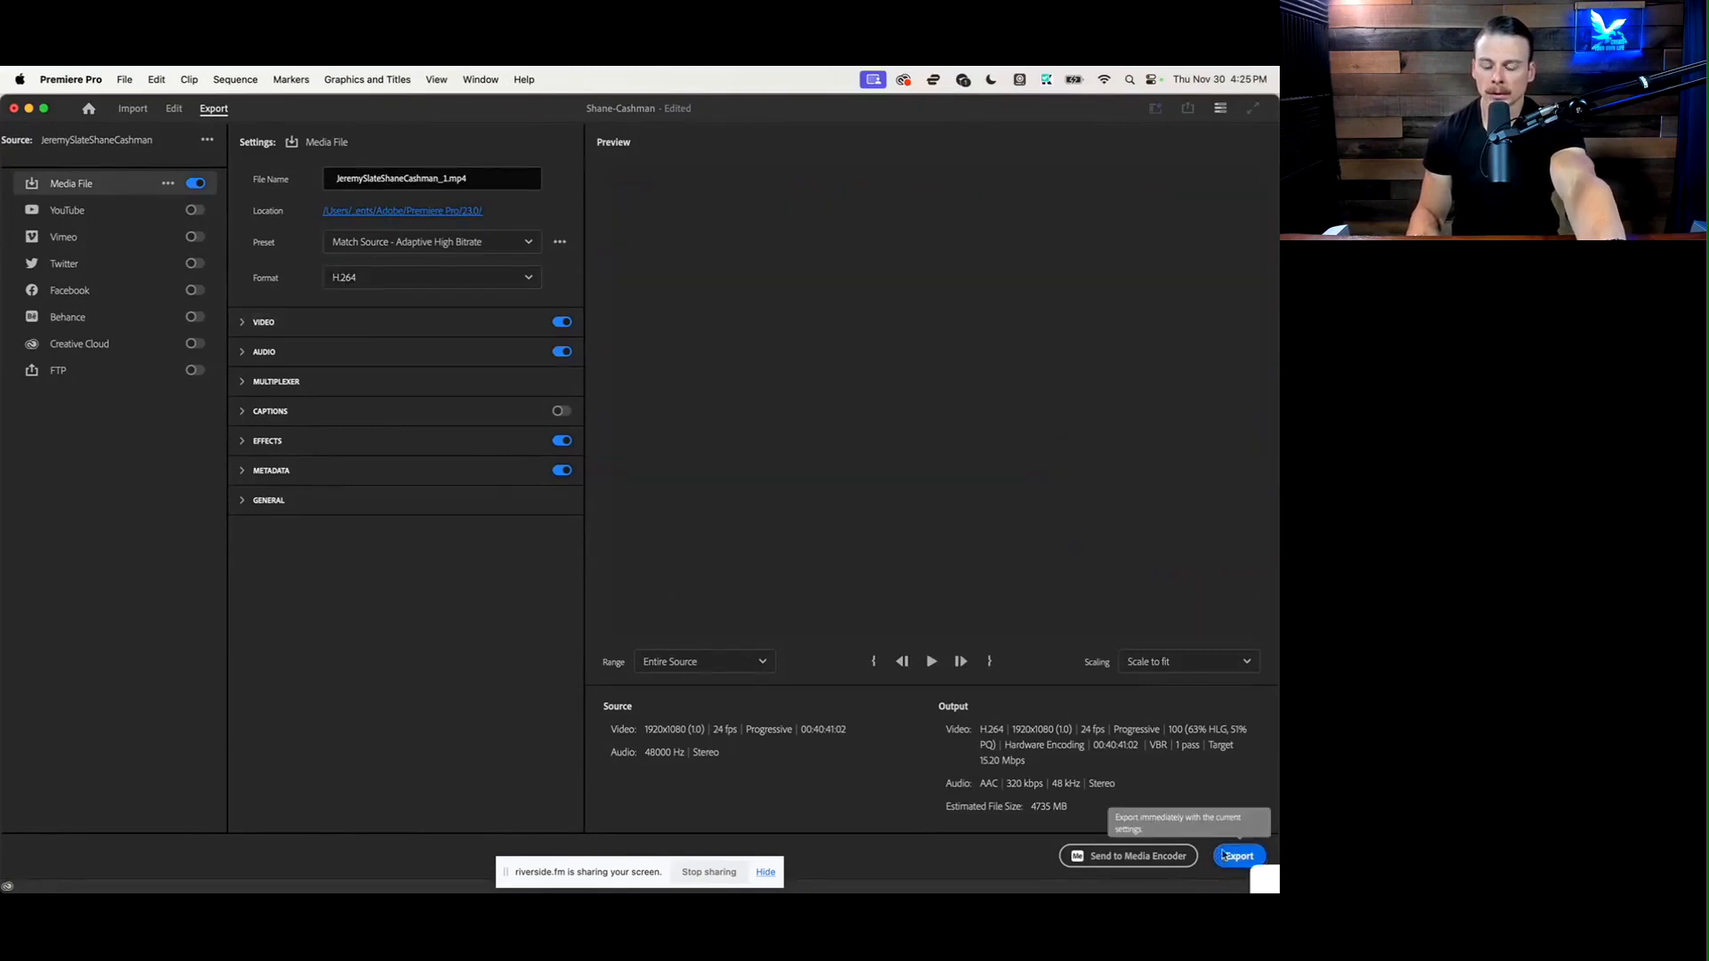